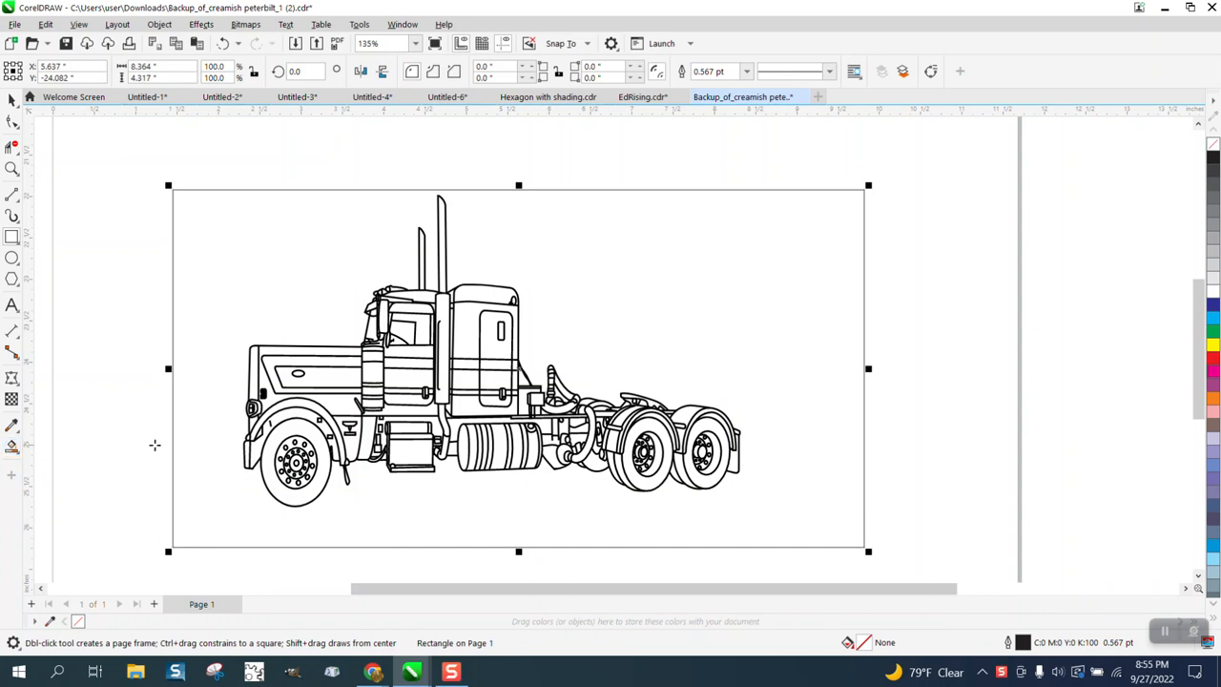
Step: Try a black Smart Fill of the area around the truck inside the rectangle, and delete the filled shape
click(195, 441)
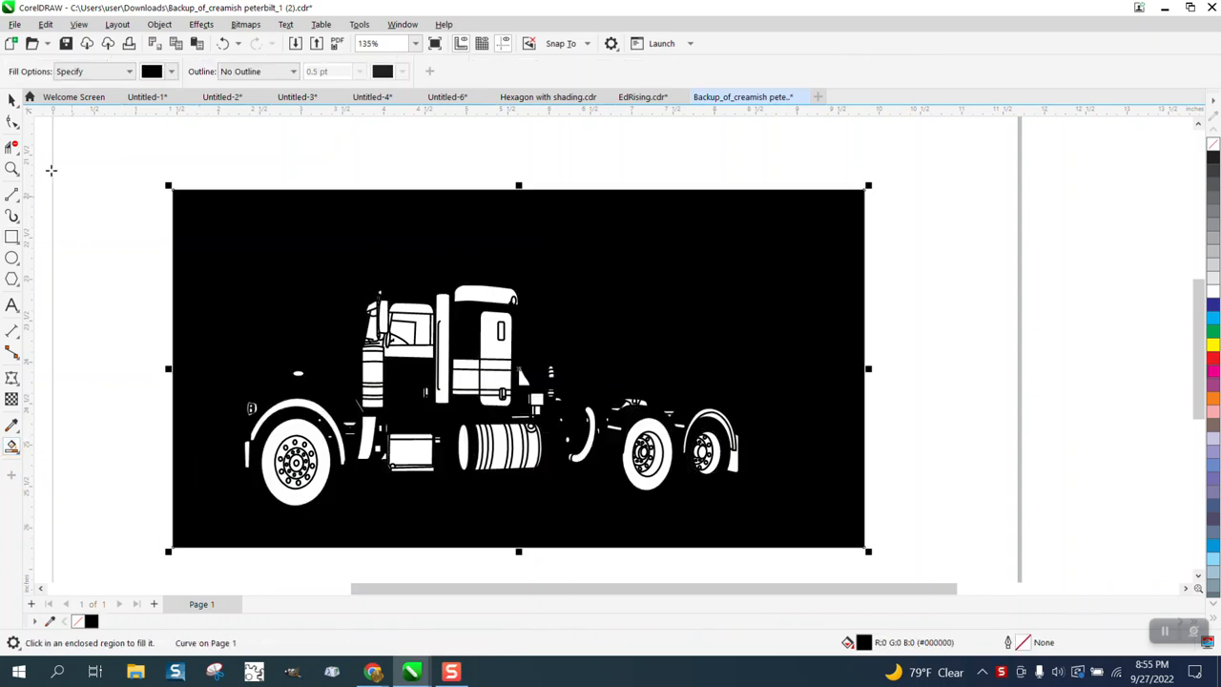
click(11, 100)
key(Delete)
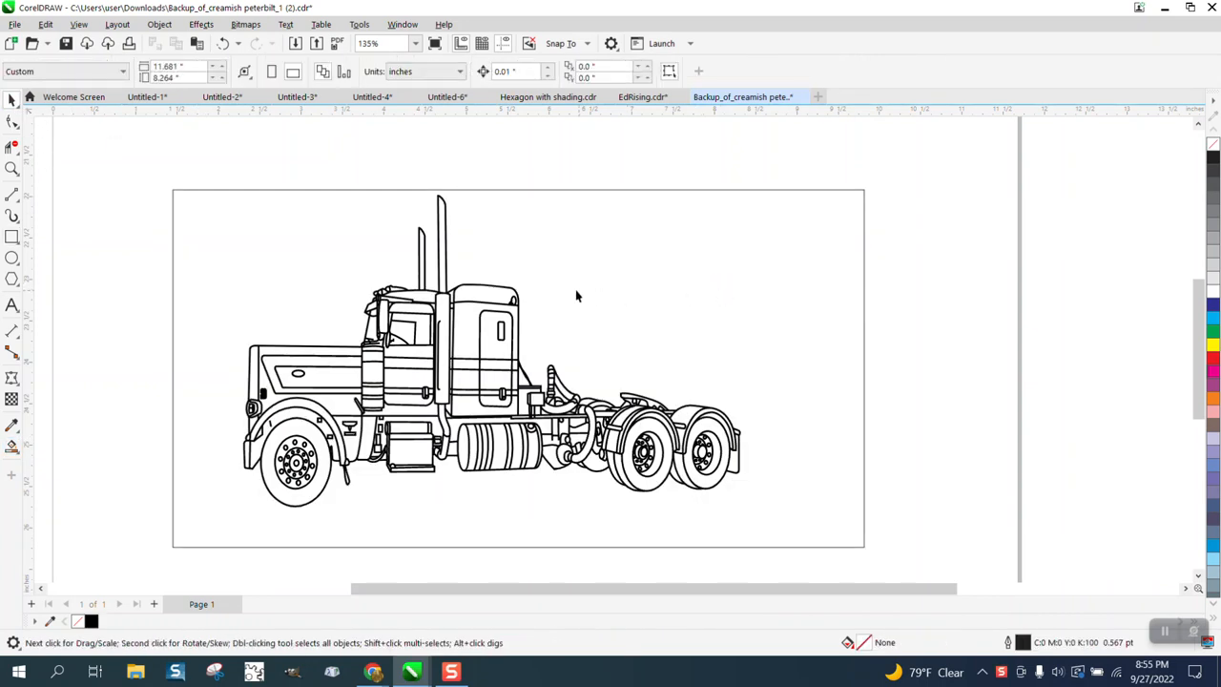
Step: Delete the rectangle around the truck and ungroup the truck drawing
click(610, 191)
key(Delete)
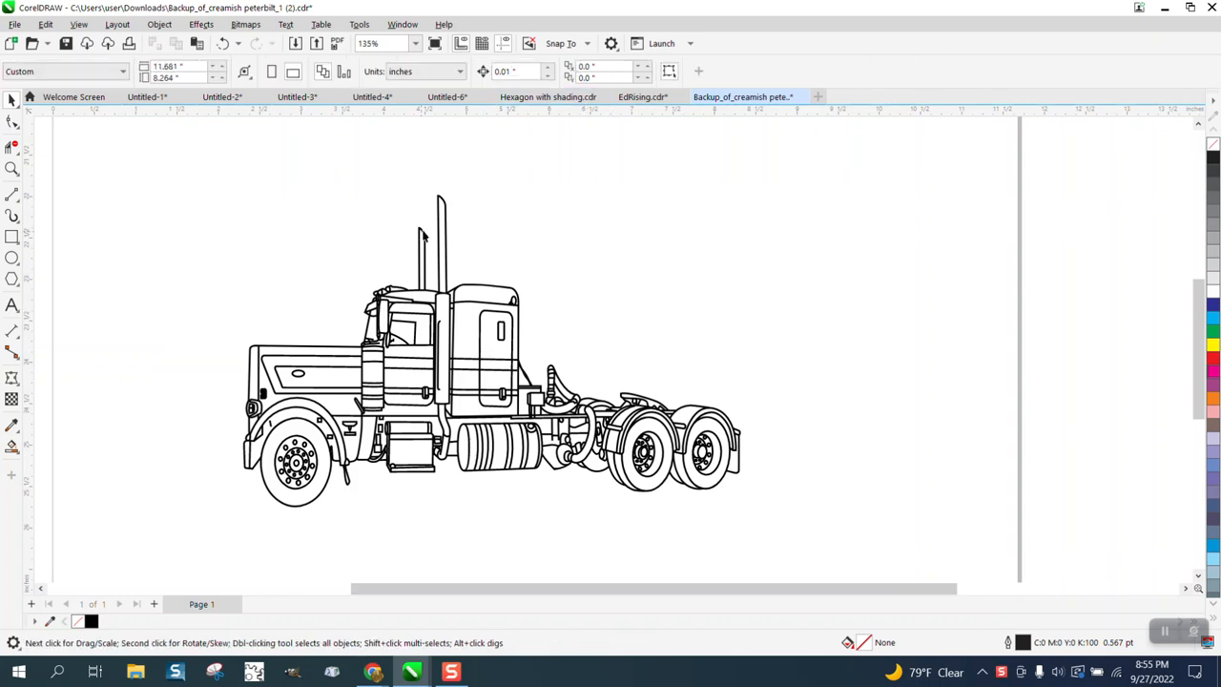
click(441, 233)
click(159, 24)
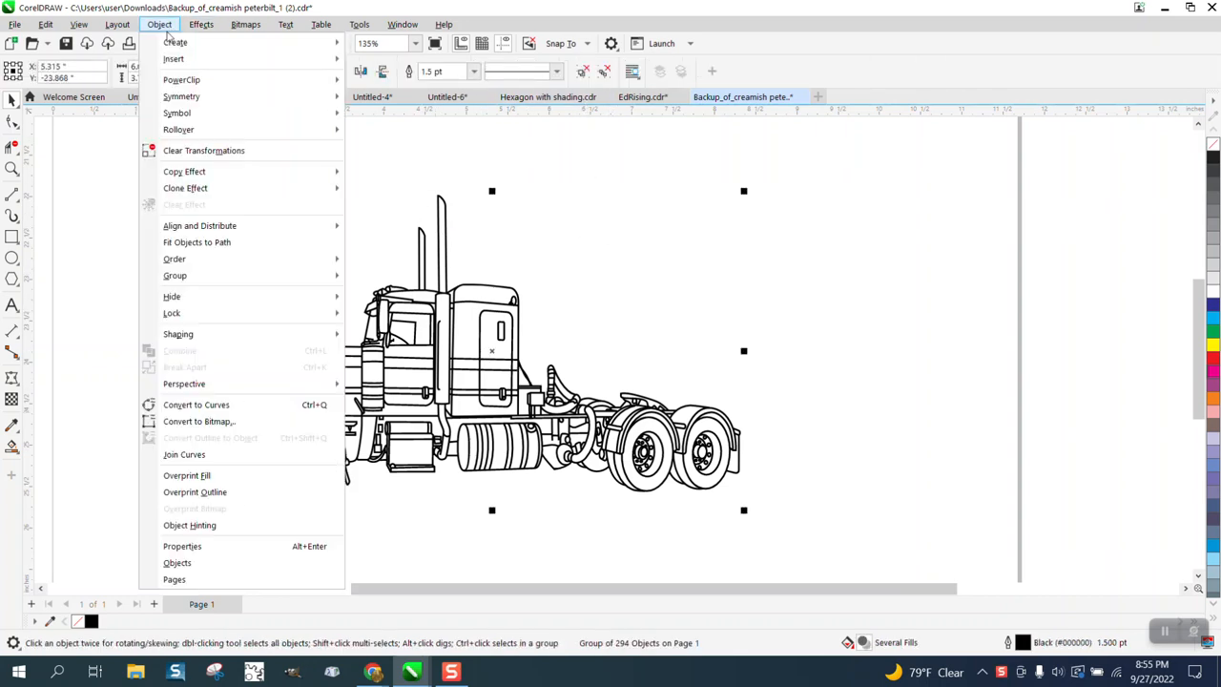
mouse_move(287, 276)
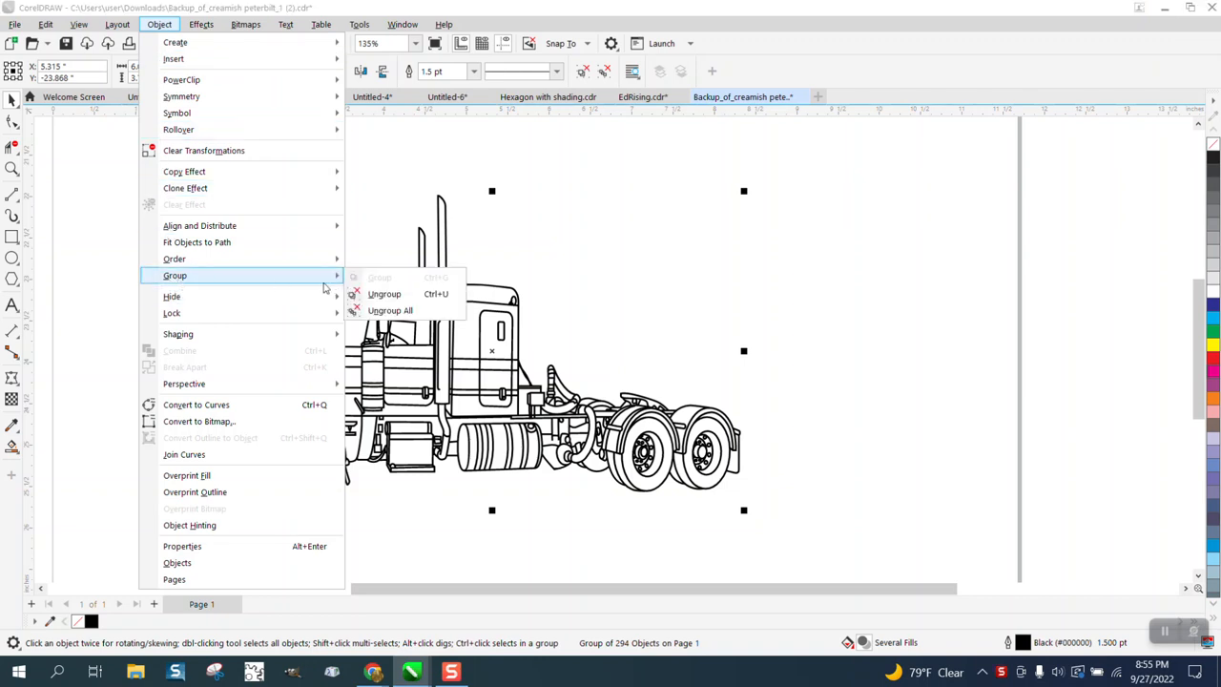
click(372, 294)
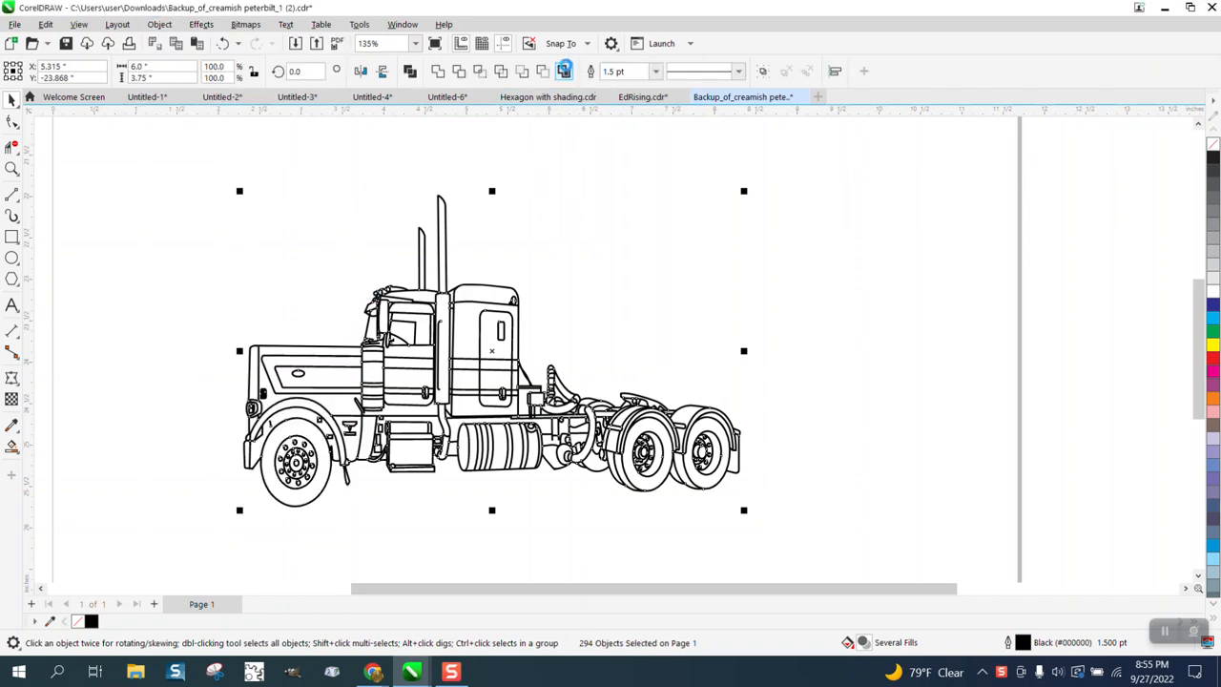
Step: Try creating a boundary around all the truck's objects, move it aside and delete it
click(564, 70)
drag(495, 395, 791, 238)
key(Delete)
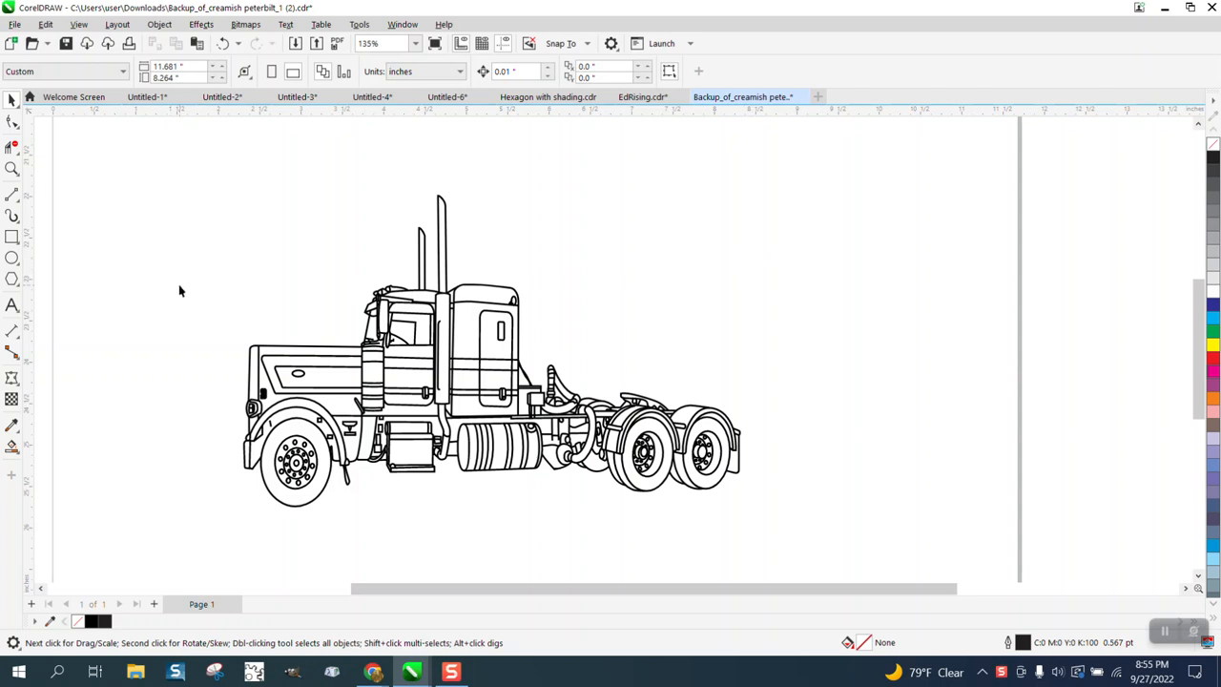
Step: Delete the blotchy curves forming the number 10 on the hood beside the headlight
drag(205, 330, 333, 425)
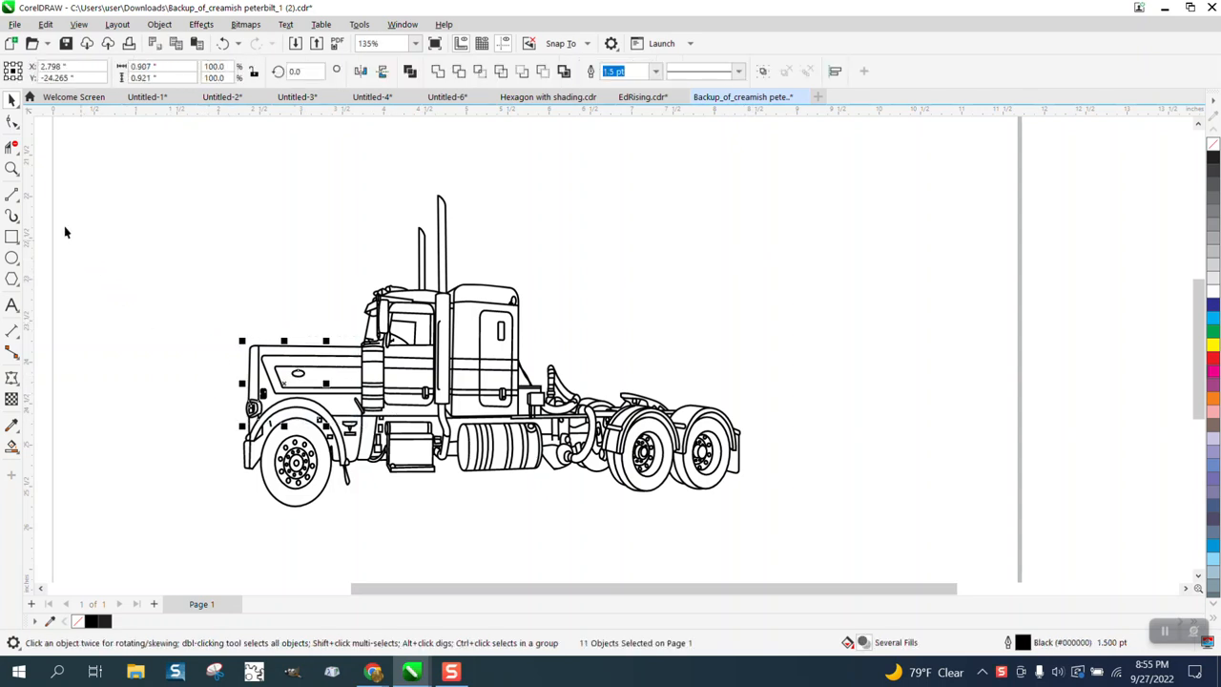
click(11, 169)
drag(260, 372, 292, 405)
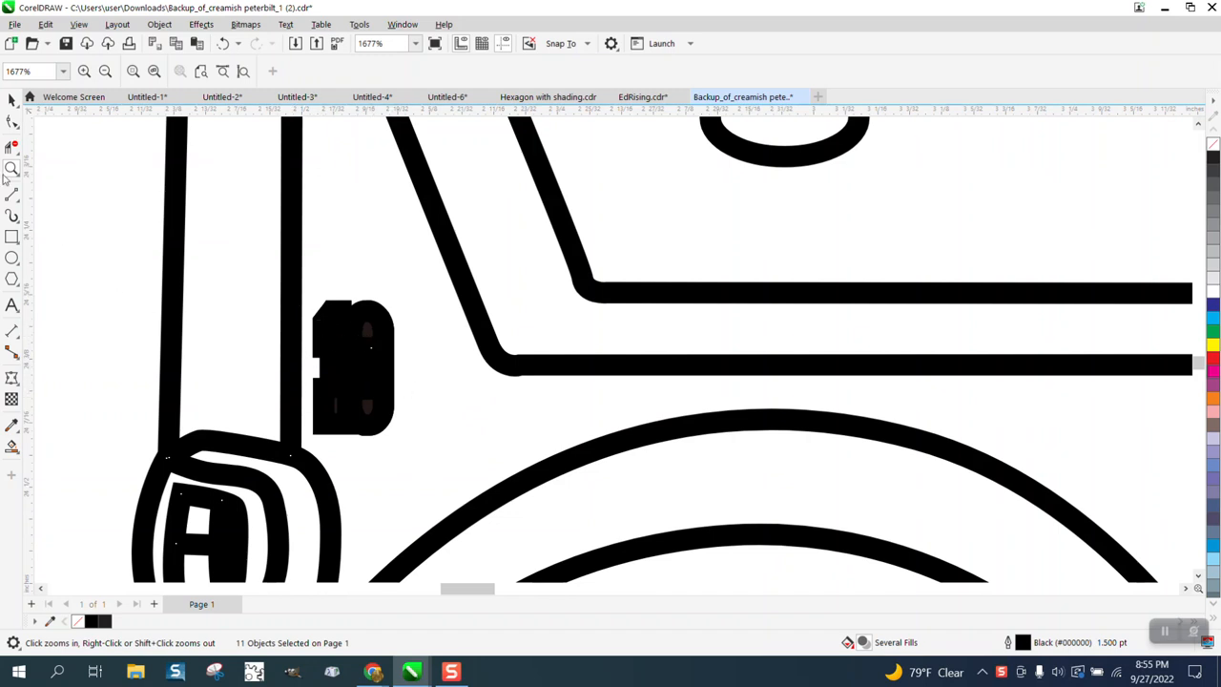
click(11, 123)
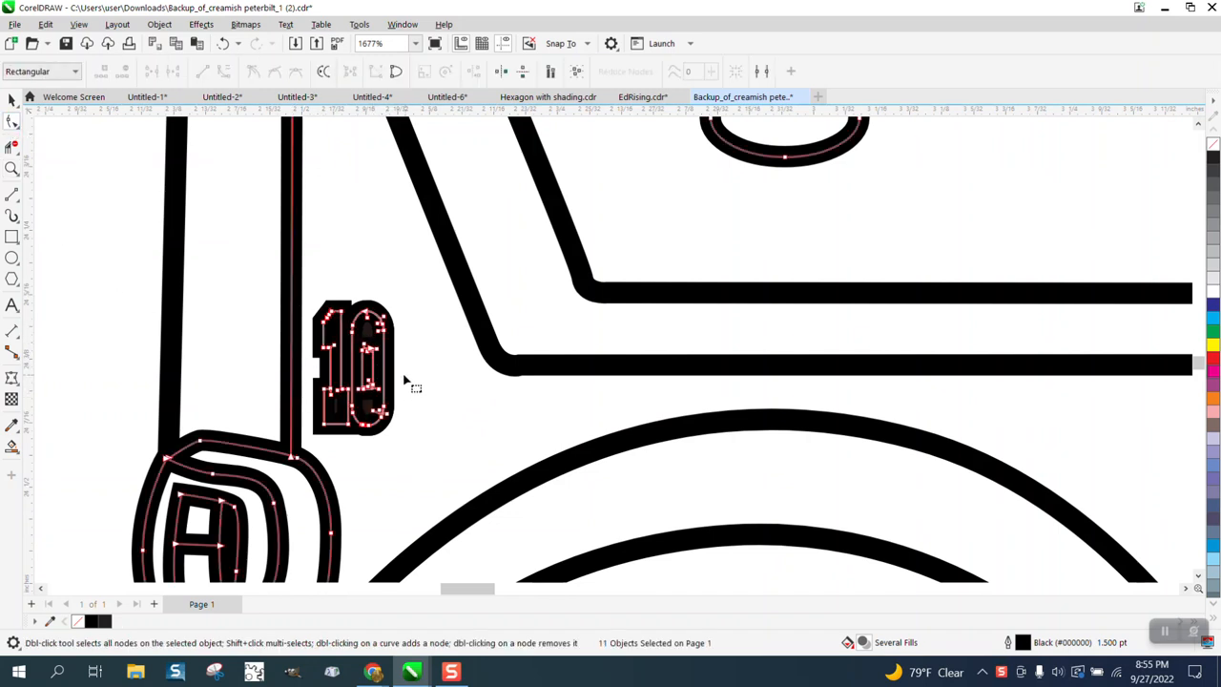
scroll(405, 382, down, 1)
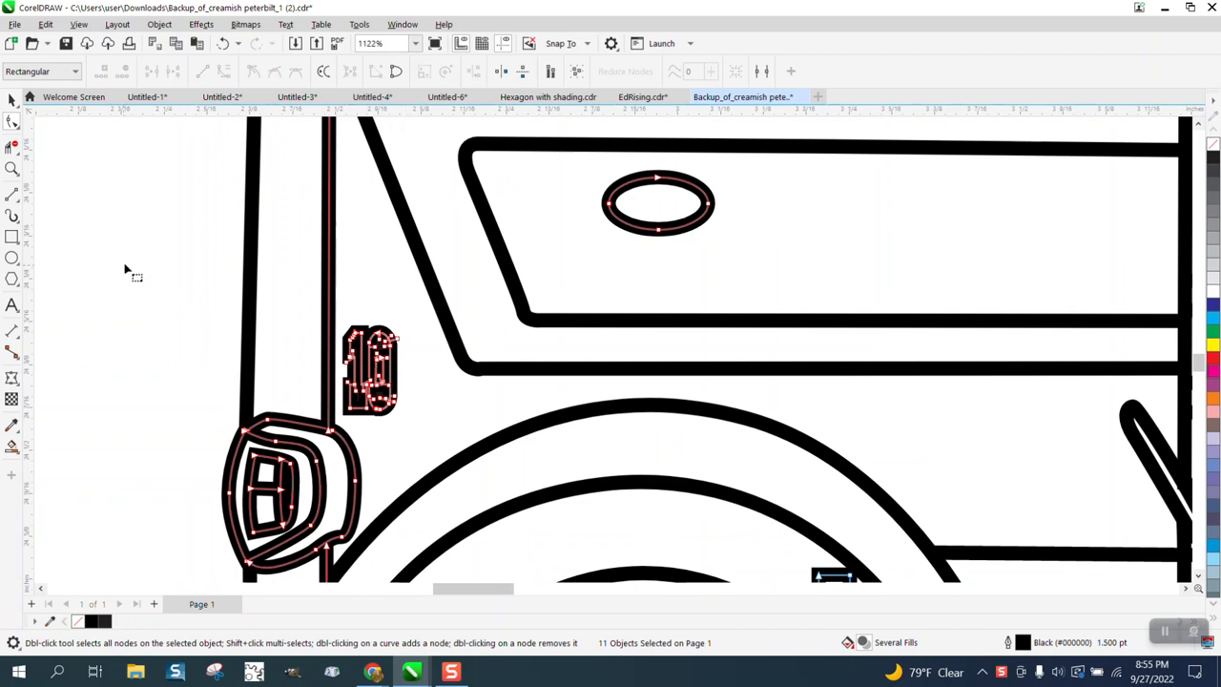
key(space)
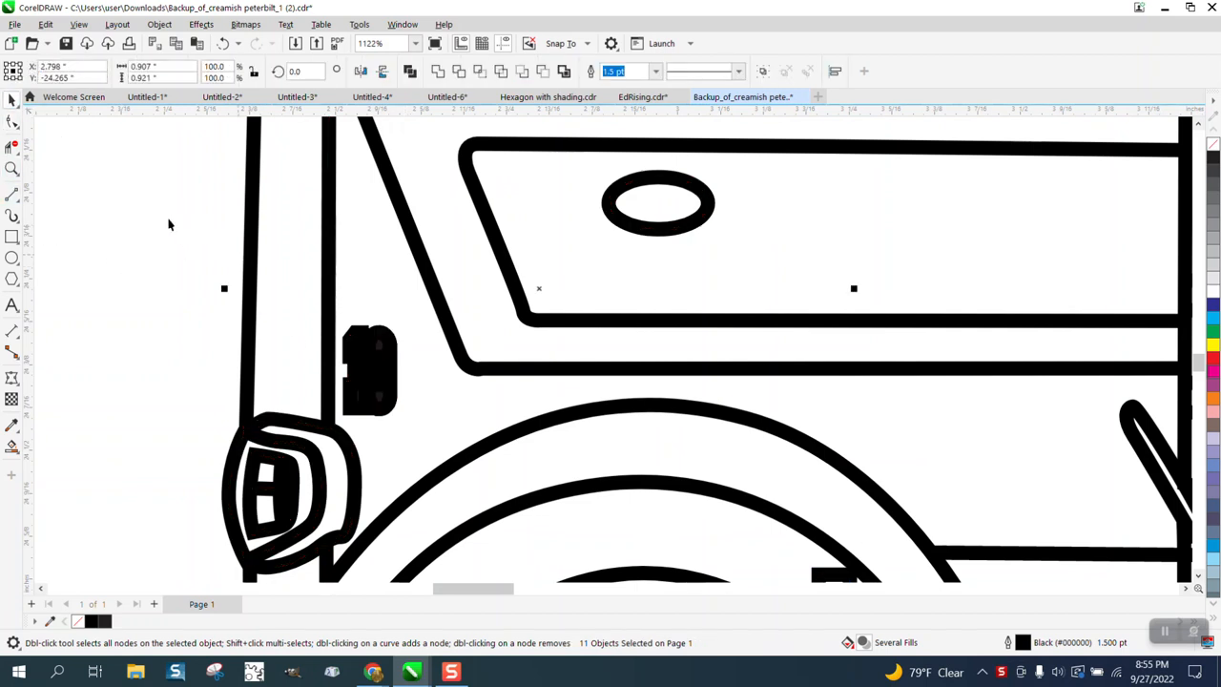
click(160, 24)
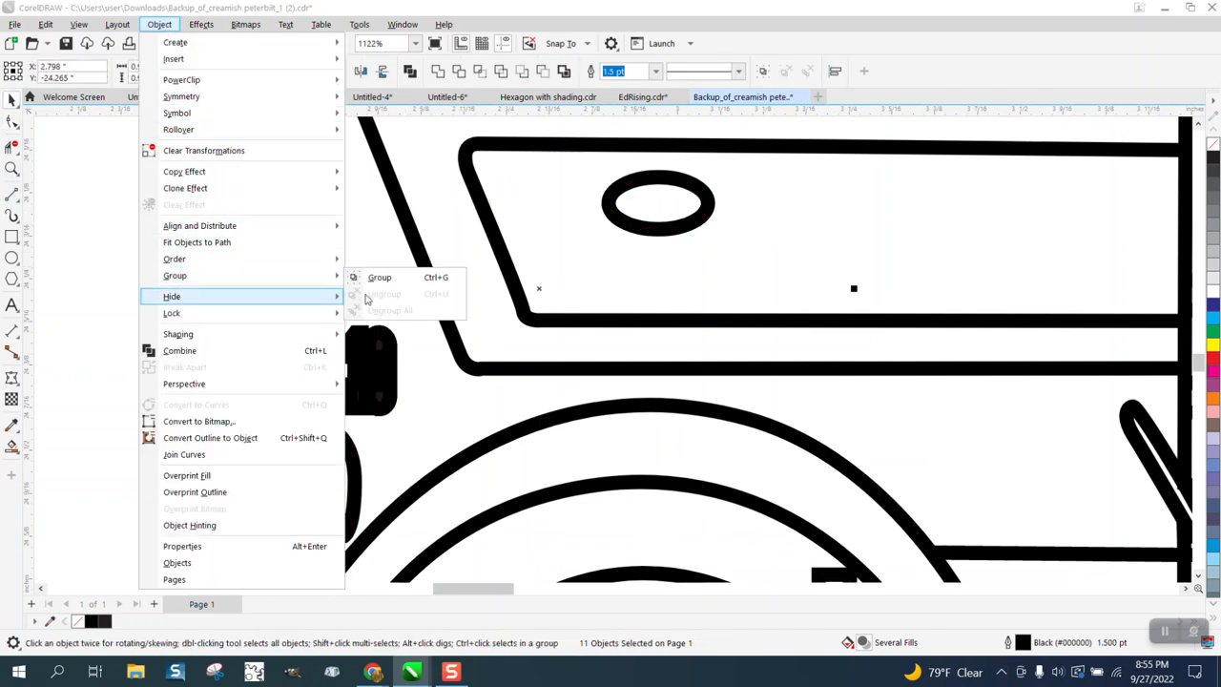
click(204, 293)
click(391, 344)
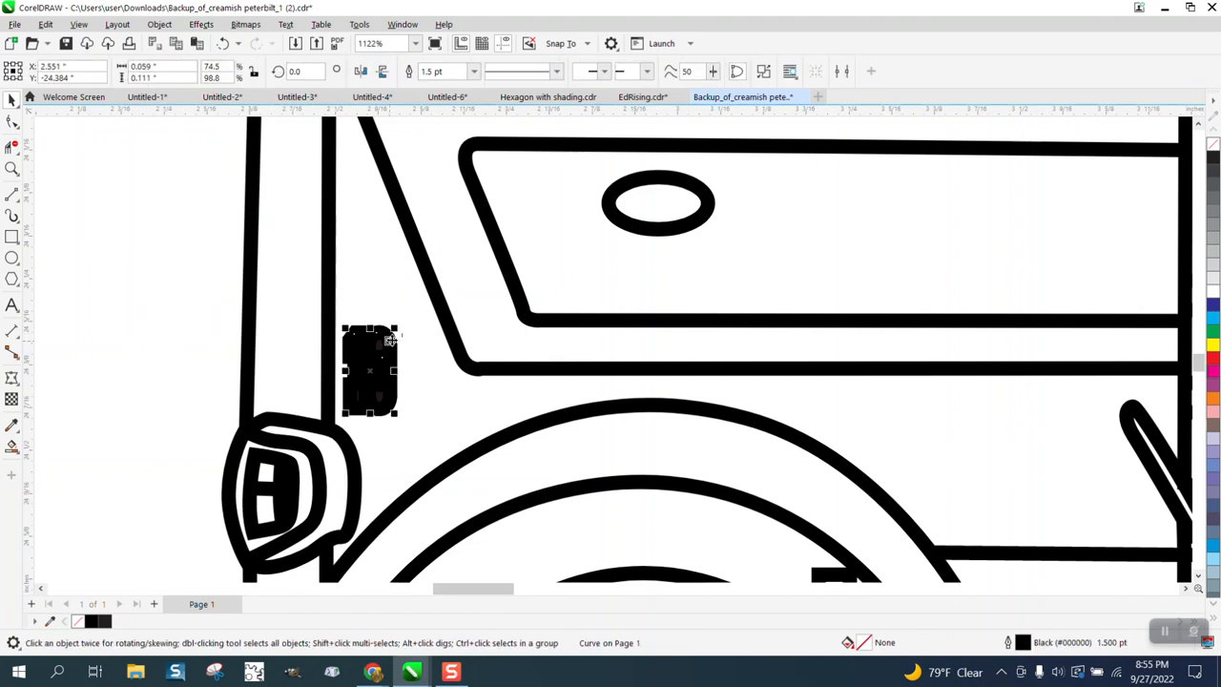
key(Delete)
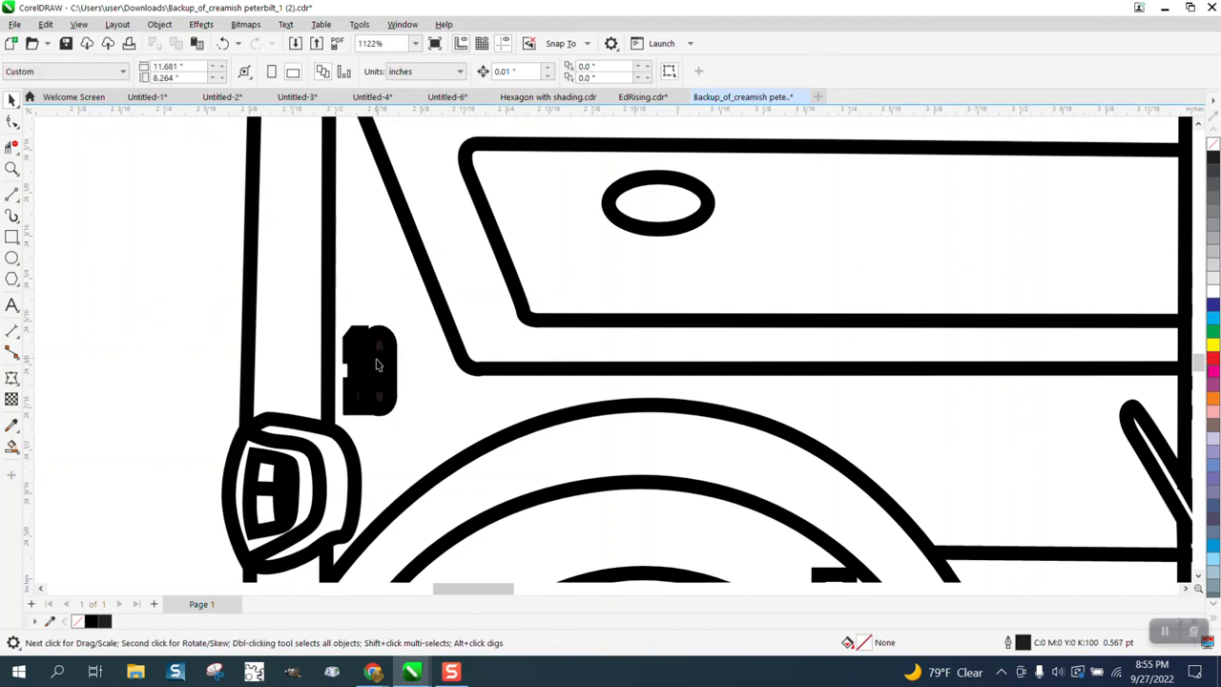
Step: Add the text "10" in Arial, scale it down and place it on the hood above the front fender
click(11, 305)
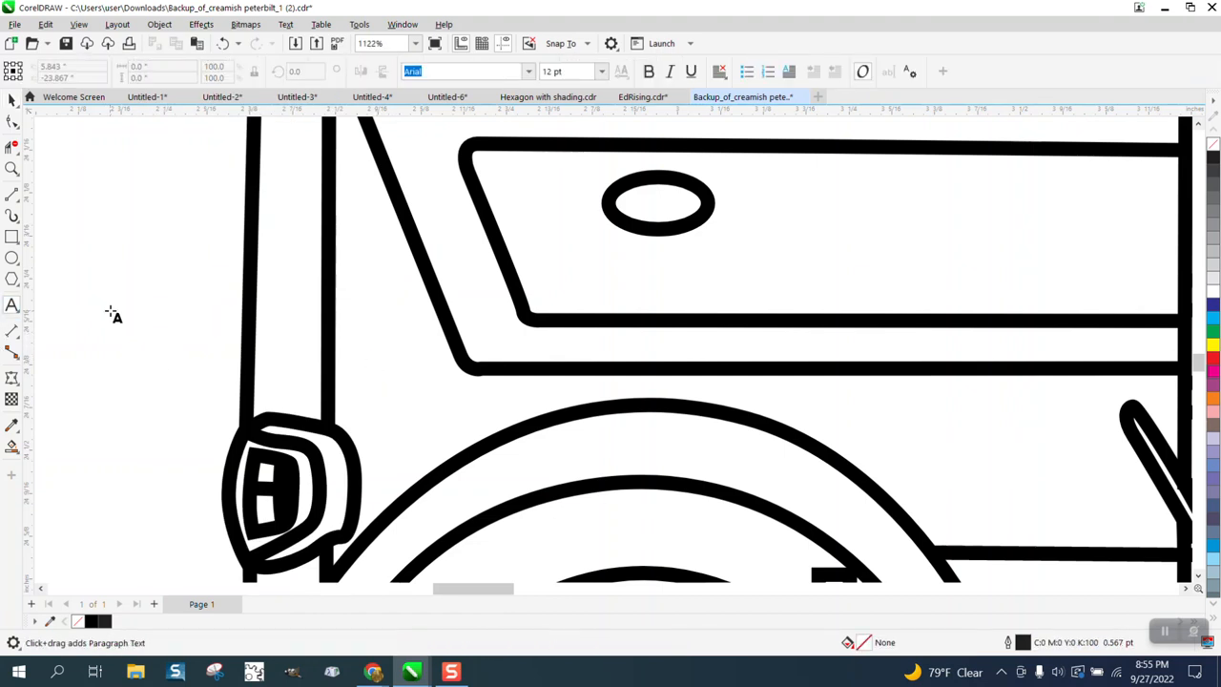
click(111, 313)
text(10)
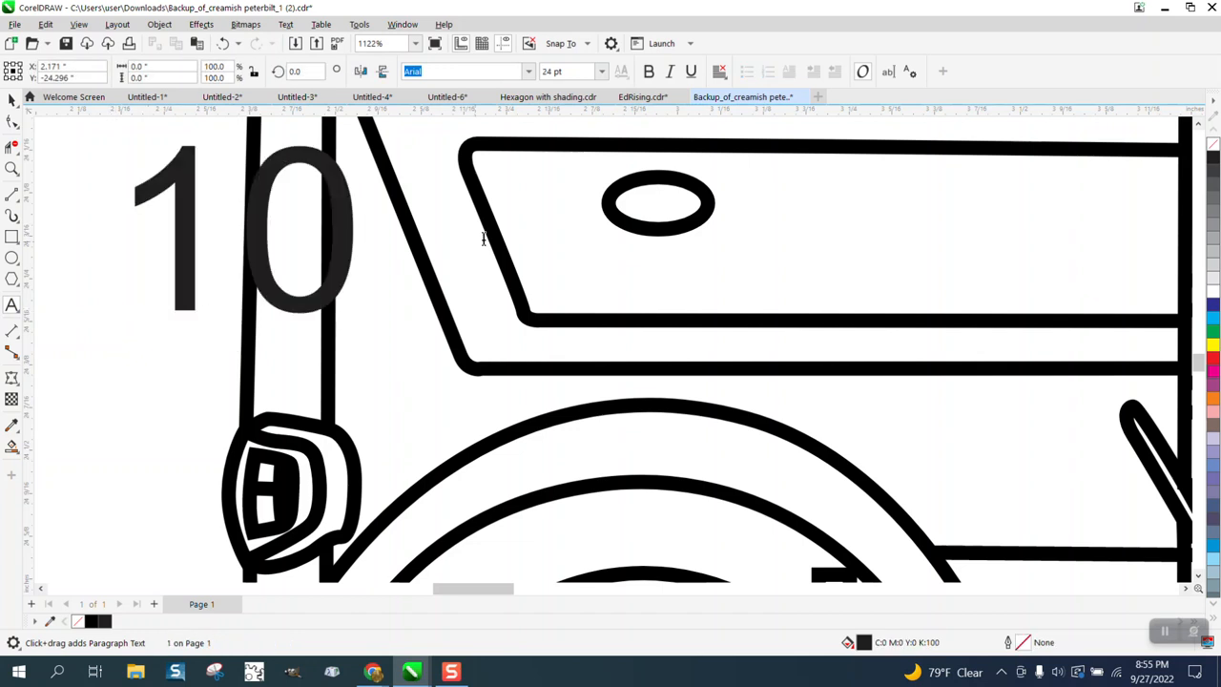
drag(356, 141, 230, 238)
drag(184, 281, 393, 382)
Step: Smooth the lower front corner of the outer hood panel line by reshaping its curve at the nodes
click(12, 169)
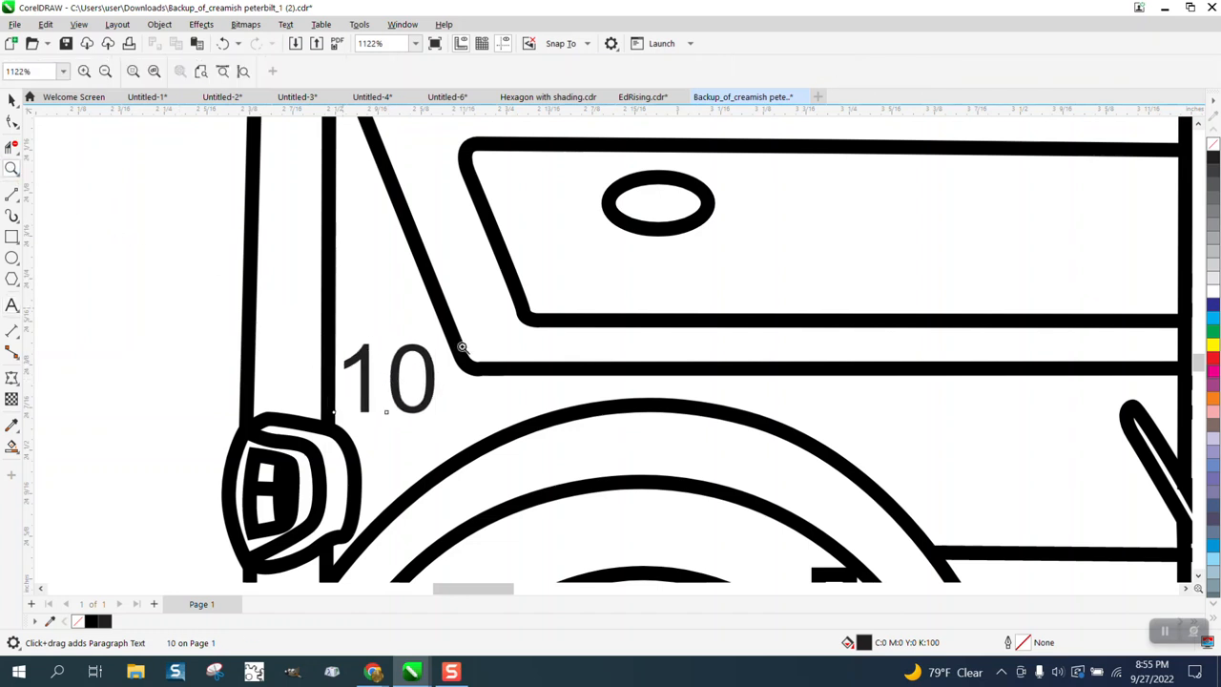
drag(463, 350, 541, 399)
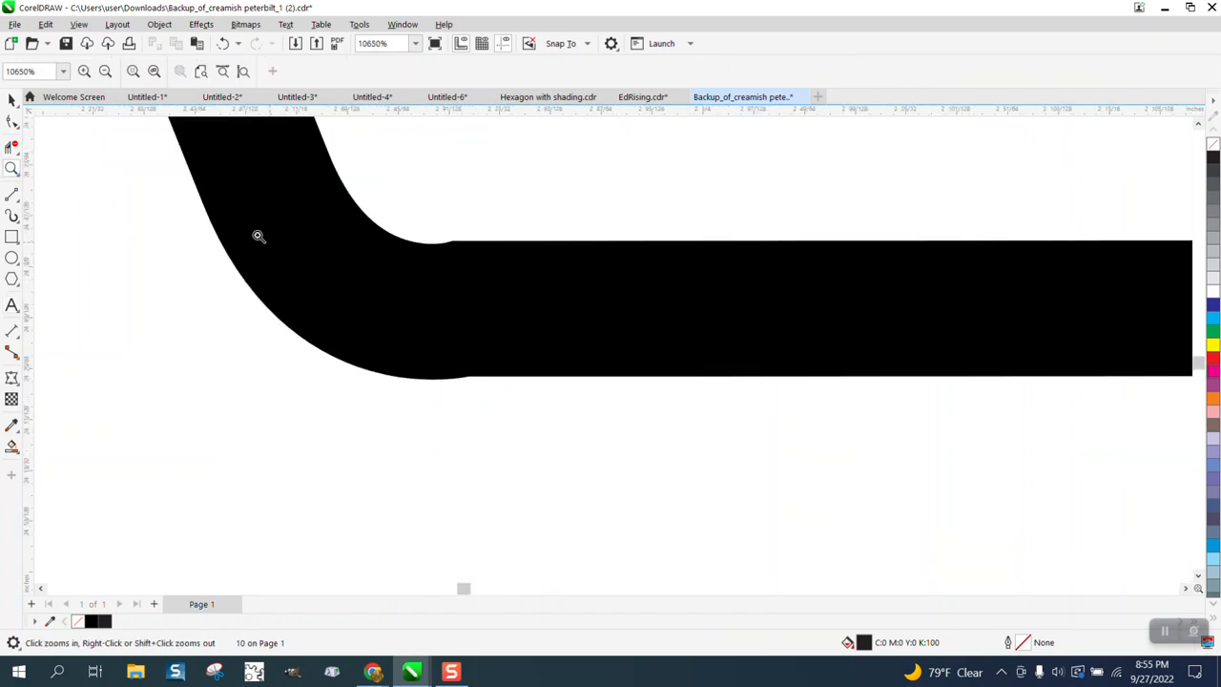
click(12, 121)
click(451, 320)
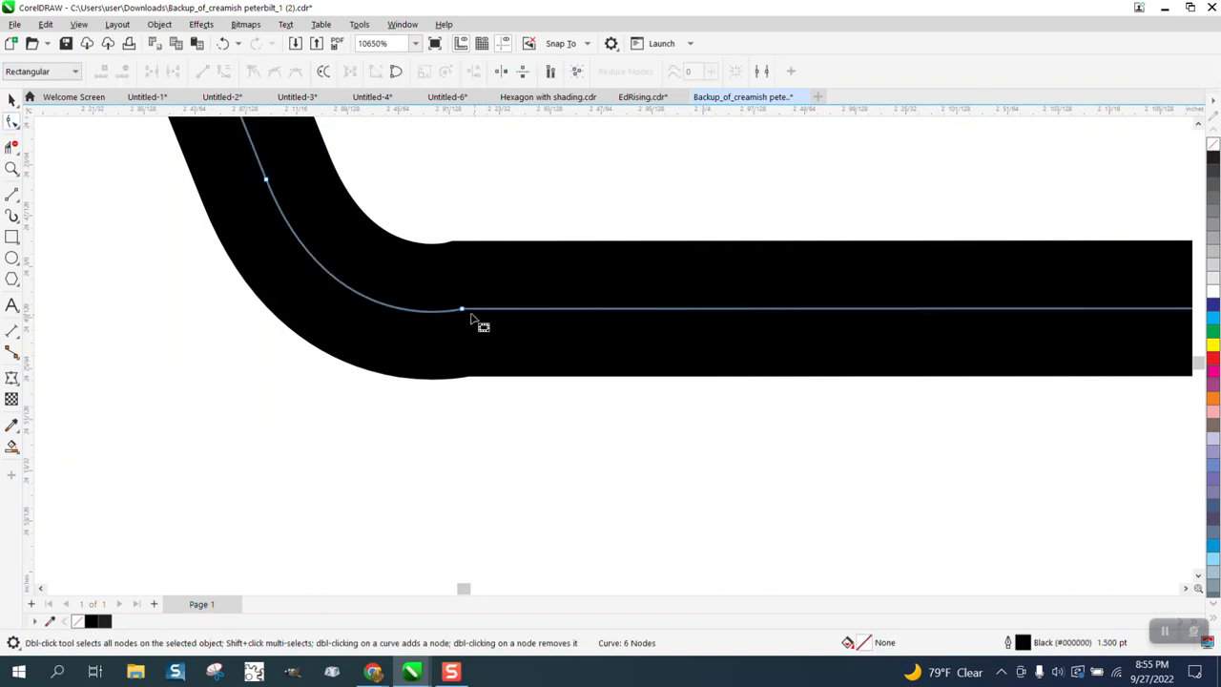
click(463, 310)
scroll(469, 329, down, 2)
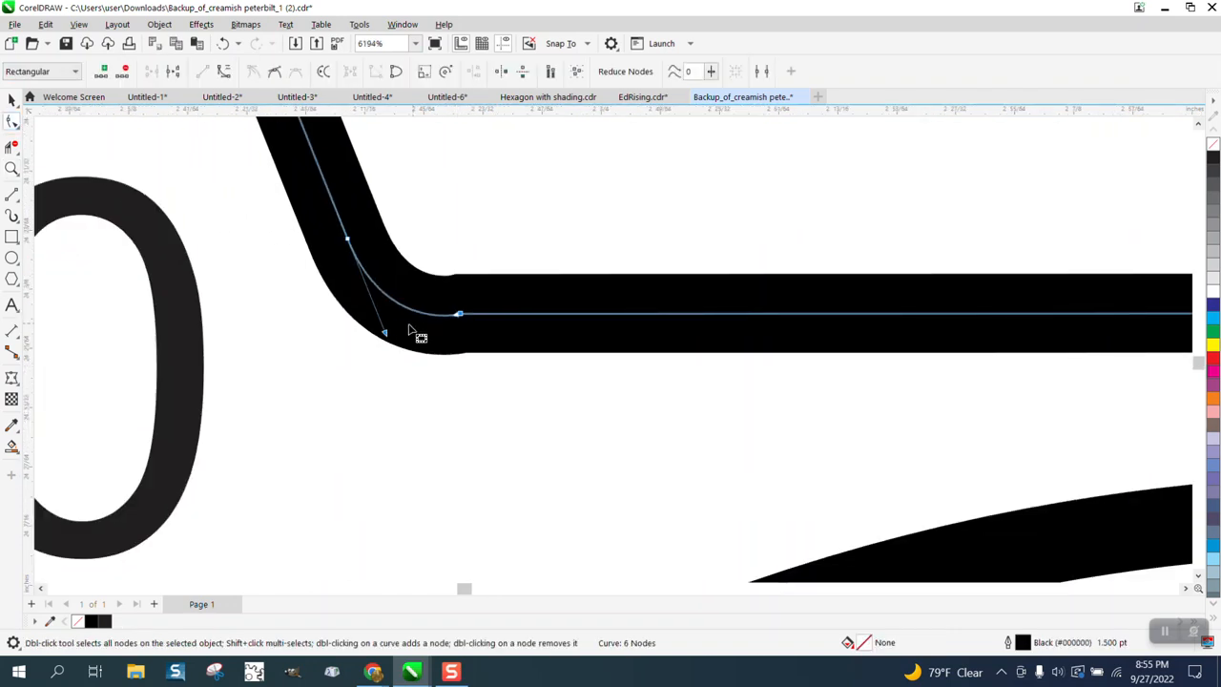
drag(384, 333, 385, 320)
Step: Move the end node of the angled line below the front bumper so it aligns with the bumper's bottom edge
scroll(386, 321, down, 3)
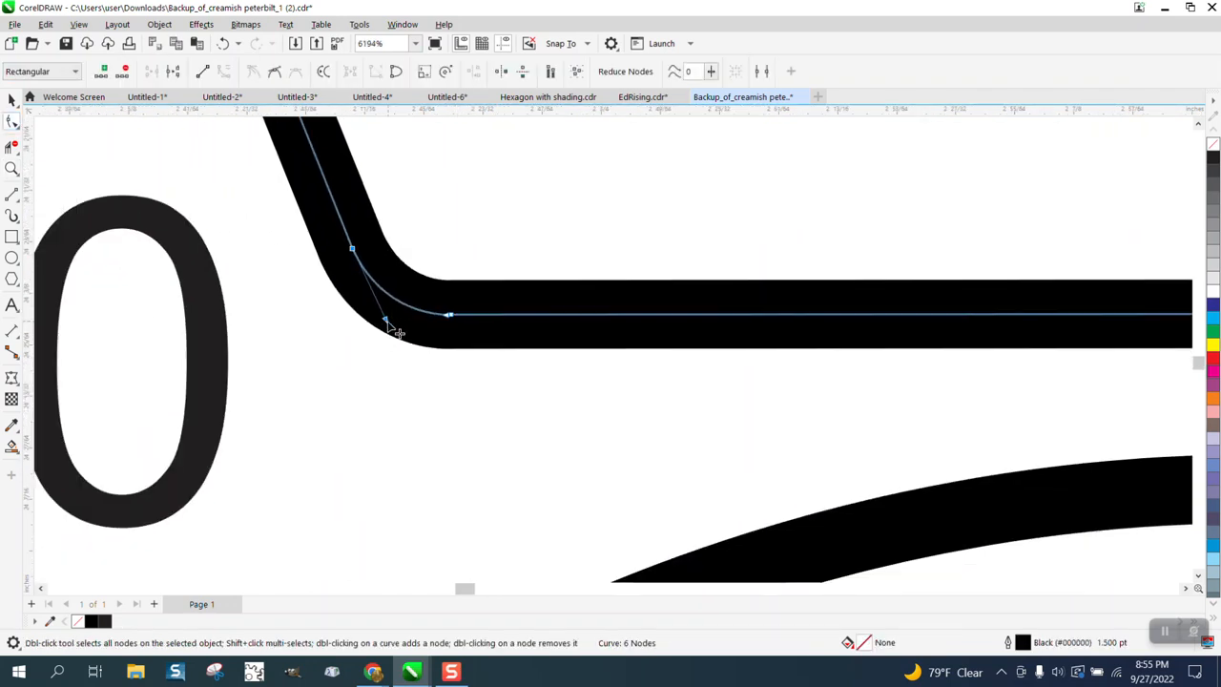
scroll(475, 340, down, 5)
scroll(468, 336, down, 3)
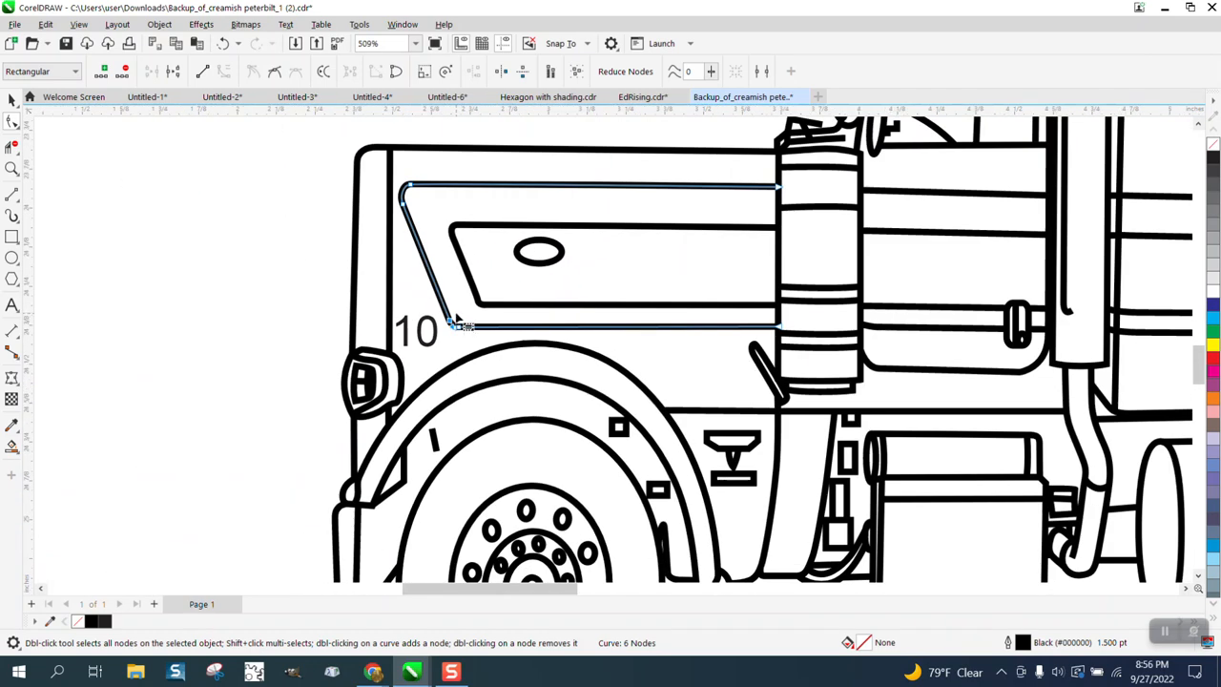
scroll(466, 335, down, 3)
click(11, 169)
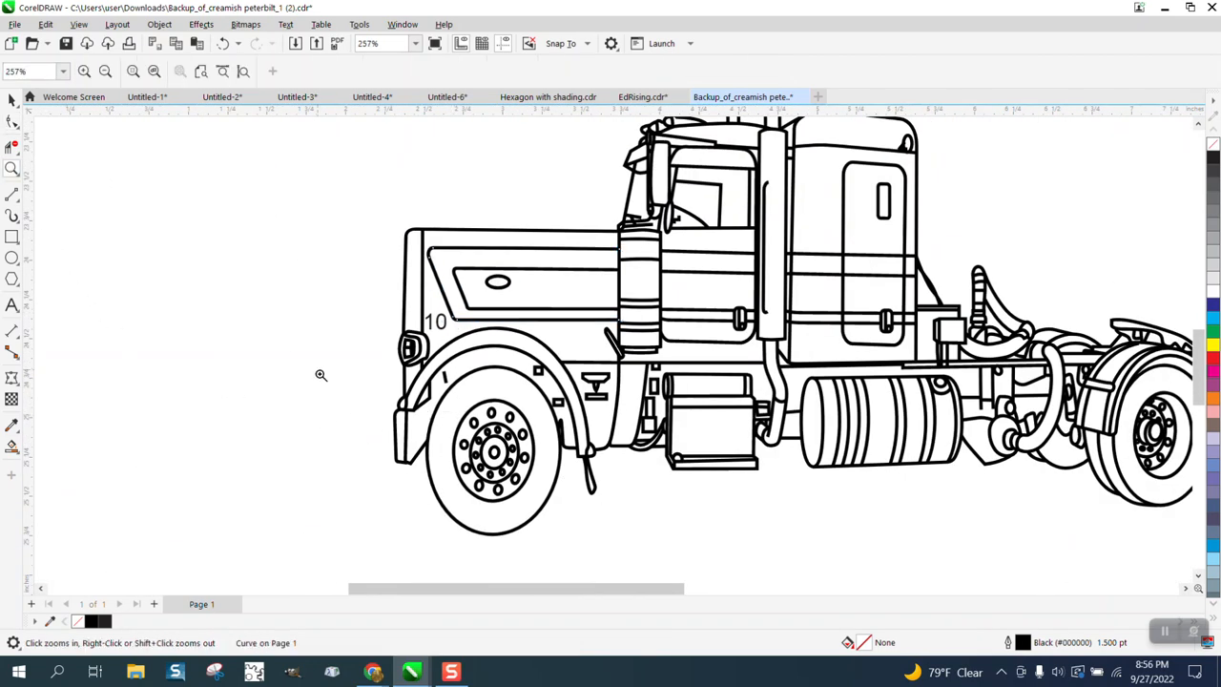
drag(457, 483, 458, 484)
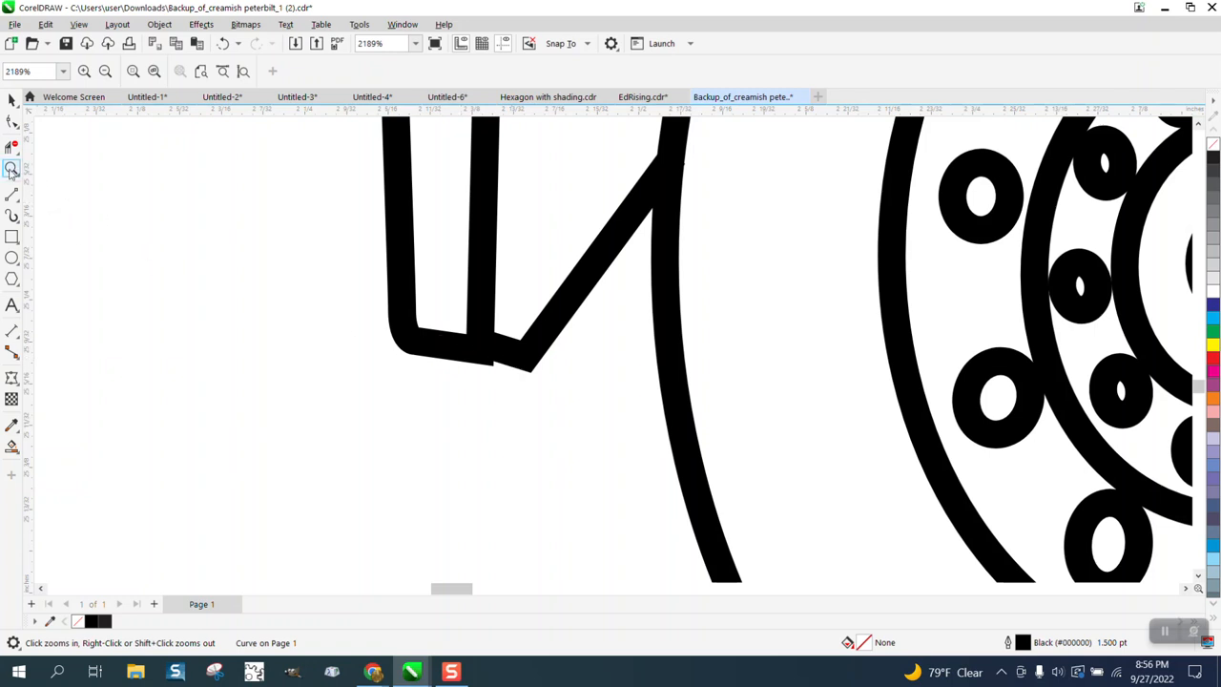
drag(449, 319, 646, 422)
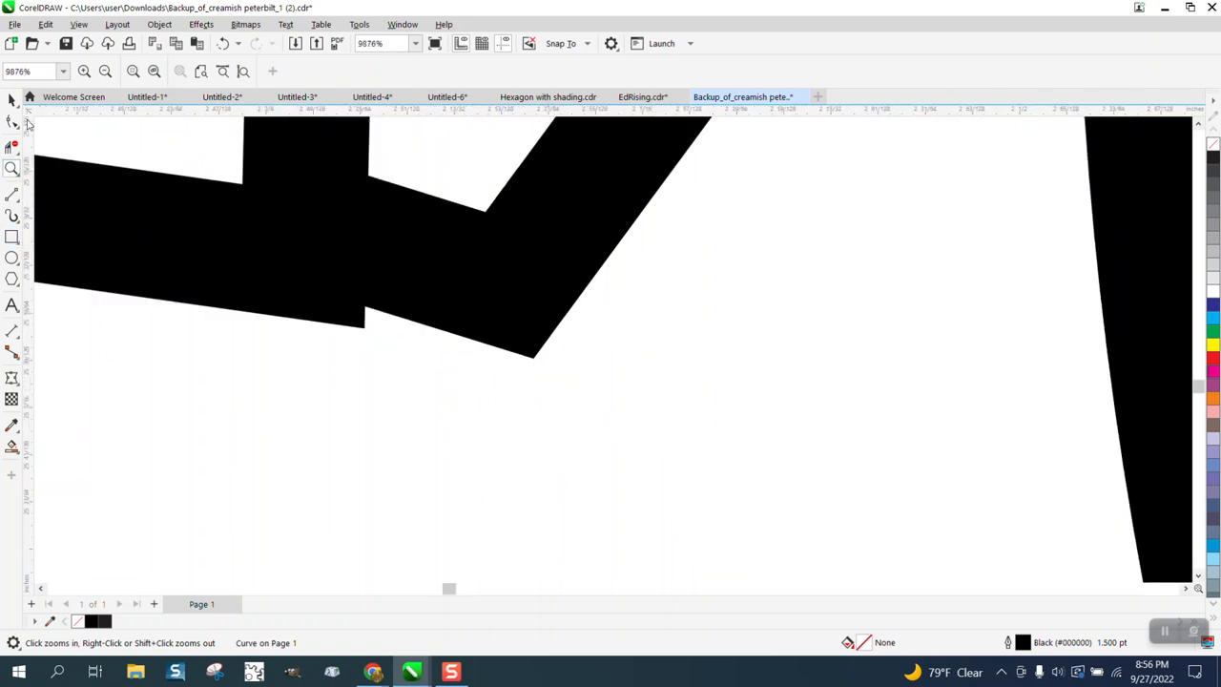
click(13, 121)
click(400, 268)
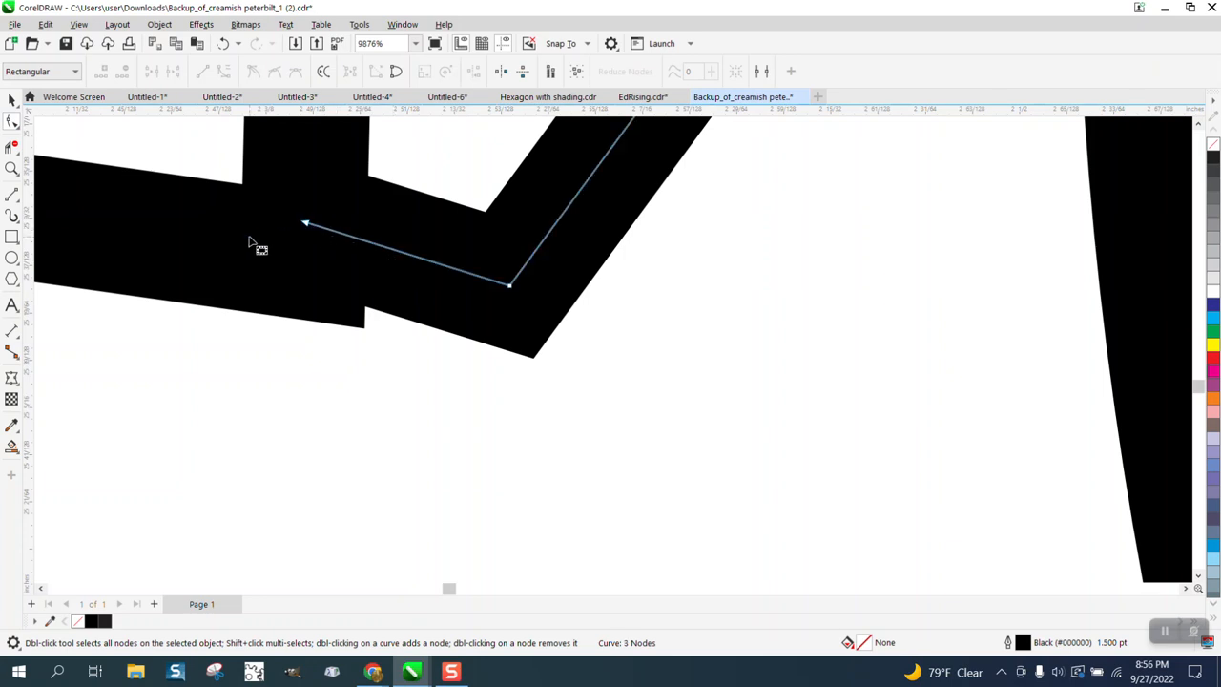
click(291, 232)
click(393, 254)
drag(309, 226, 300, 256)
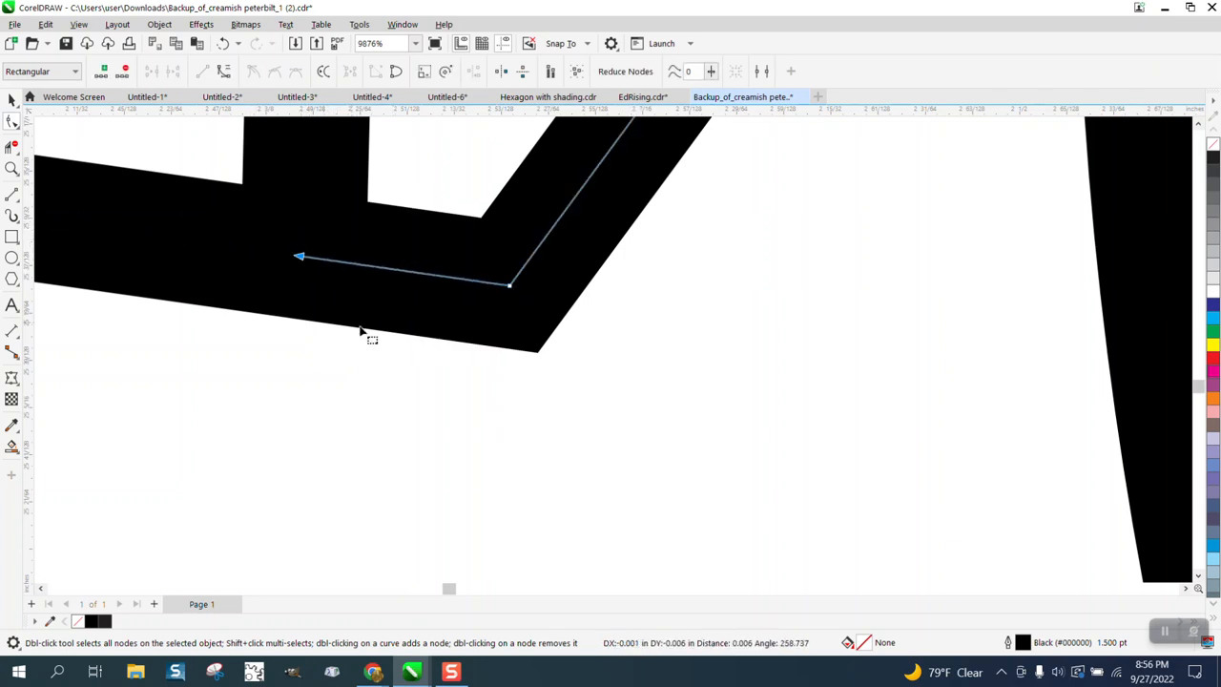
Step: Set the outline width of the whole truck drawing to Hairline
scroll(360, 331, down, 10)
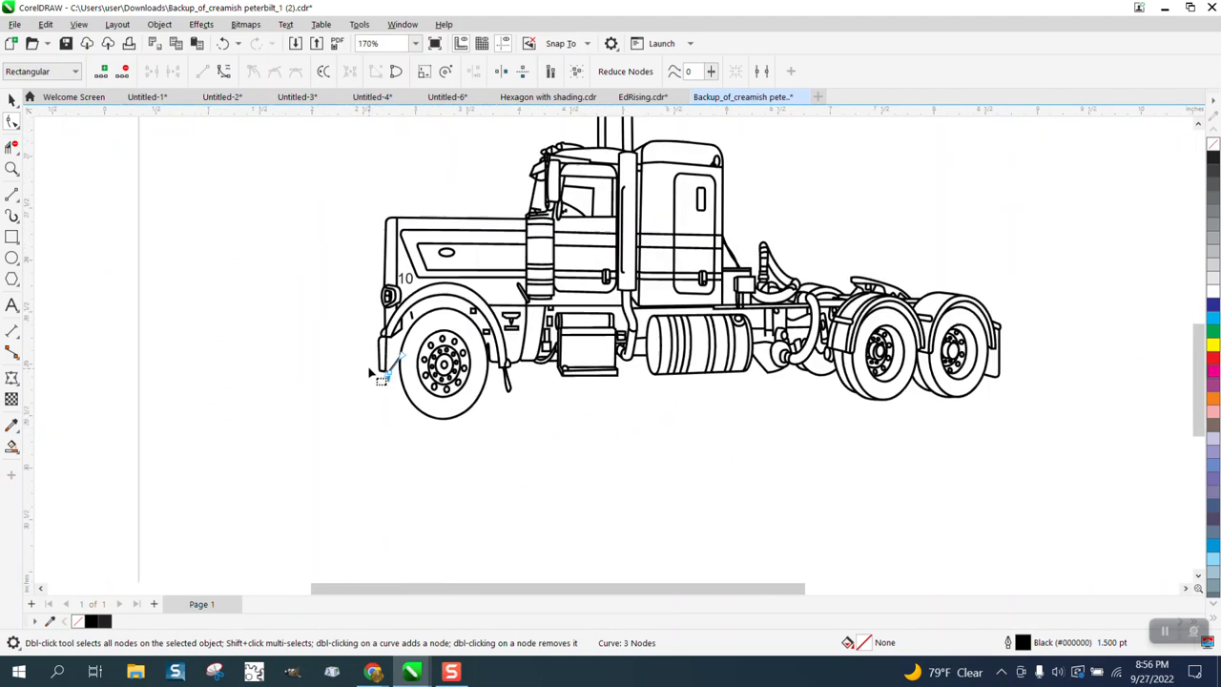
scroll(372, 374, down, 1)
click(10, 101)
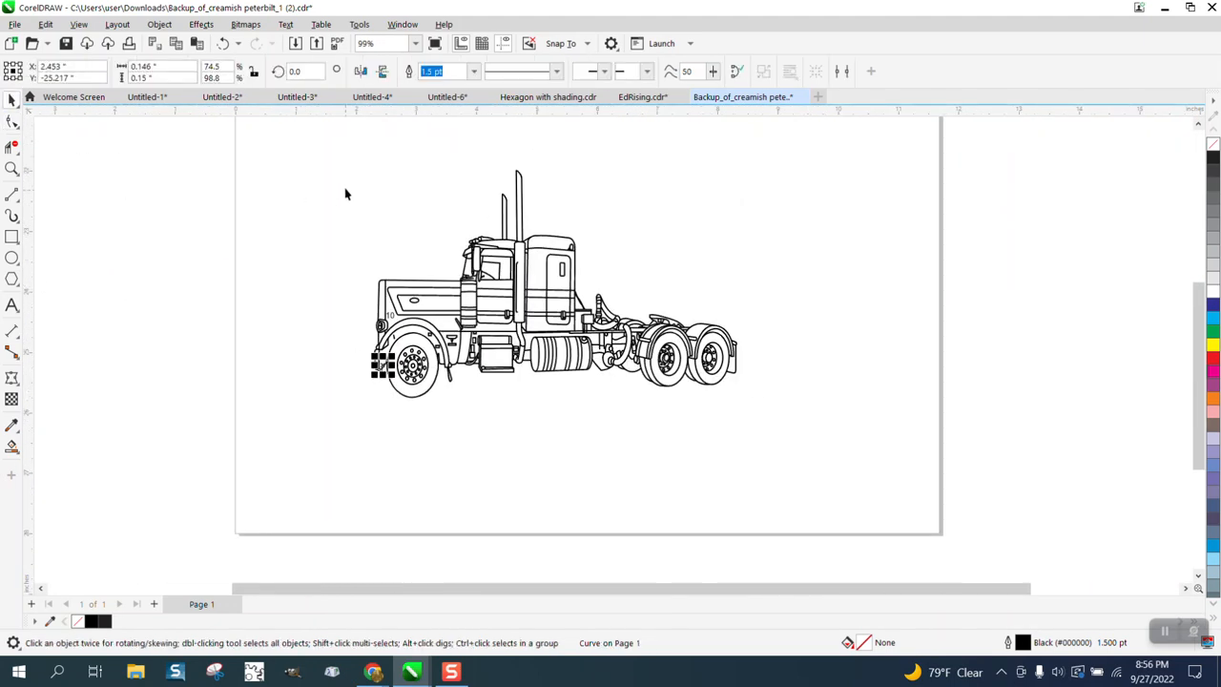
drag(317, 167, 788, 425)
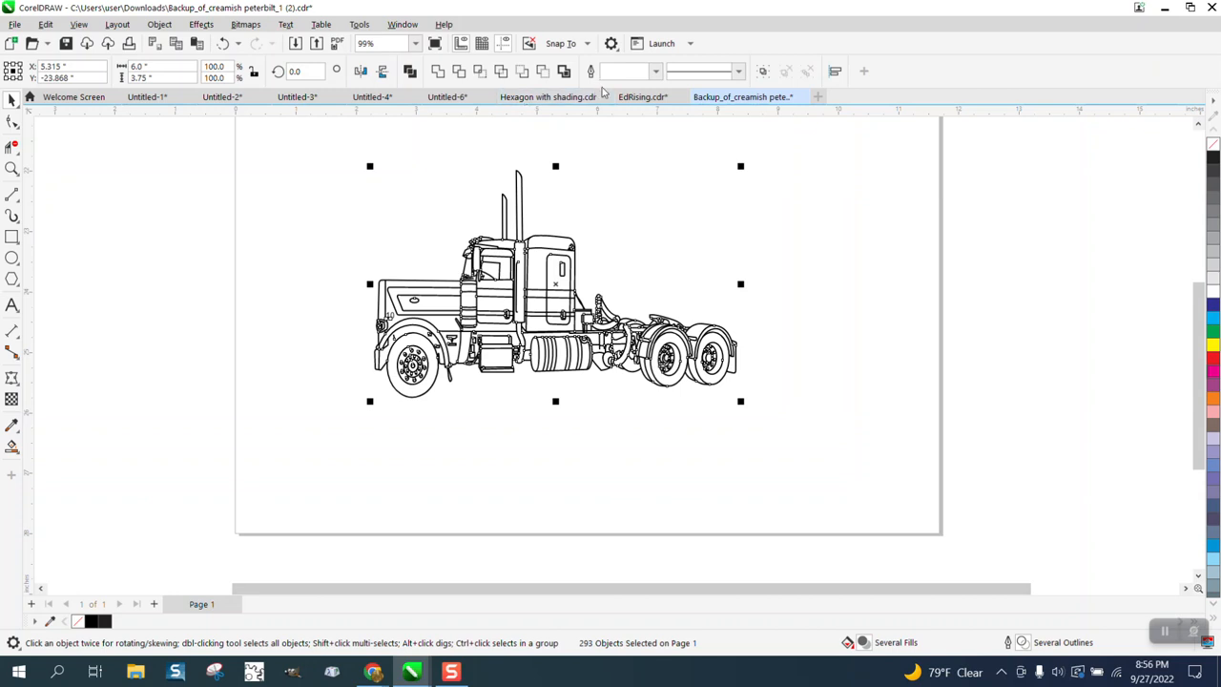
click(654, 73)
click(630, 102)
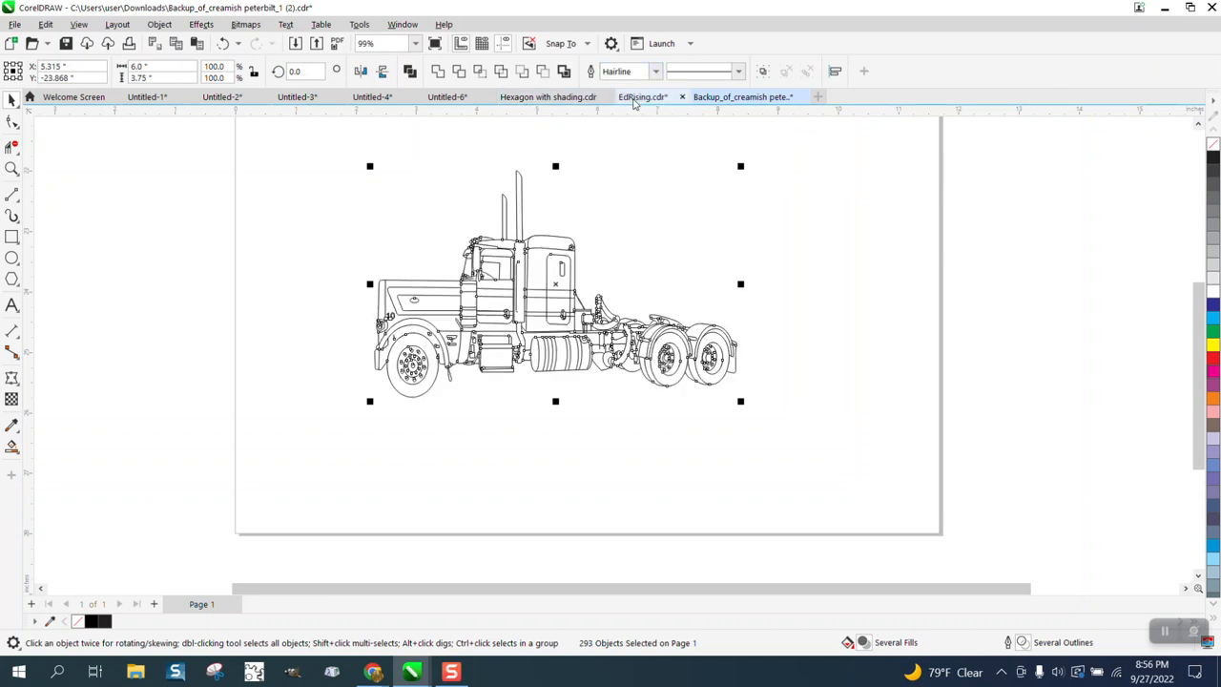
Step: Join the vertical line below the headlight and the outer headlight curve to the housing's lower corner by moving their end nodes
click(11, 167)
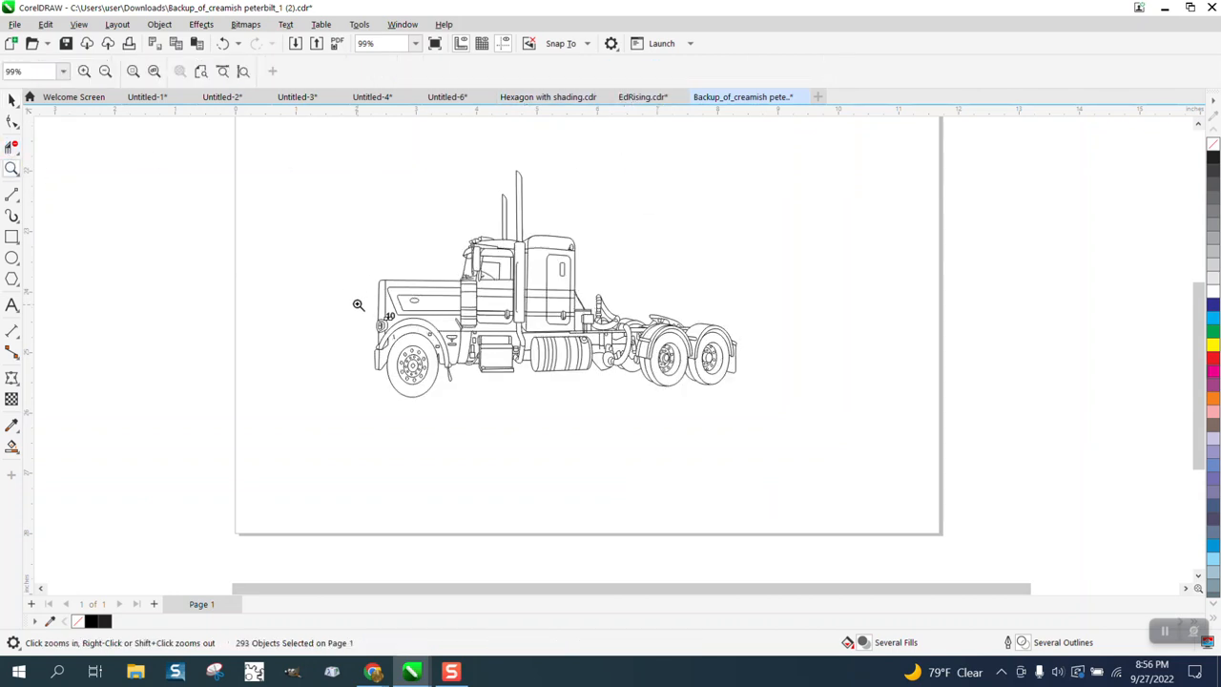
drag(357, 304, 469, 366)
scroll(336, 313, down, 2)
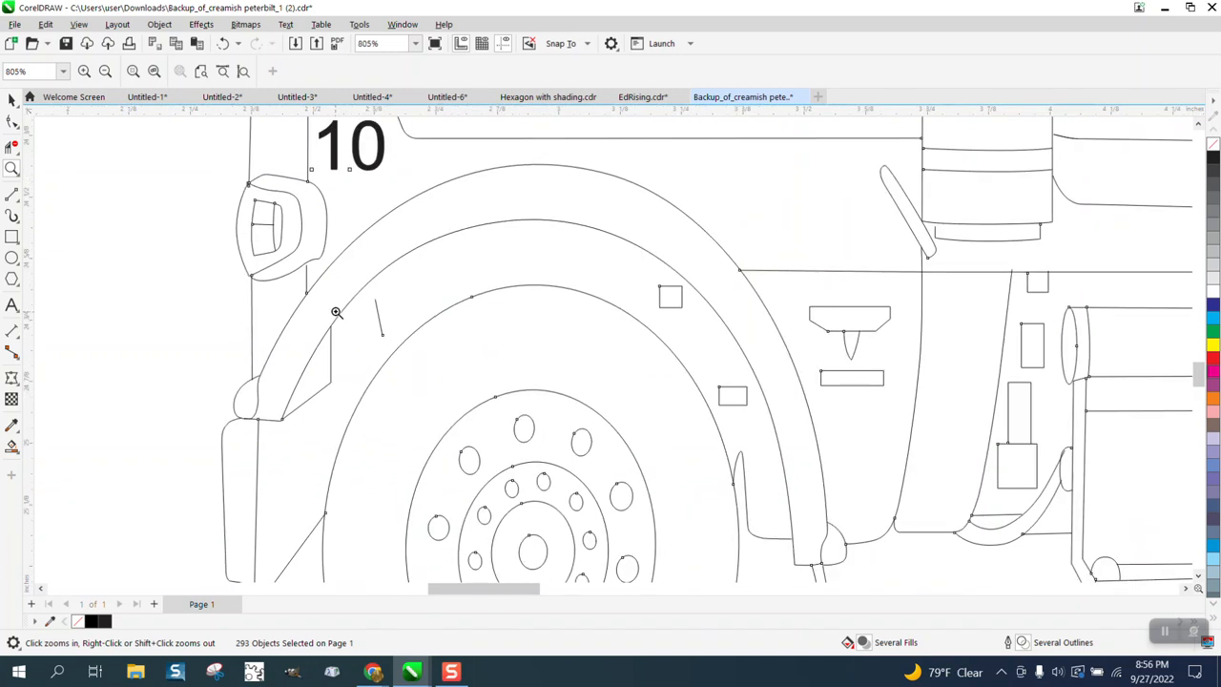
drag(277, 237, 416, 339)
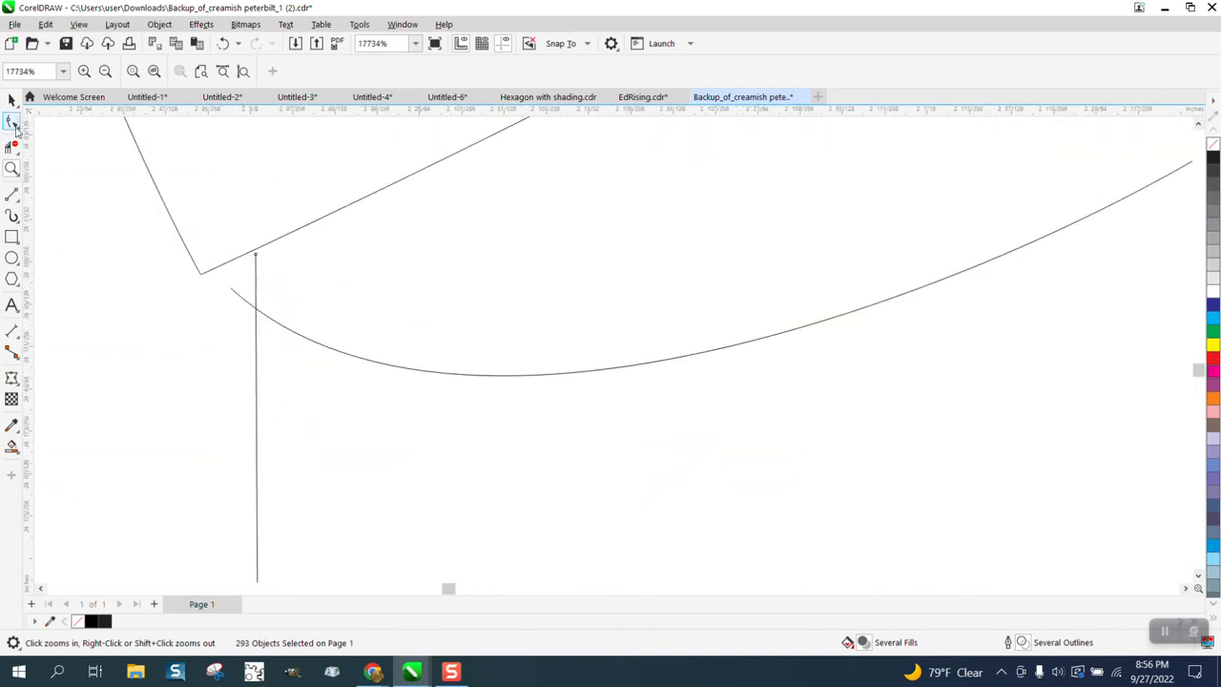
click(19, 131)
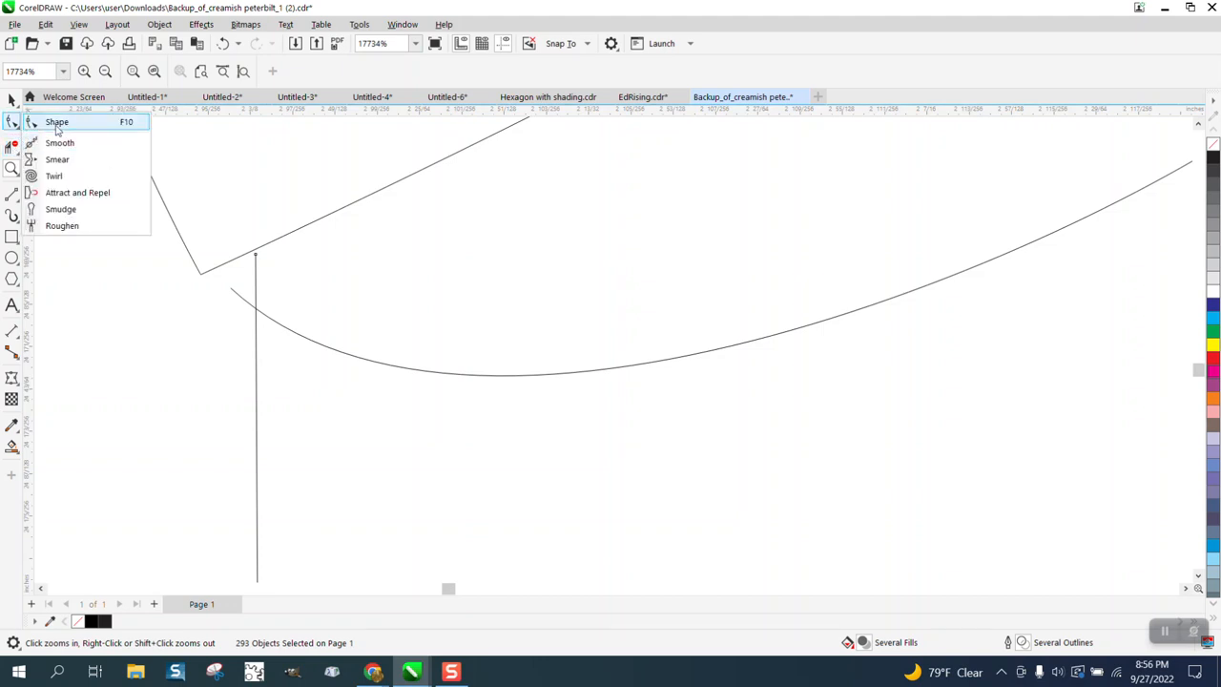
click(49, 121)
click(255, 261)
drag(258, 262, 201, 276)
click(234, 295)
scroll(167, 249, down, 1)
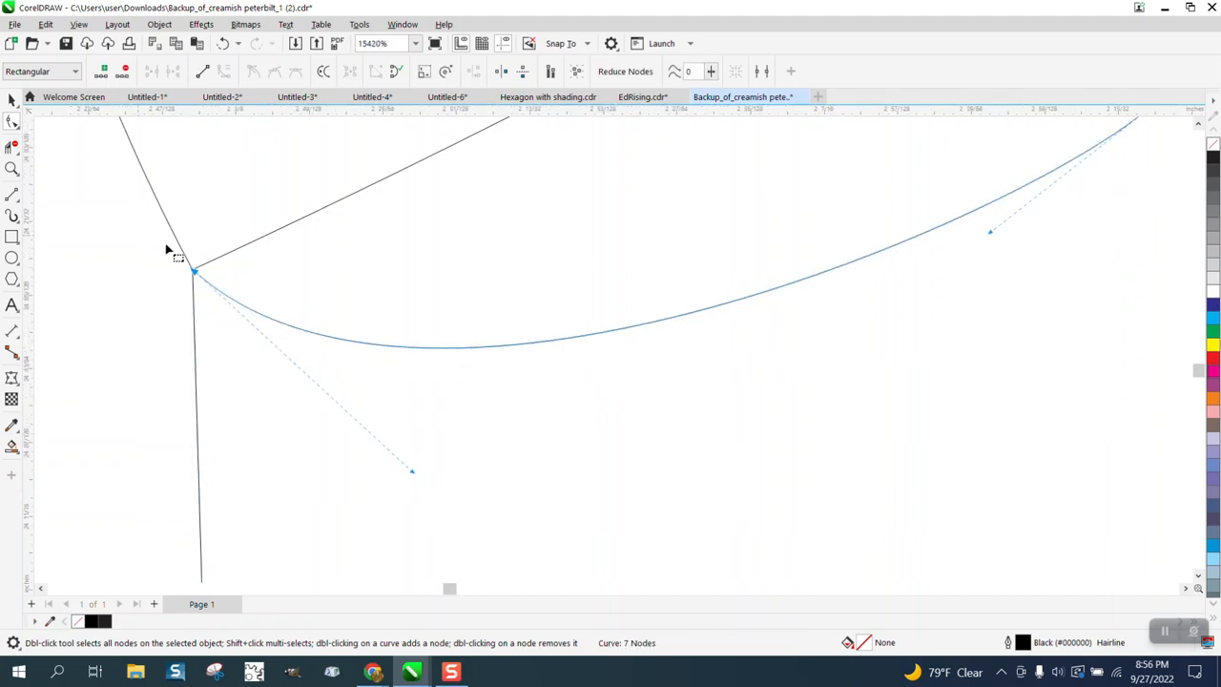
Step: Examine the line joints around the headlight, front fender and lower end of the front bumper
scroll(167, 250, down, 3)
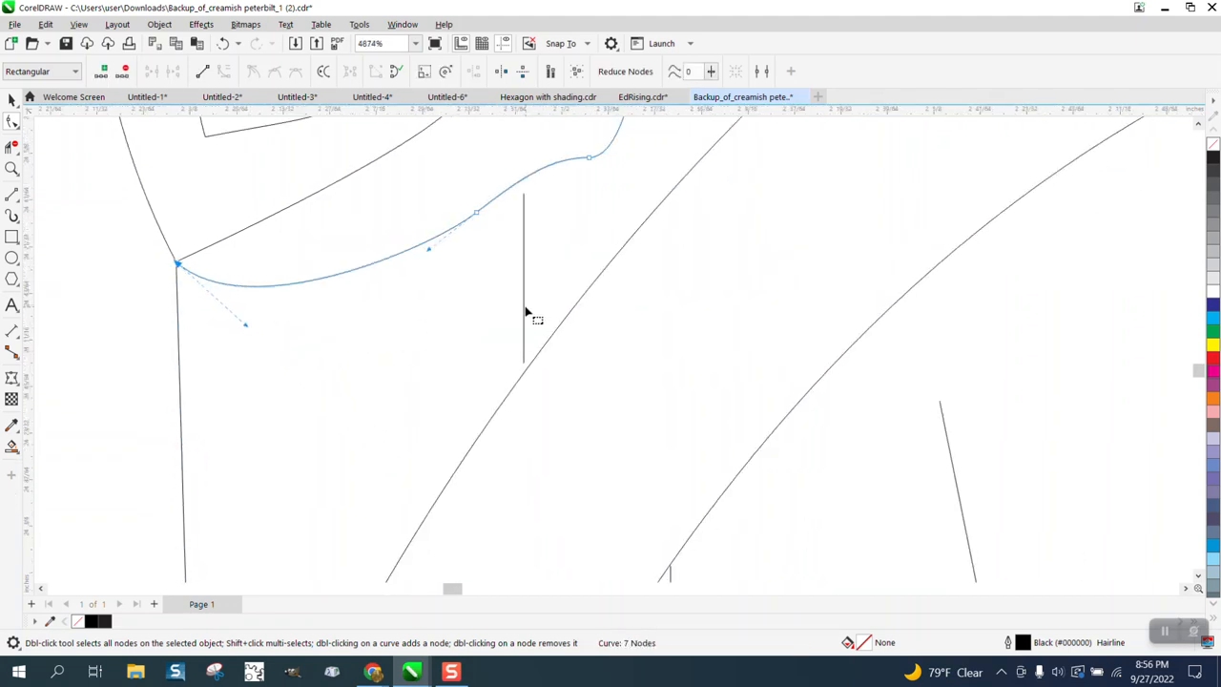
scroll(526, 315, down, 3)
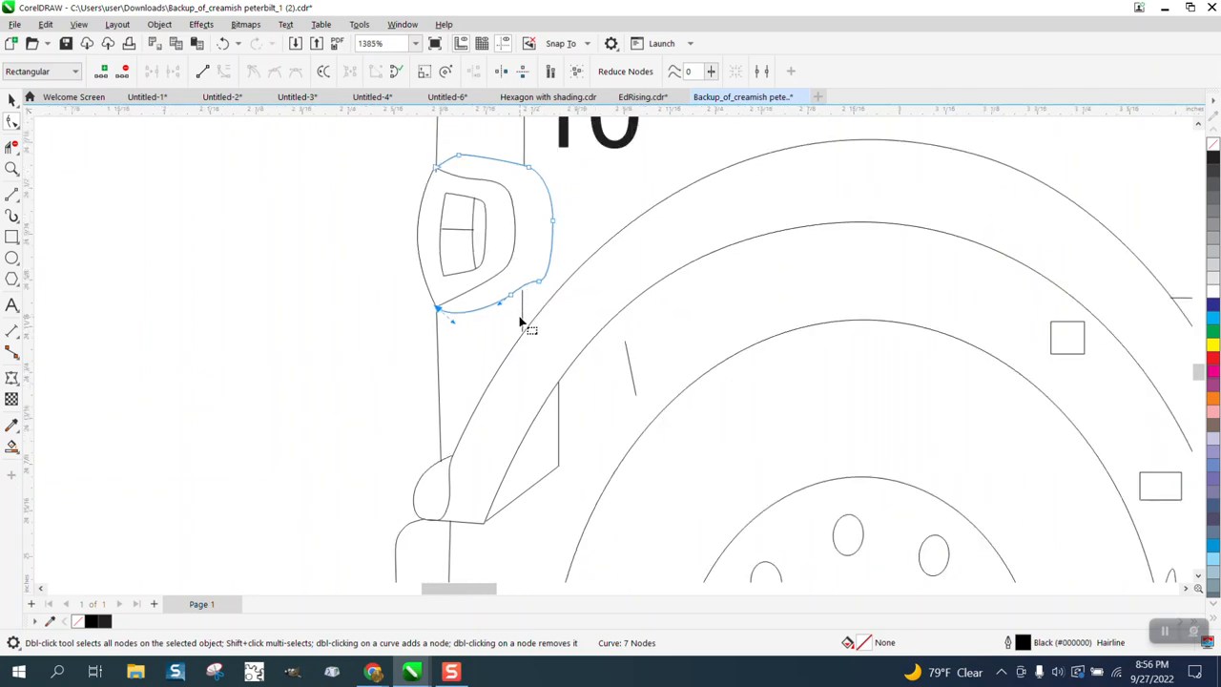
scroll(520, 327, down, 1)
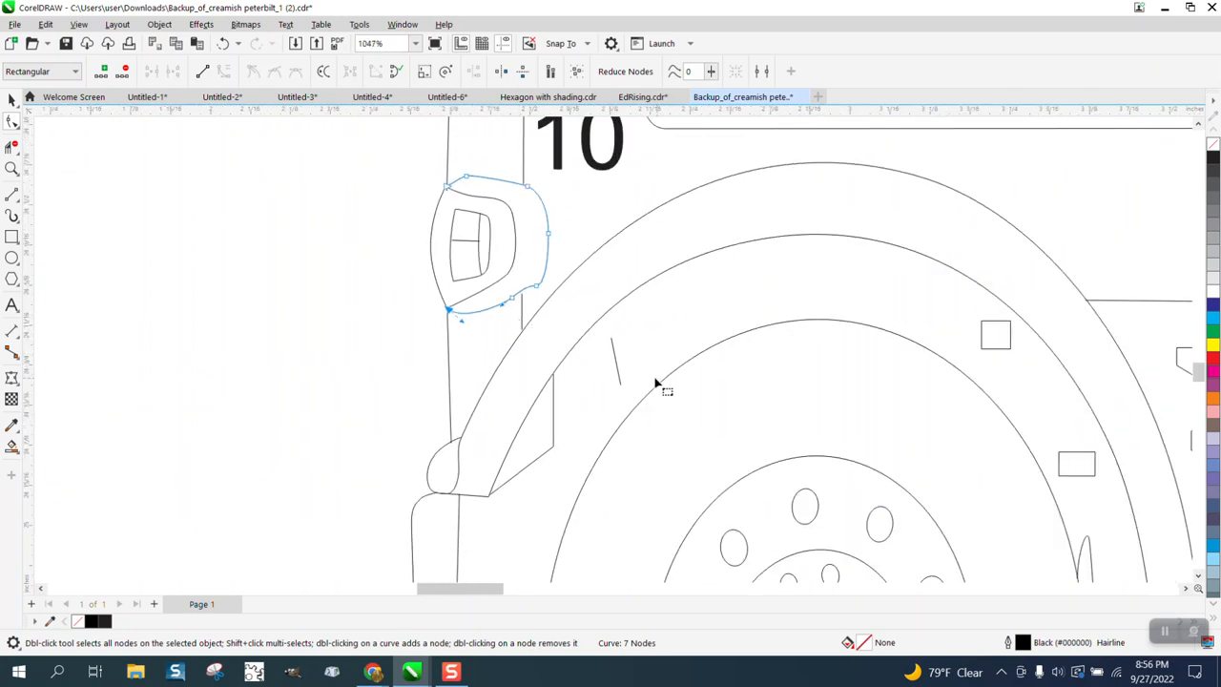
scroll(614, 374, down, 4)
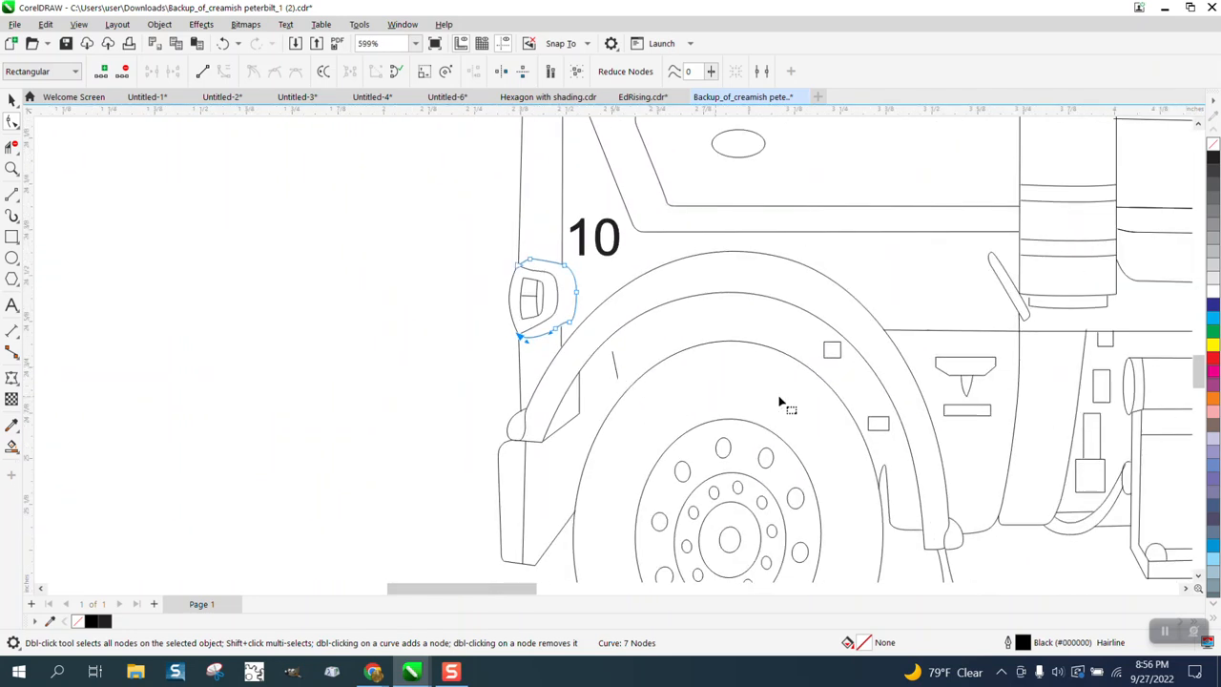
scroll(901, 442, down, 4)
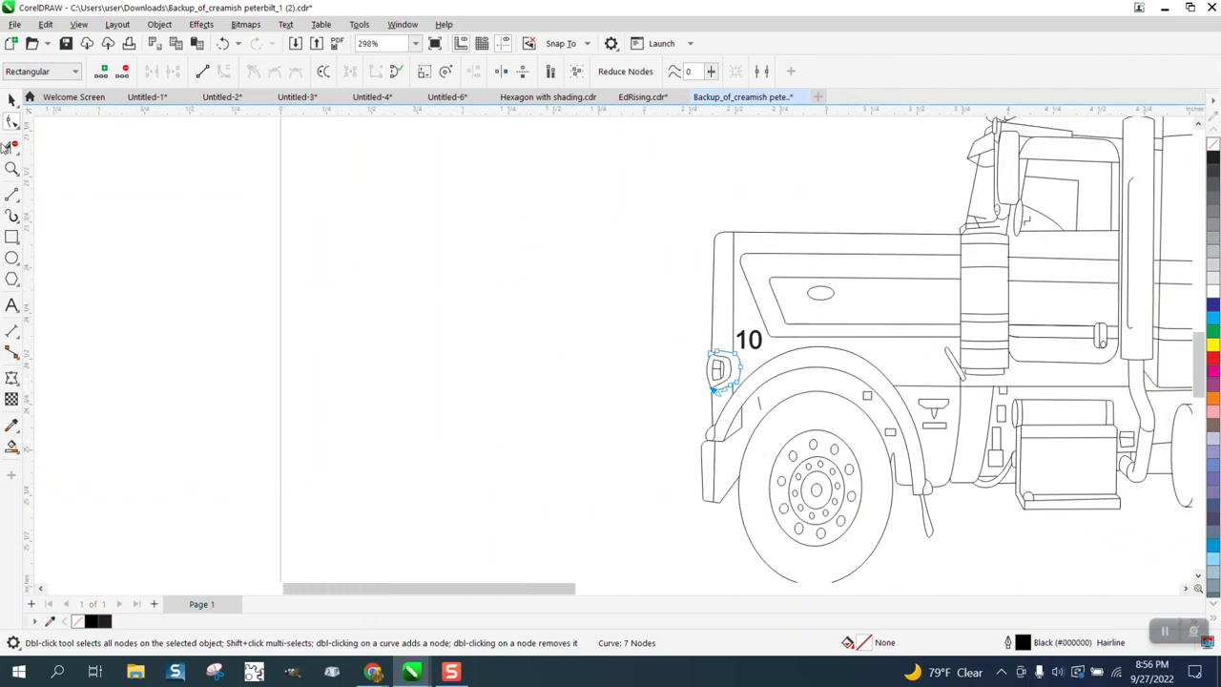
click(11, 168)
scroll(784, 533, up, 11)
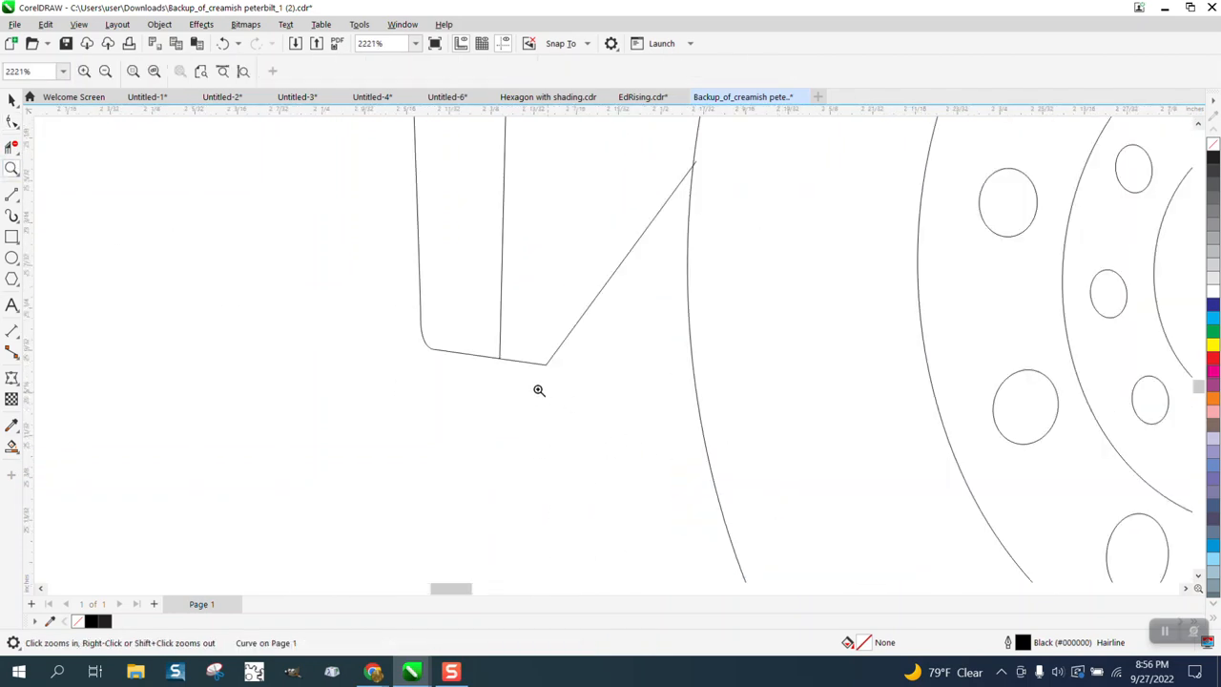
scroll(322, 305, down, 10)
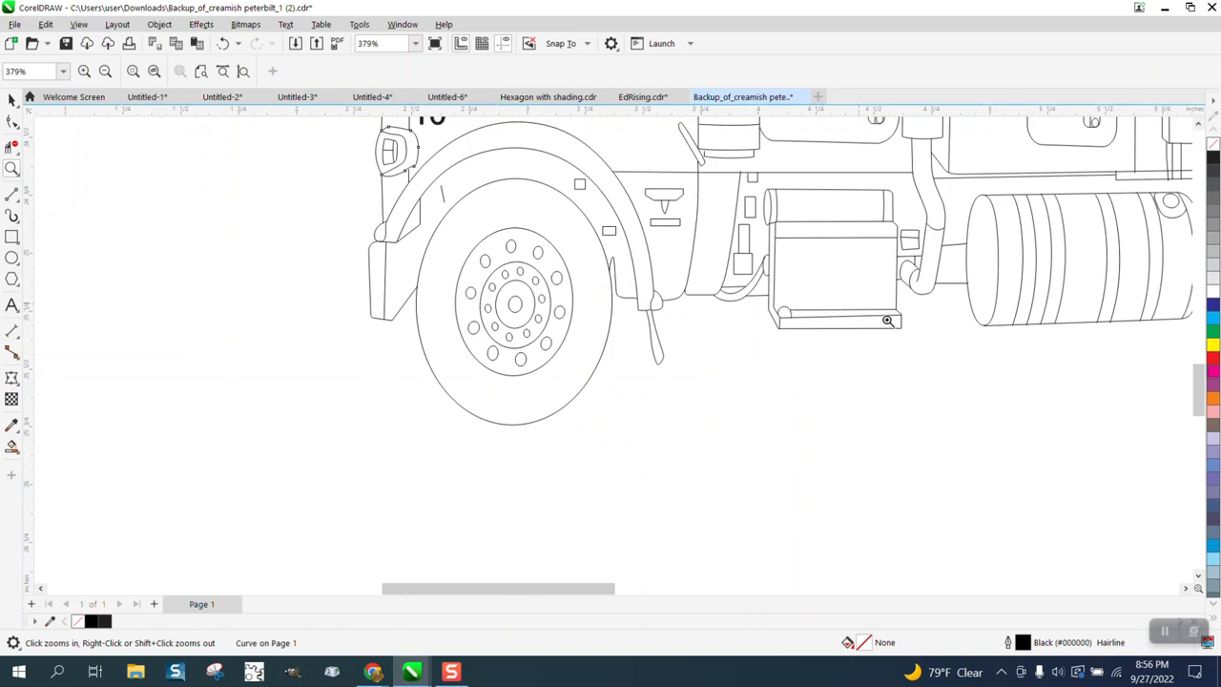
Step: Move the overshooting ends of the two long ledge lines on the box behind the front wheel onto the corners of its slanted edge
scroll(923, 350, up, 12)
scroll(818, 308, up, 6)
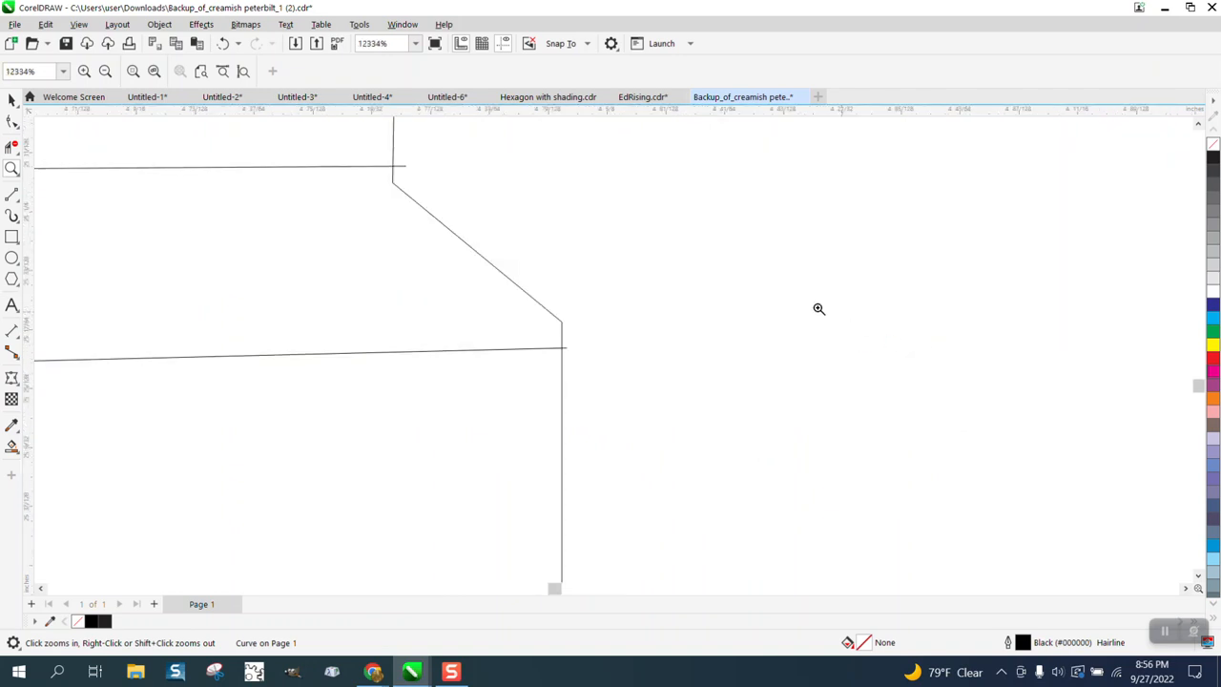
click(12, 121)
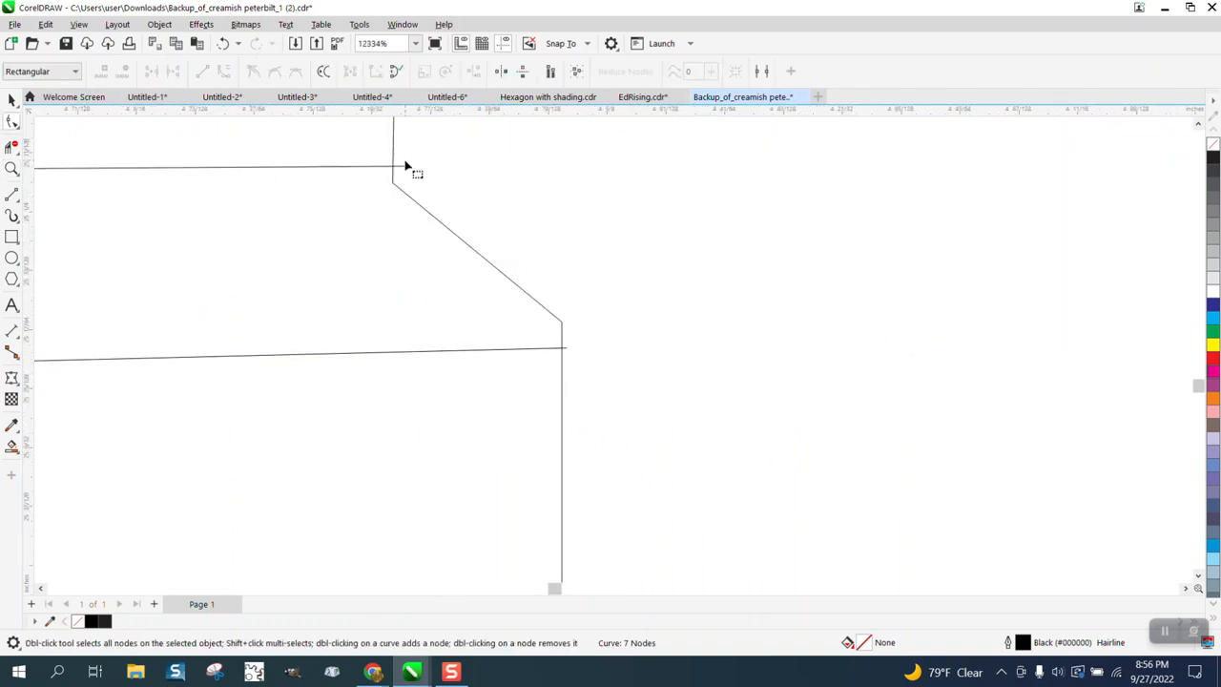
drag(403, 171, 404, 183)
click(567, 351)
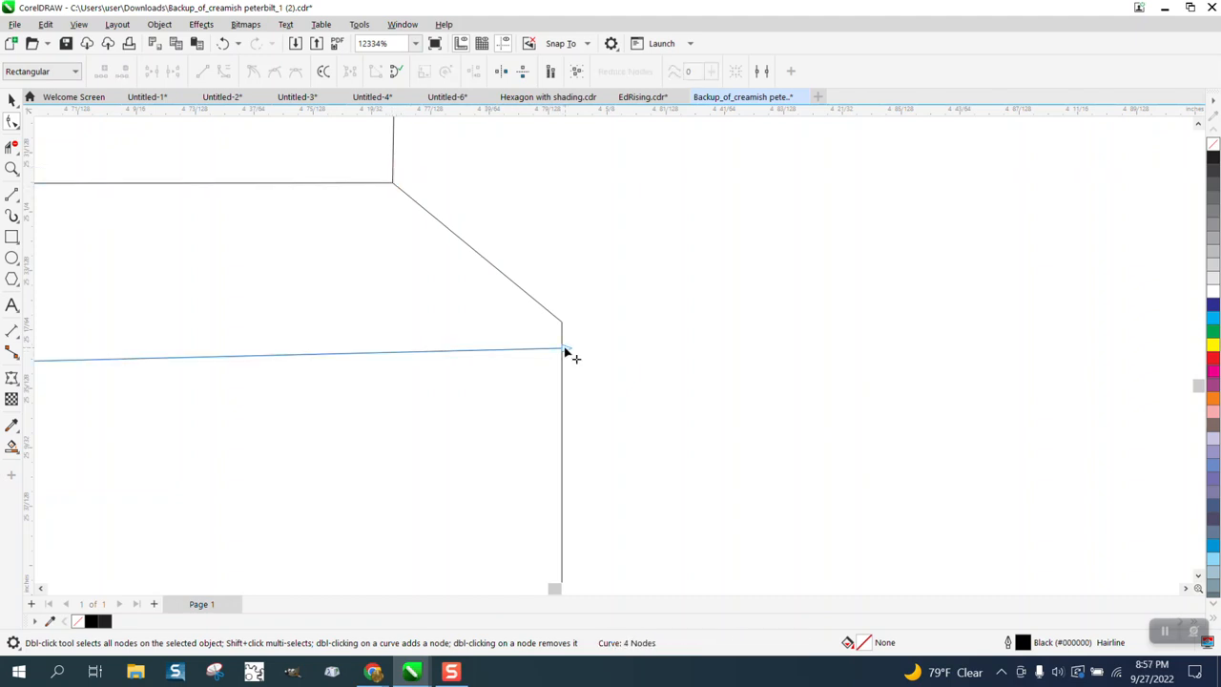
drag(567, 349, 564, 327)
scroll(573, 368, down, 10)
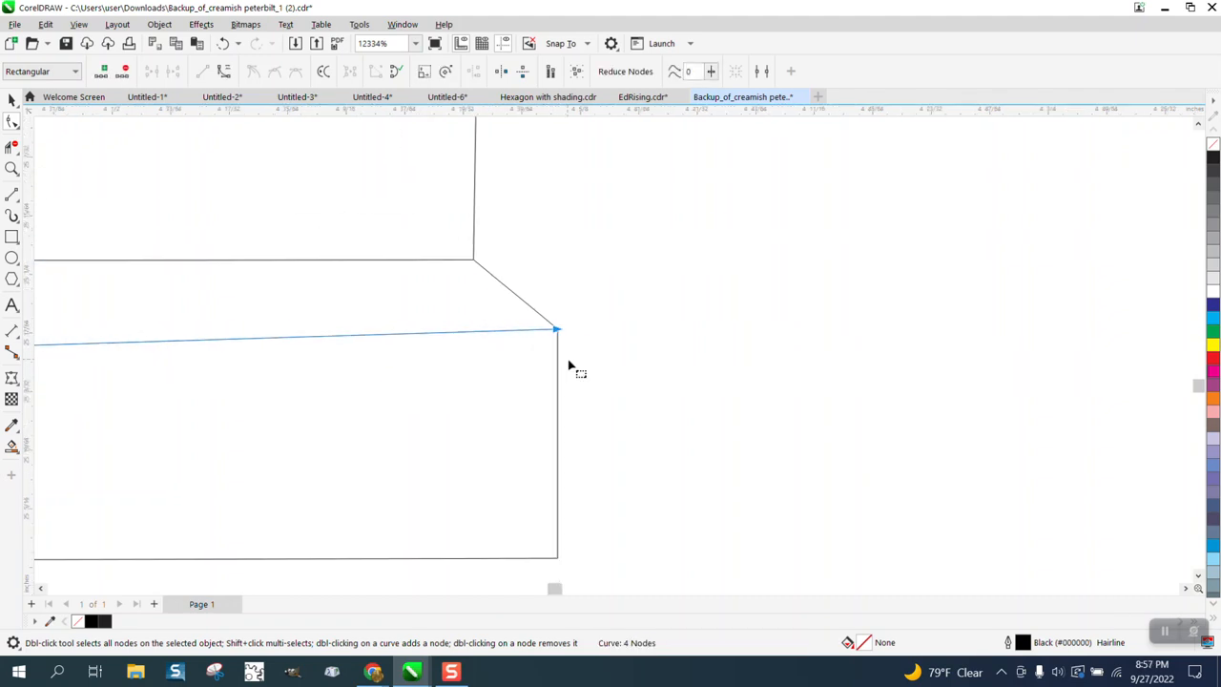
Step: Fit the short horizontal line between the box and the exhaust elbow by moving both end nodes onto the adjoining outlines
click(11, 168)
drag(819, 338, 819, 338)
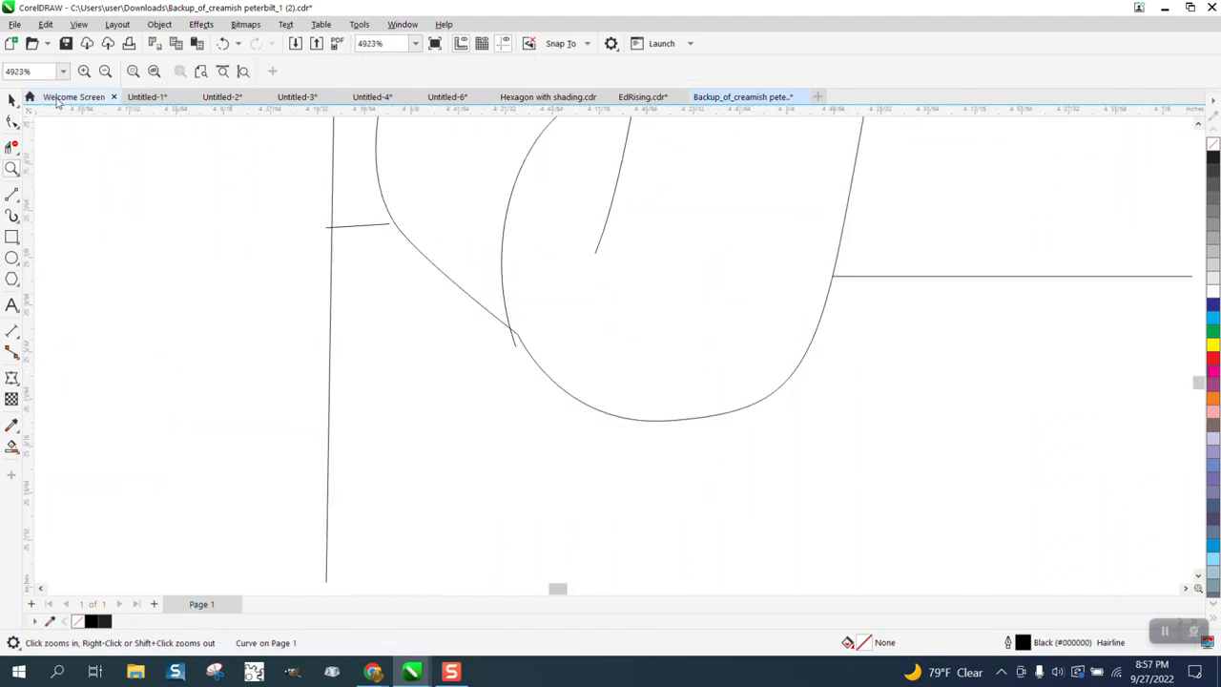
click(12, 121)
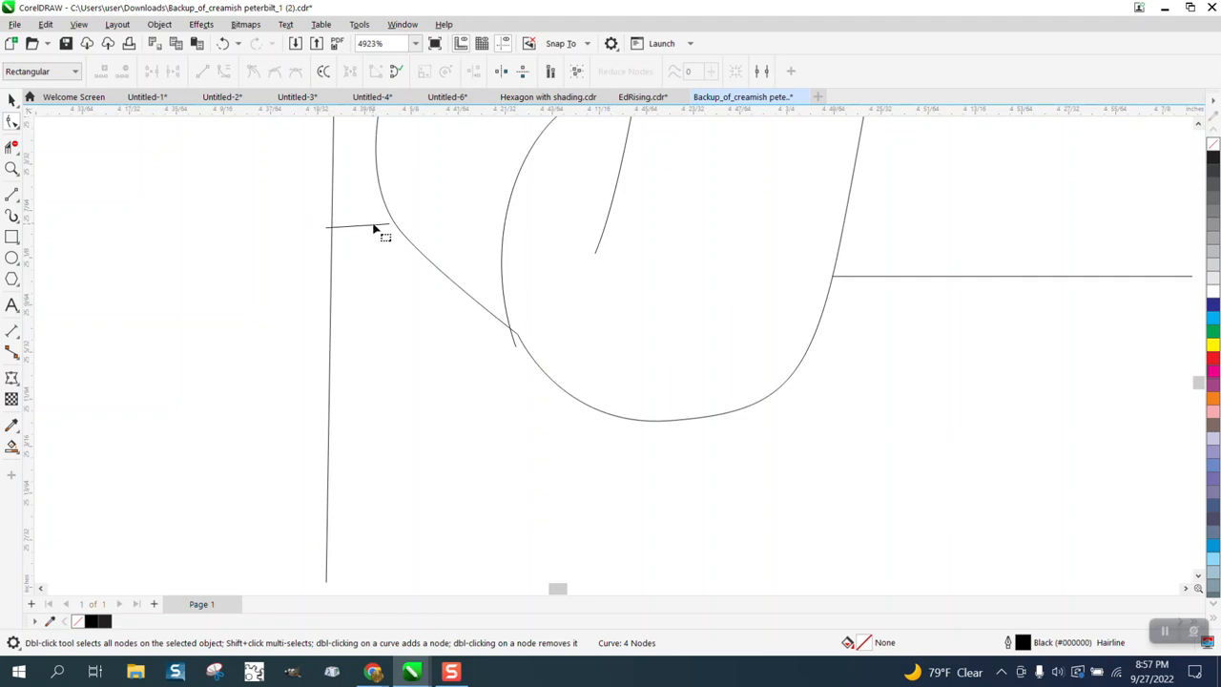
click(397, 227)
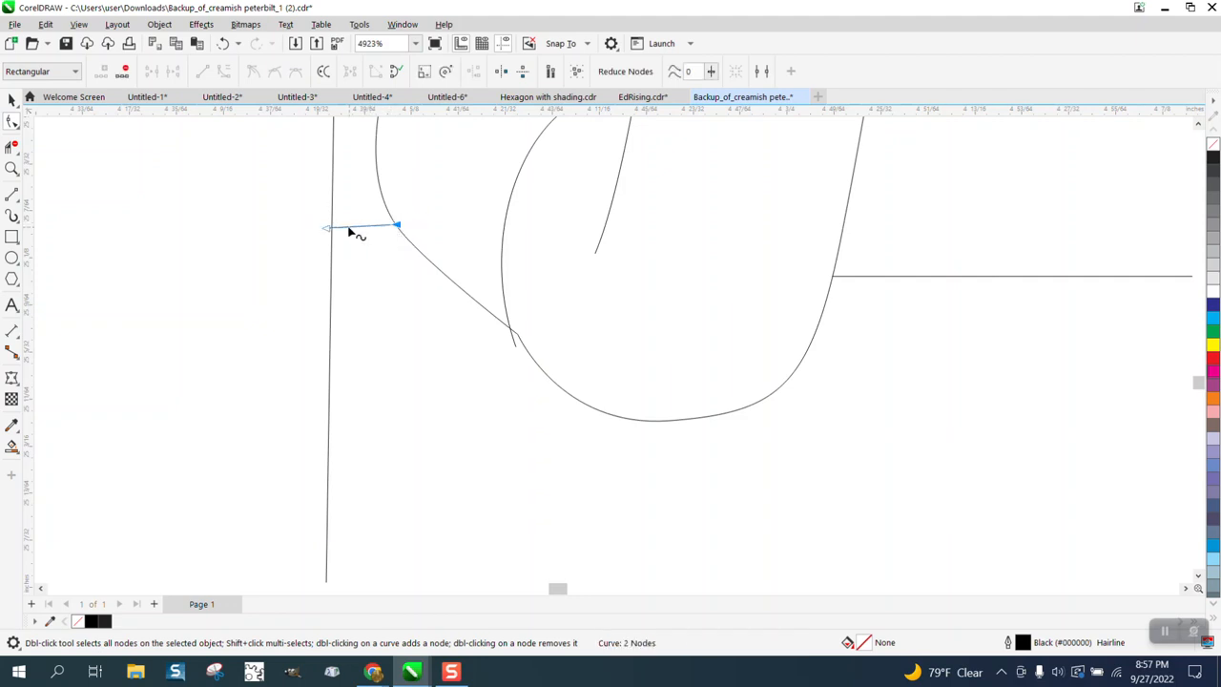
drag(327, 230, 333, 228)
Step: Move the lower end node of the exhaust elbow's inner arc onto the elbow's outer outline
click(12, 146)
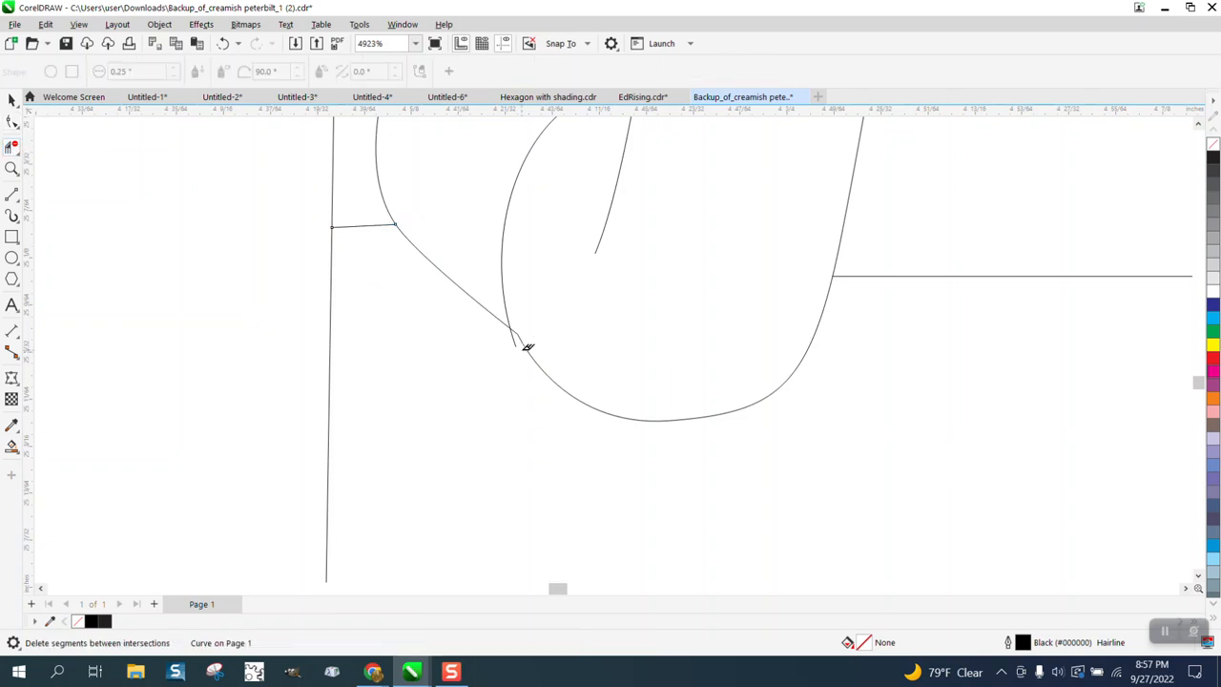
click(12, 120)
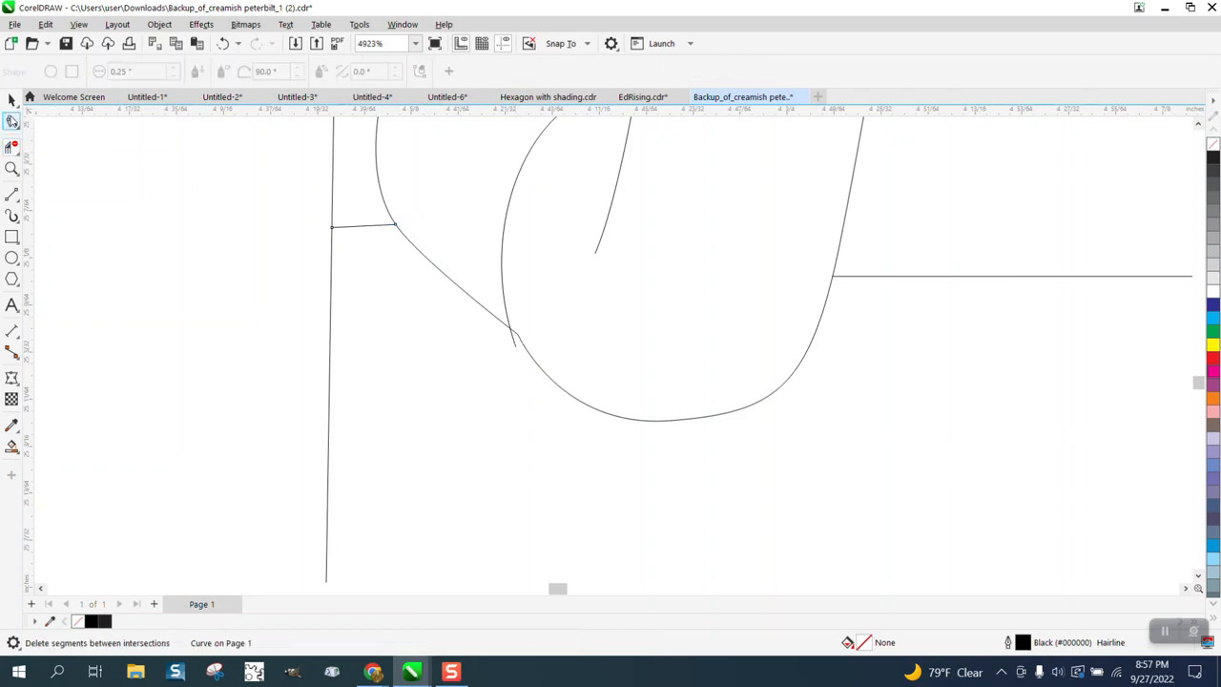
click(517, 346)
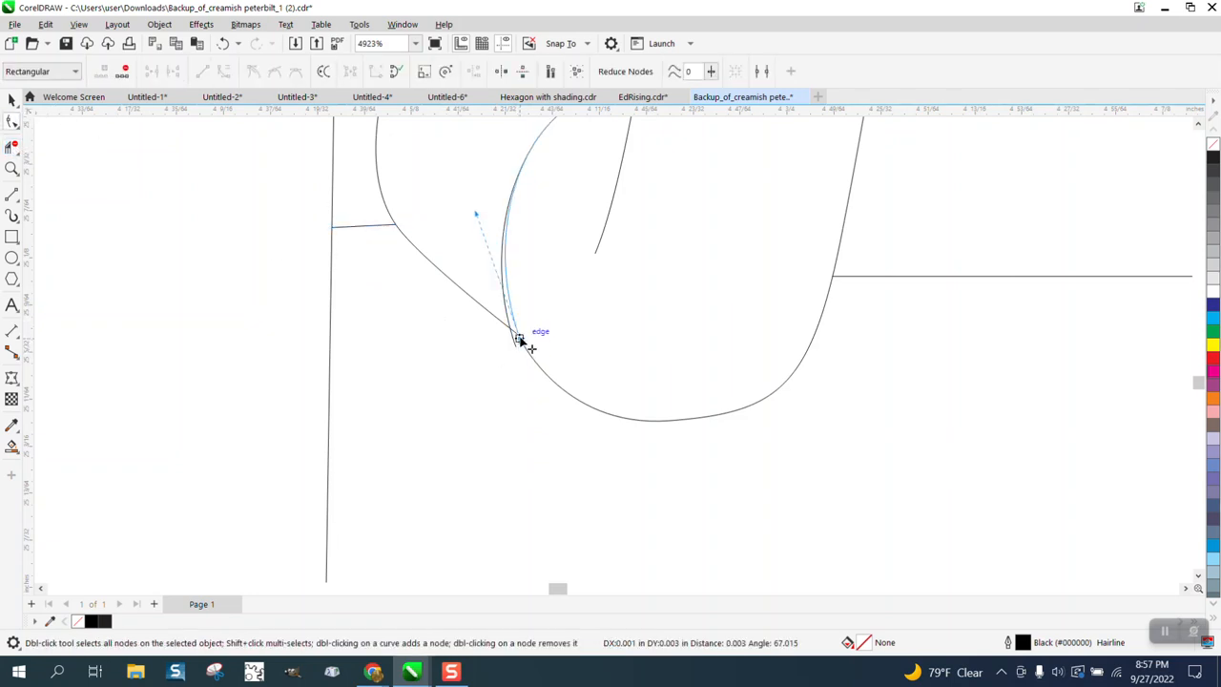
scroll(593, 357, down, 2)
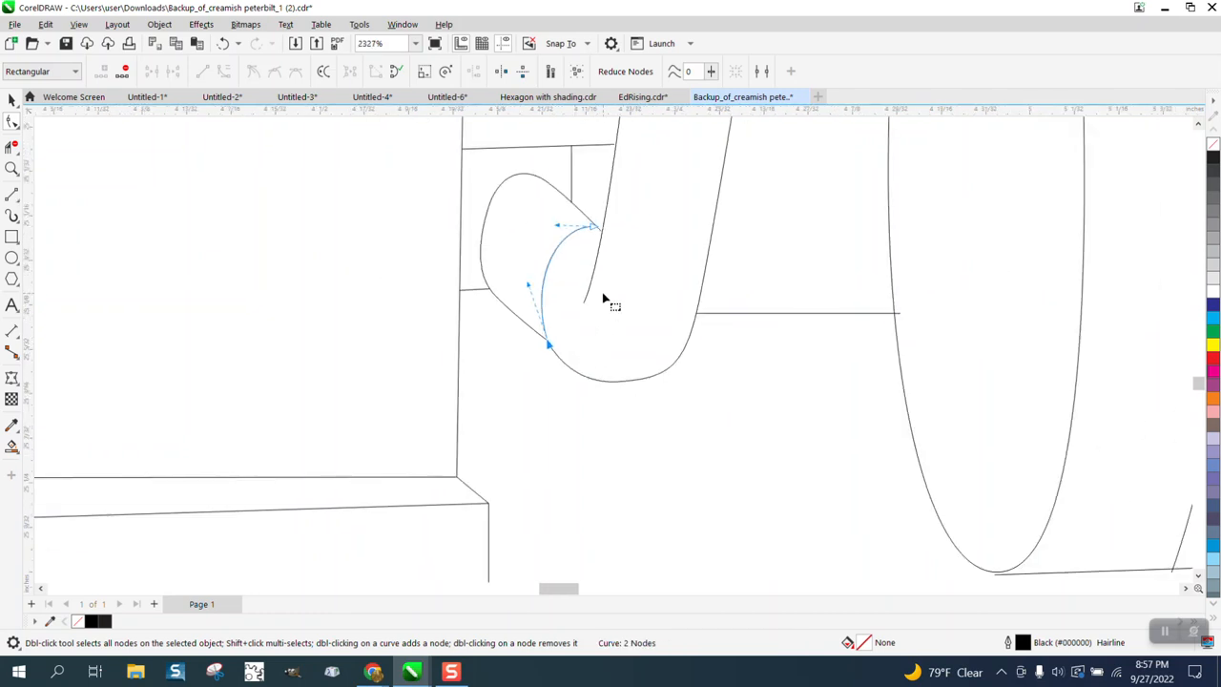
Step: Join the upper end of the elbow's inner arc and the adjacent diagonal line at one point on the exhaust pipe's edge
click(12, 168)
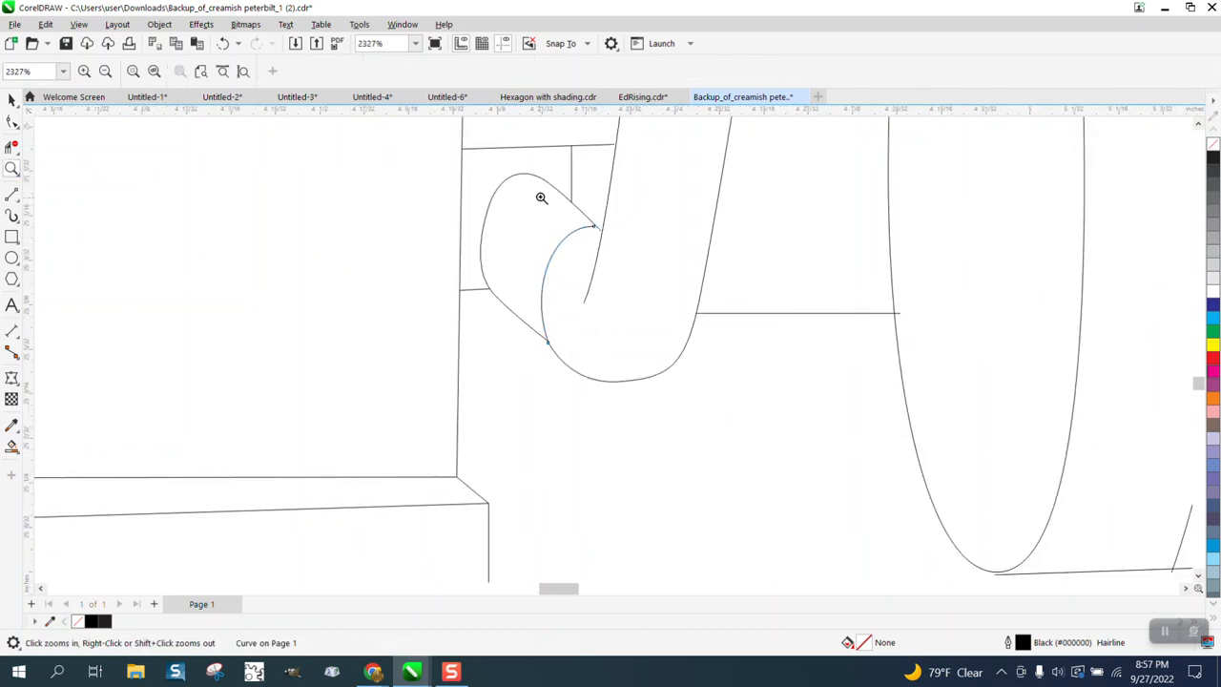
scroll(672, 289, up, 4)
scroll(645, 290, down, 1)
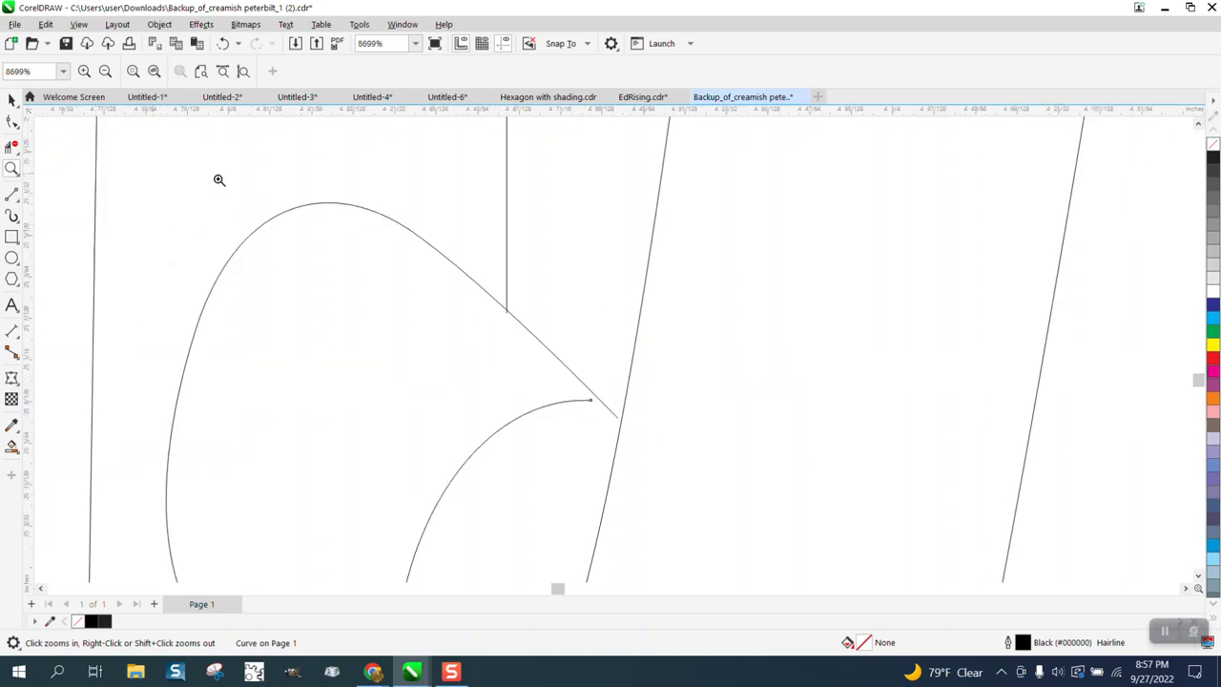
drag(757, 526, 758, 527)
click(11, 121)
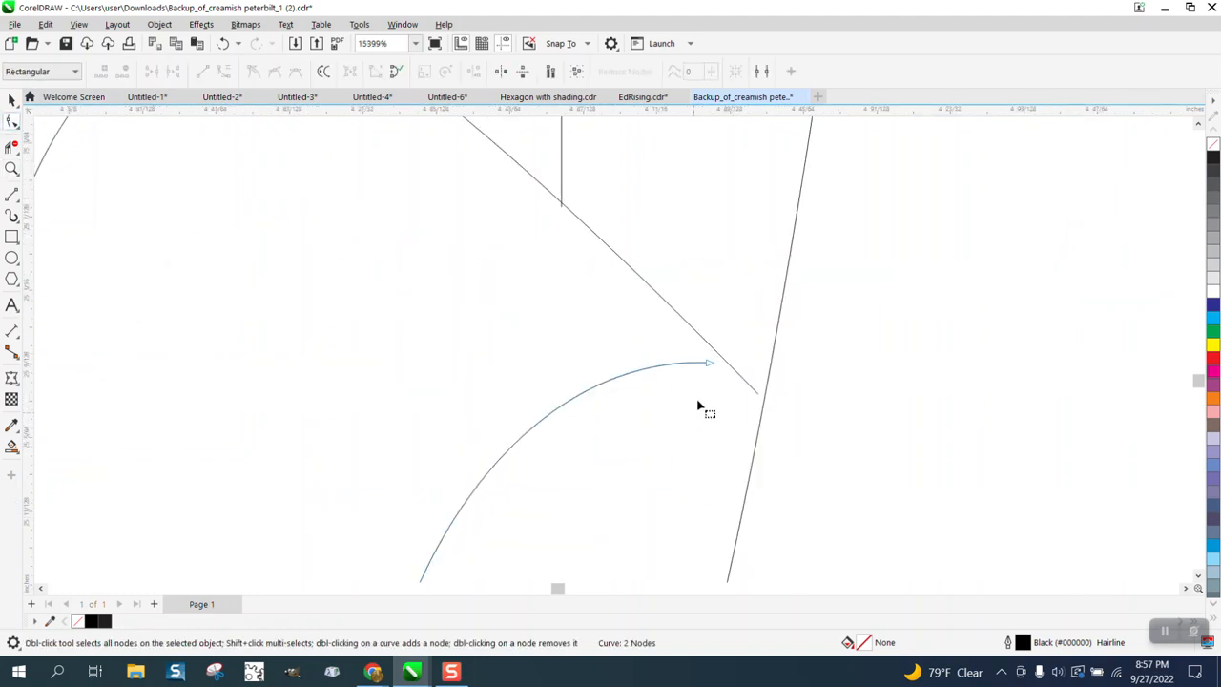
drag(711, 370, 763, 404)
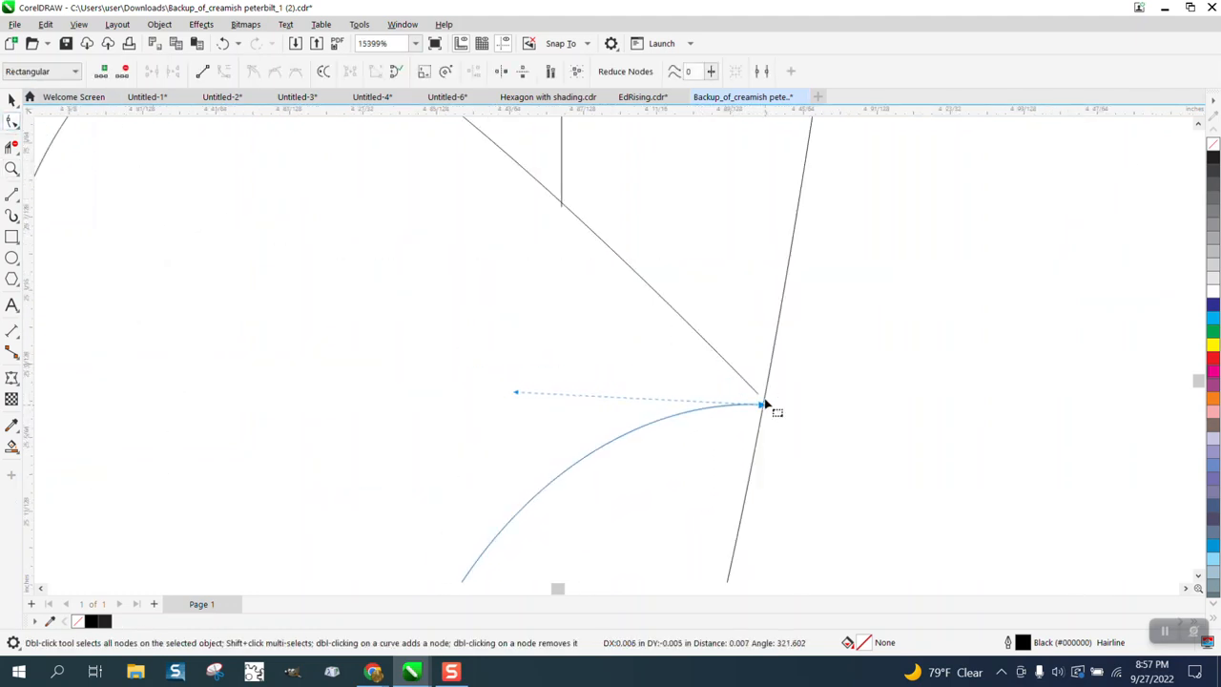
click(762, 402)
Step: Extend the short vertical line above the elbow across the elbow's outline, and delete the overhang with Virtual Segment Delete
click(562, 199)
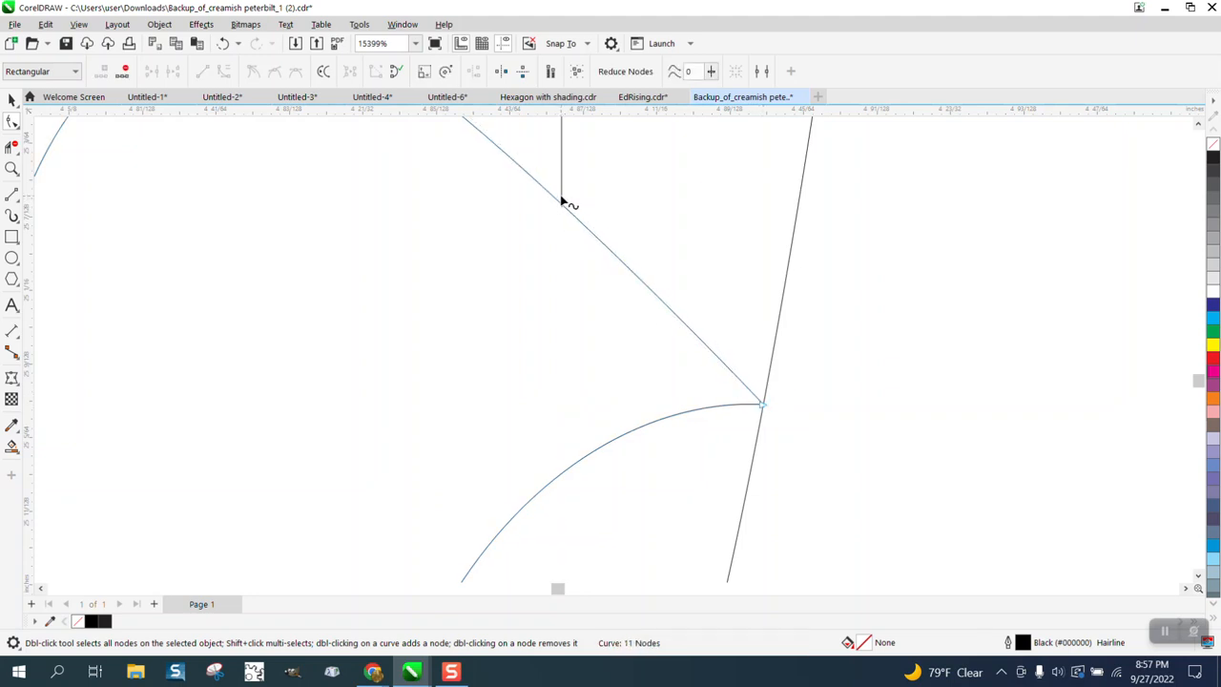
drag(562, 207, 557, 224)
click(11, 149)
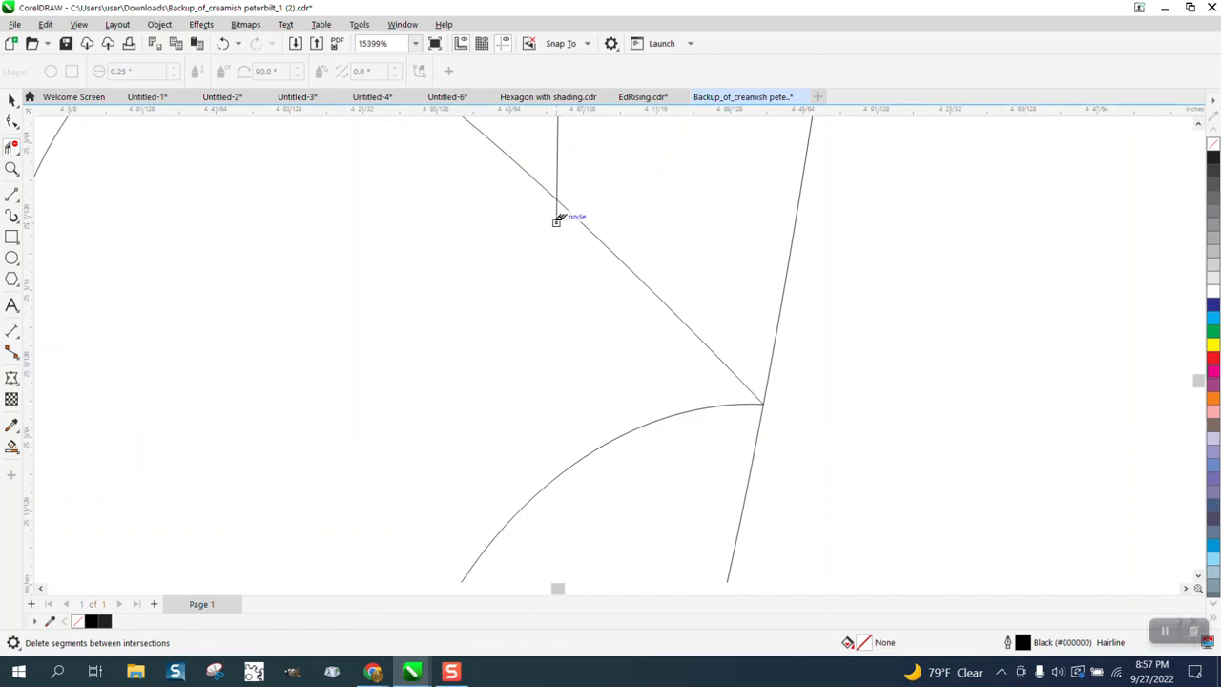
scroll(575, 235, down, 3)
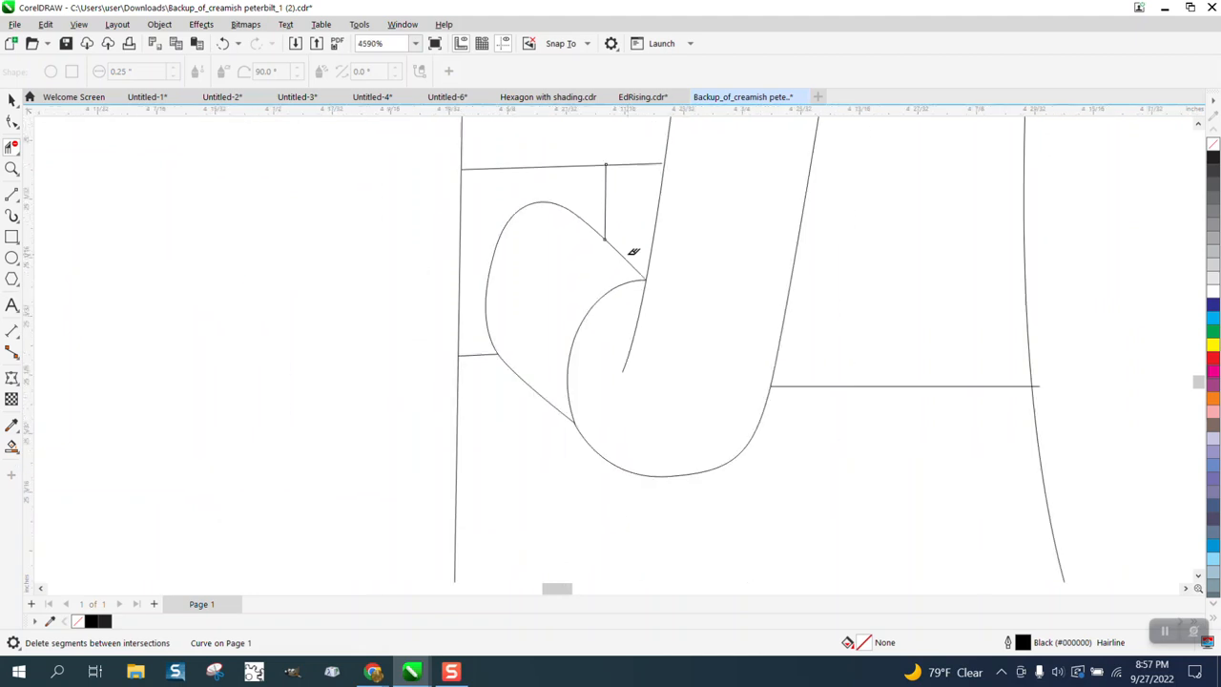
Step: Set the outline width of the whole truck drawing to 1.0 pt
scroll(634, 251, down, 7)
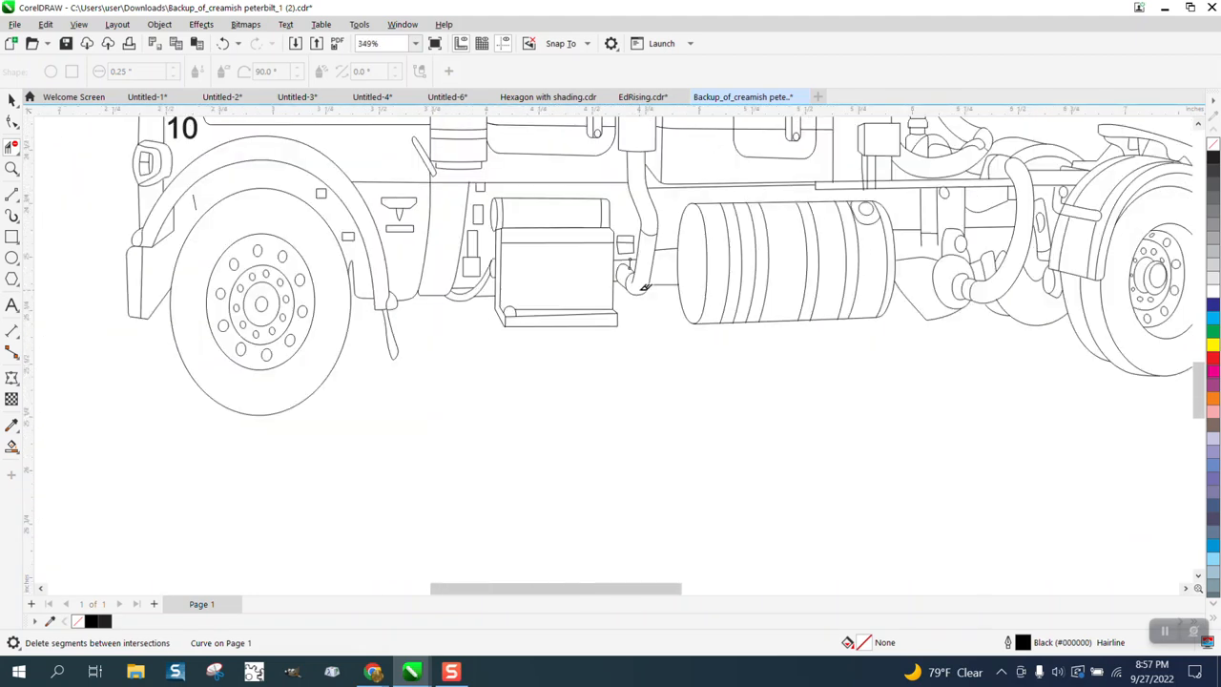
scroll(643, 294, down, 1)
click(12, 99)
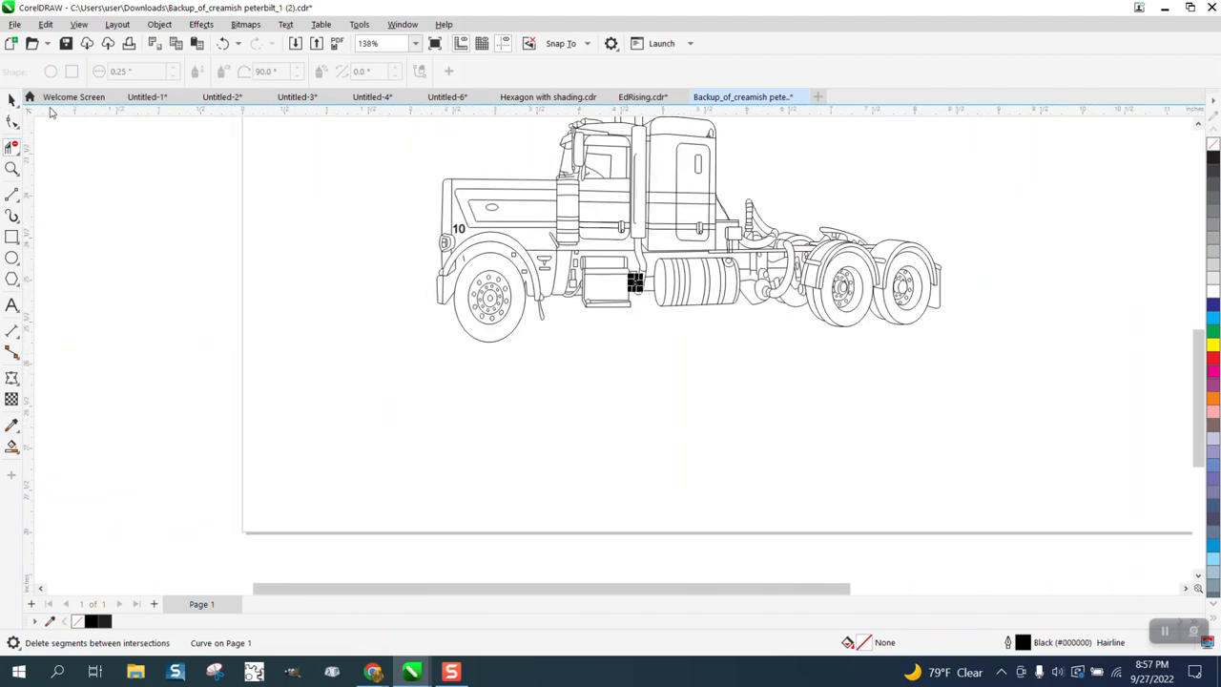
scroll(507, 206, down, 6)
drag(455, 132, 753, 286)
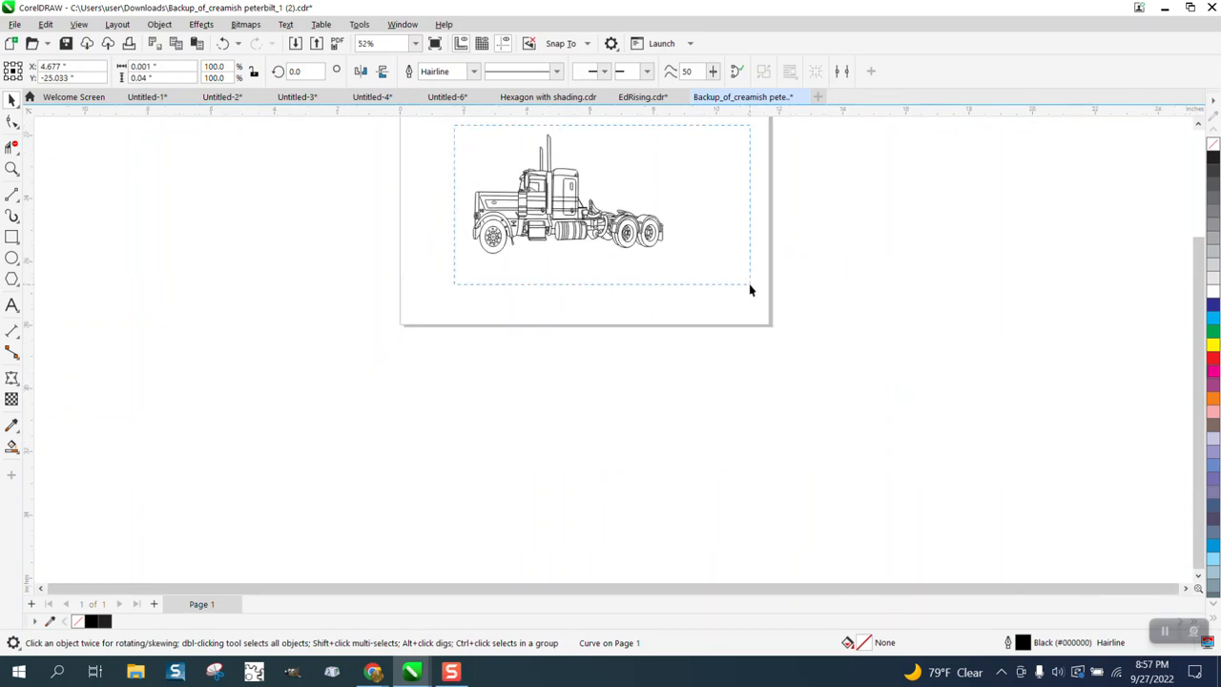
click(656, 72)
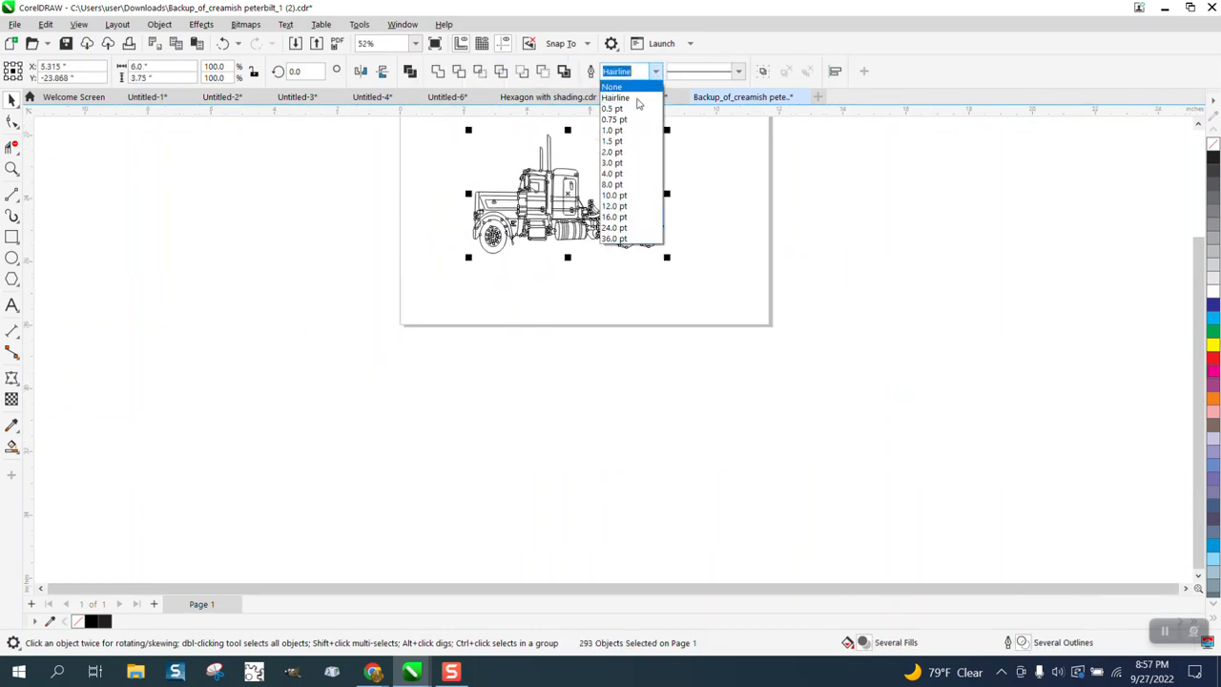
click(613, 131)
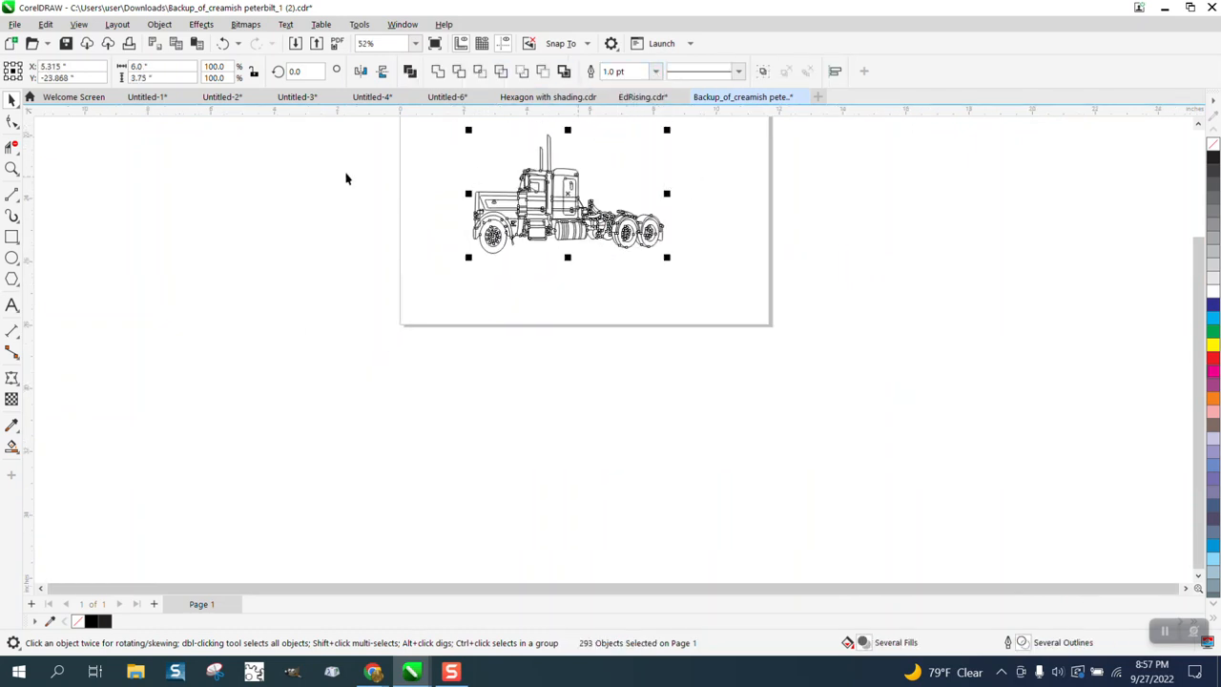
Step: Examine the outline thickness on the rear of the sleeper and the hoses behind it, and on the whole truck
click(11, 169)
drag(486, 174, 760, 278)
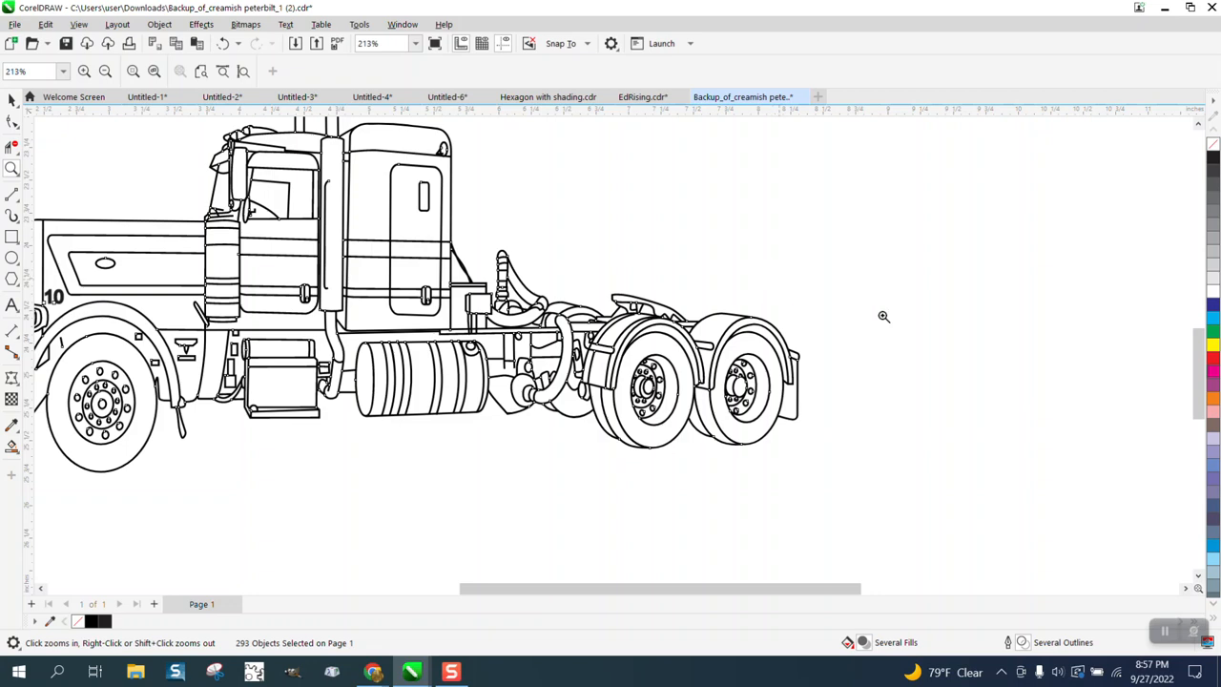
drag(437, 243, 518, 300)
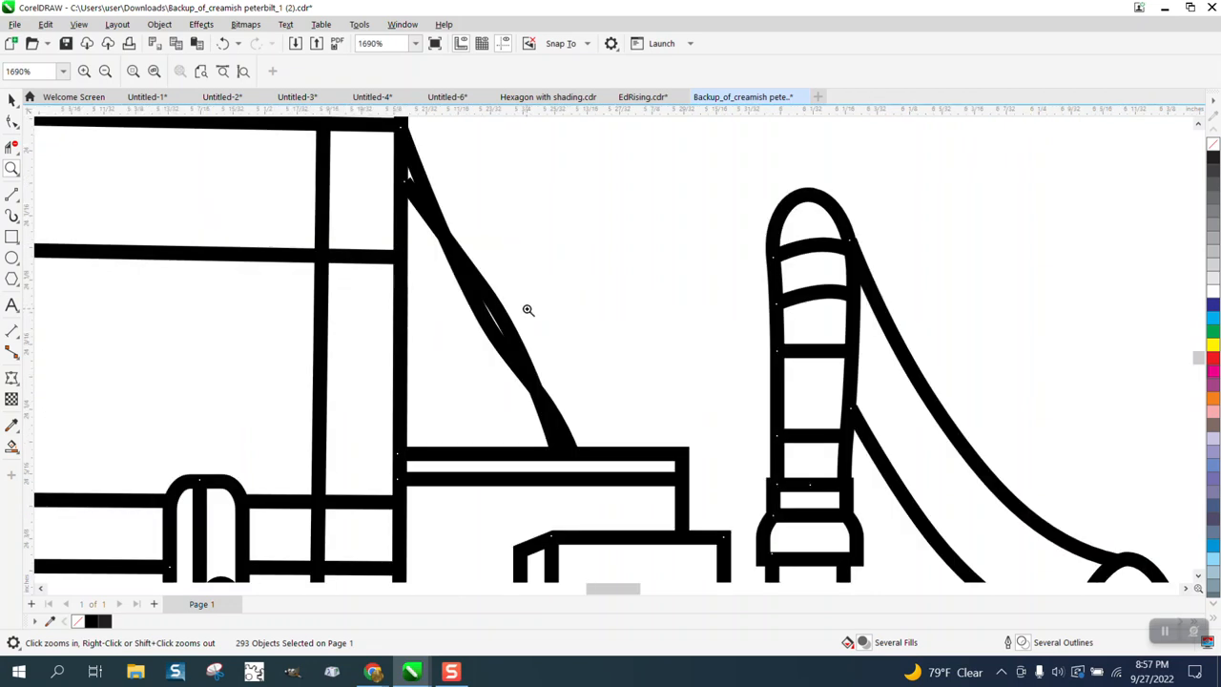
scroll(527, 308, down, 2)
scroll(521, 298, down, 1)
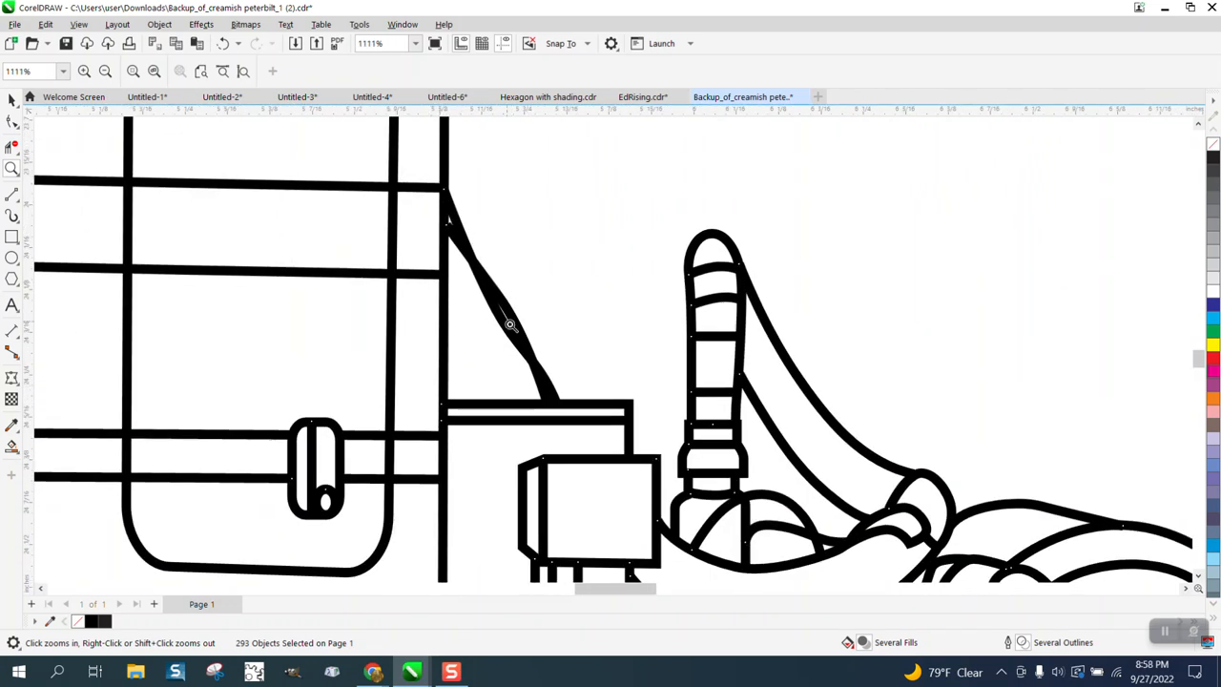
scroll(567, 344, down, 10)
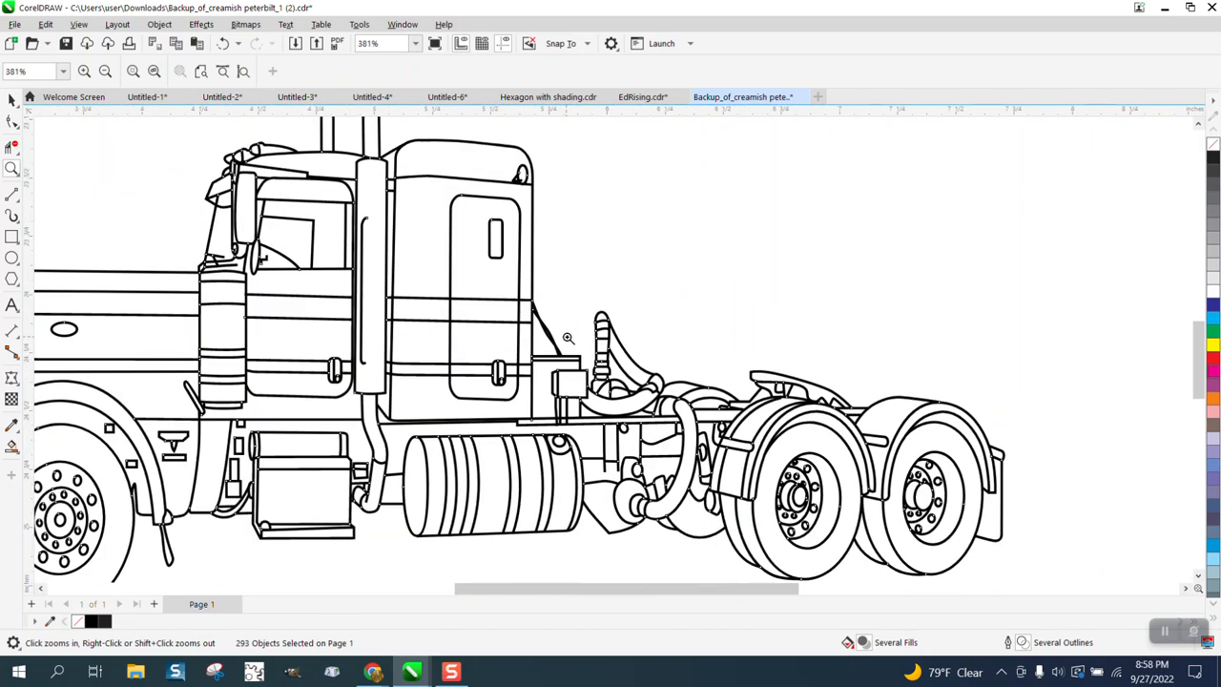
scroll(648, 340, down, 3)
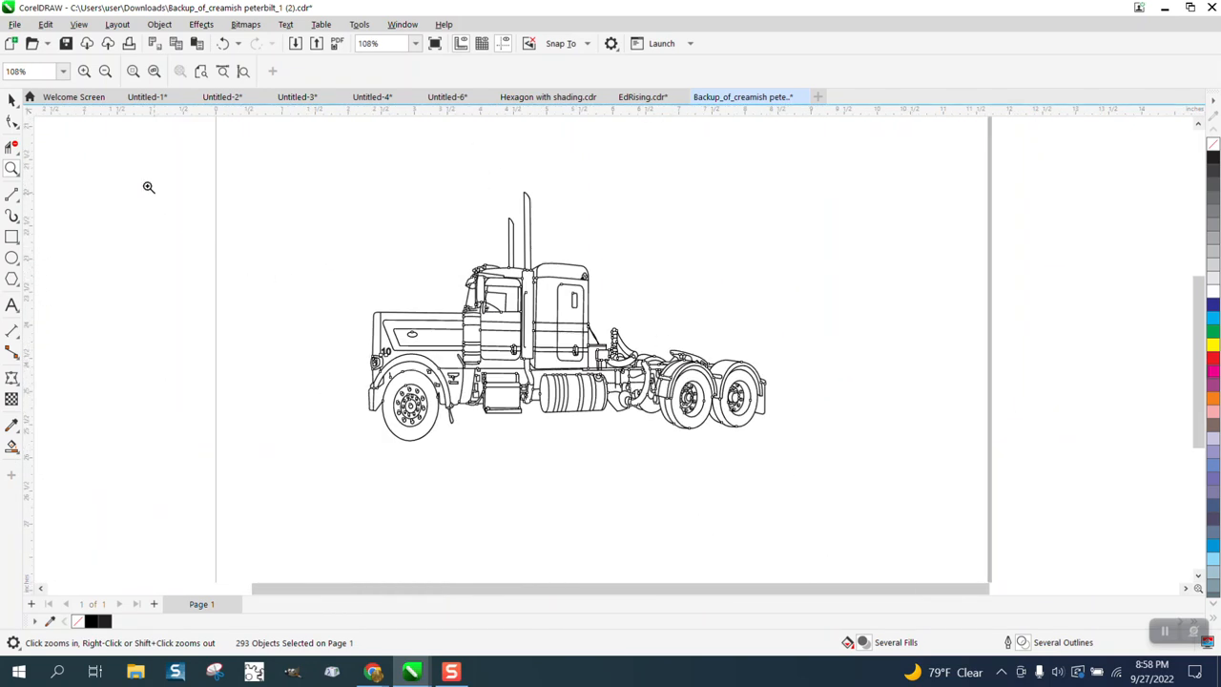
Step: Group all the truck drawing's objects and centre the group horizontally on the page
click(12, 99)
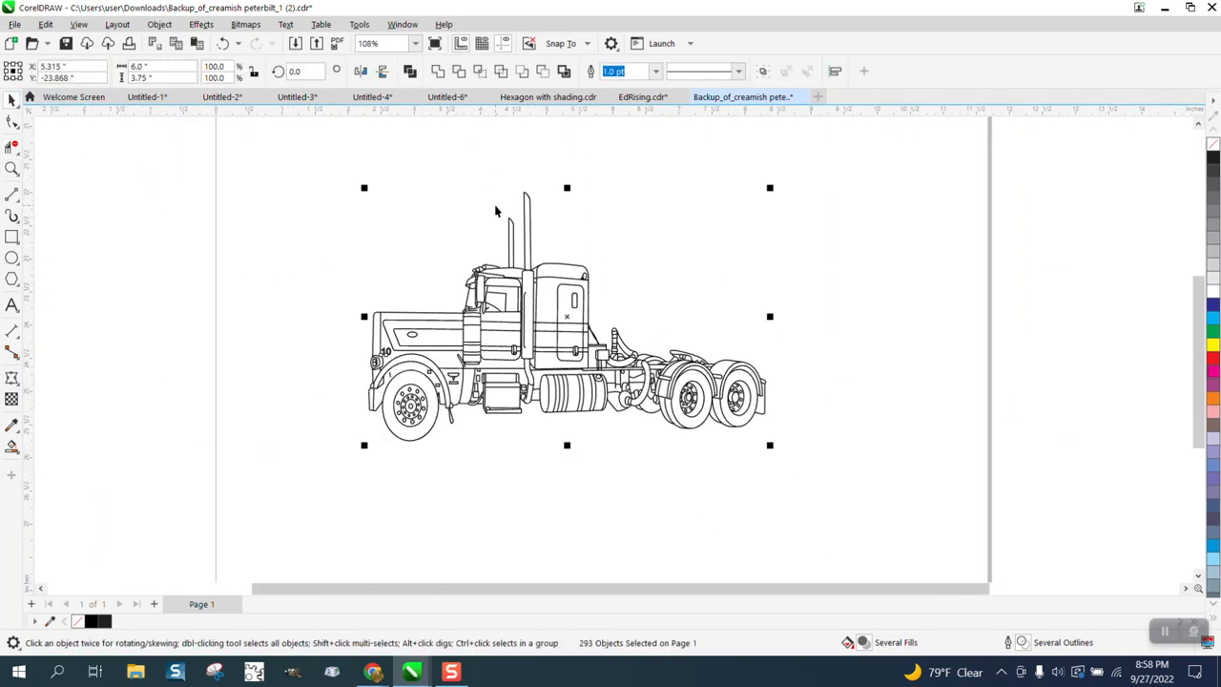
drag(317, 160, 922, 528)
key(ctrl+g)
key(c)
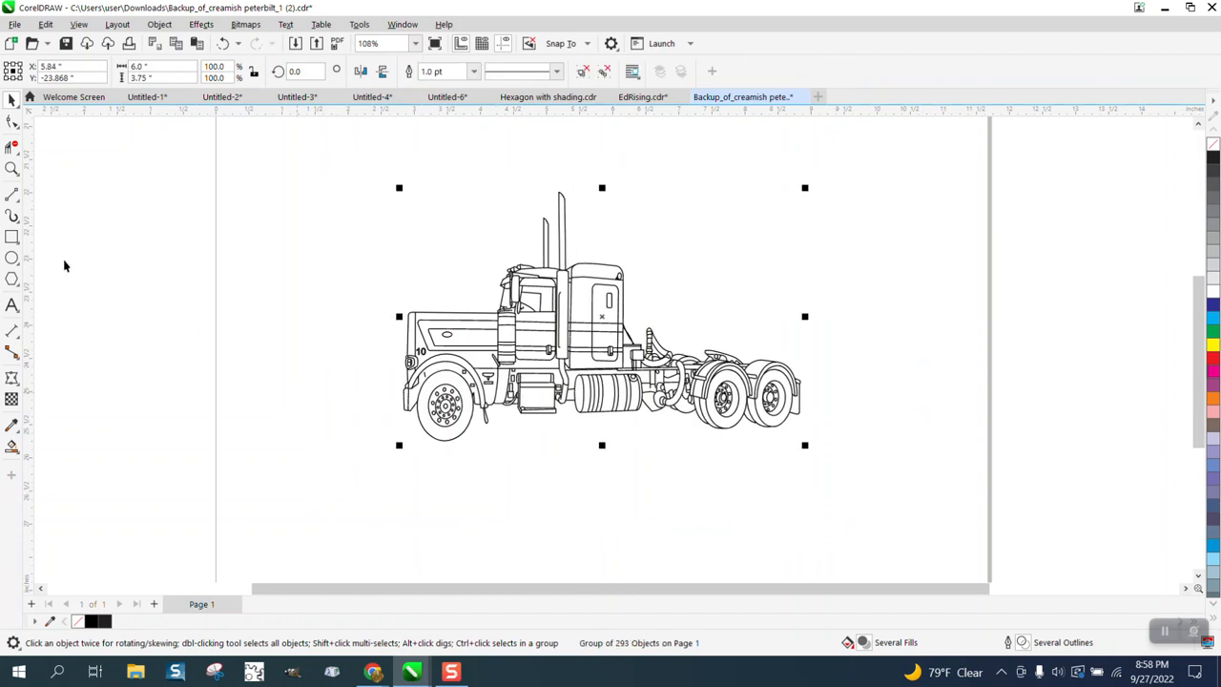
Step: Draw an ellipse about 5.7 inches wide over the truck and stretch it to about 4.4 inches high
click(11, 258)
drag(792, 254, 407, 395)
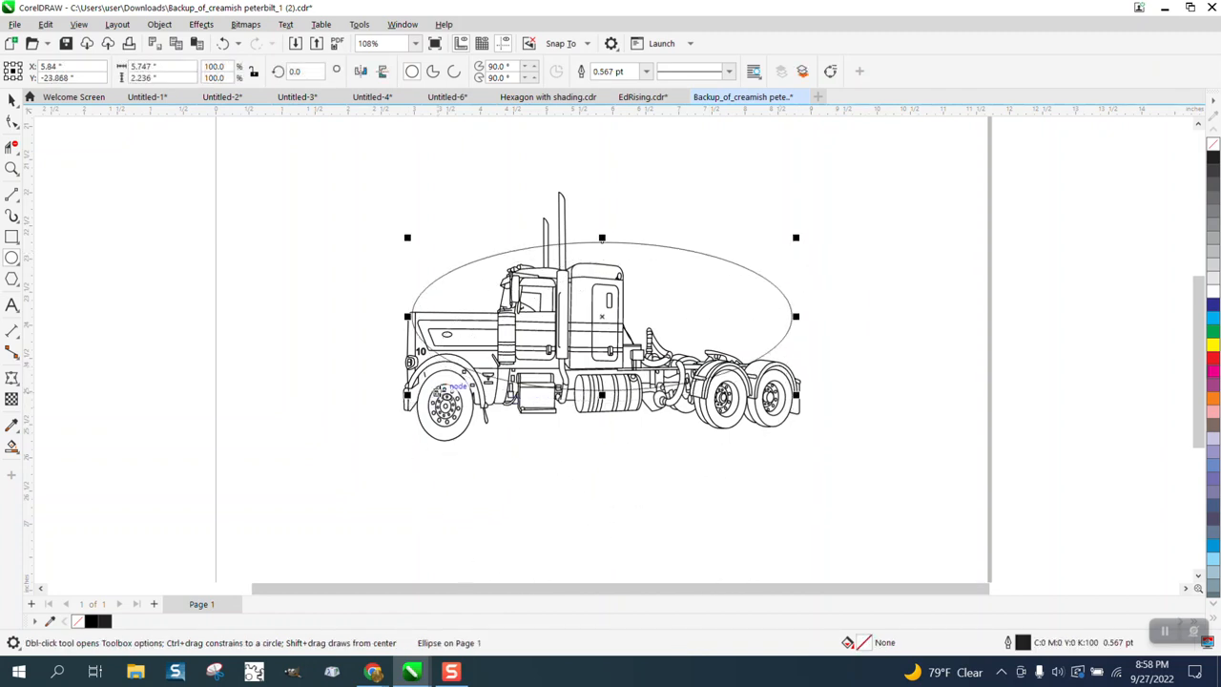
drag(602, 394, 601, 472)
drag(602, 235, 602, 170)
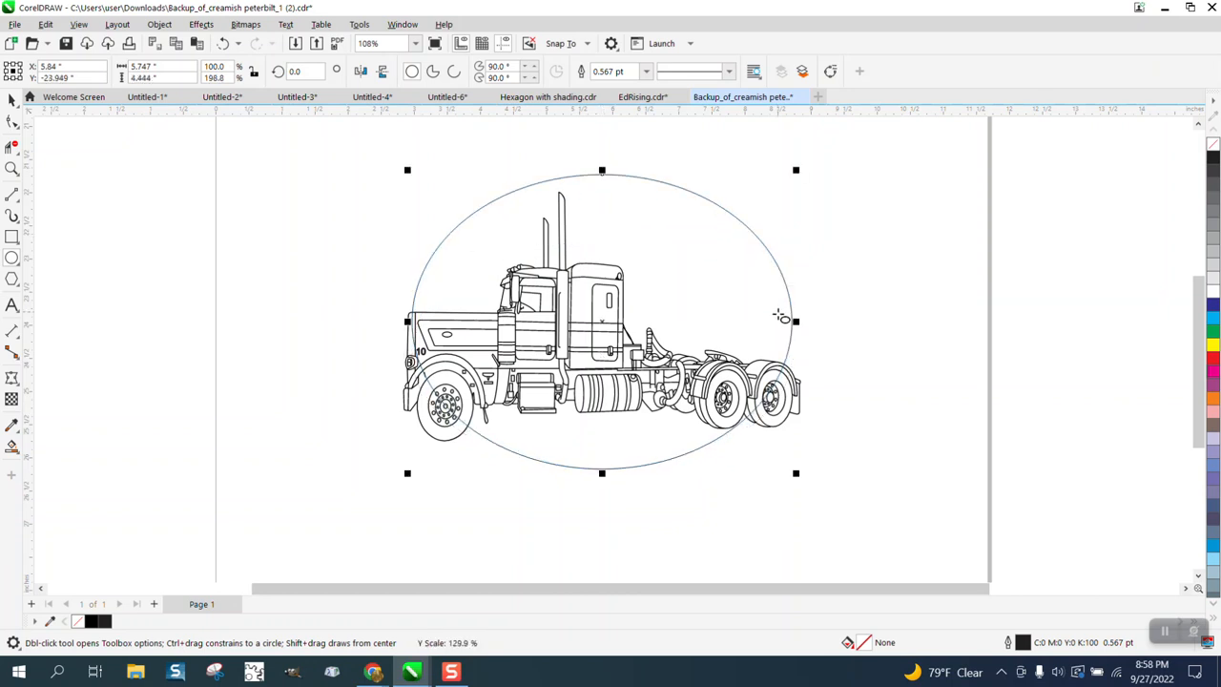
Step: Widen the ellipse to about 6.9 inches and centre it on the page
drag(792, 322, 889, 331)
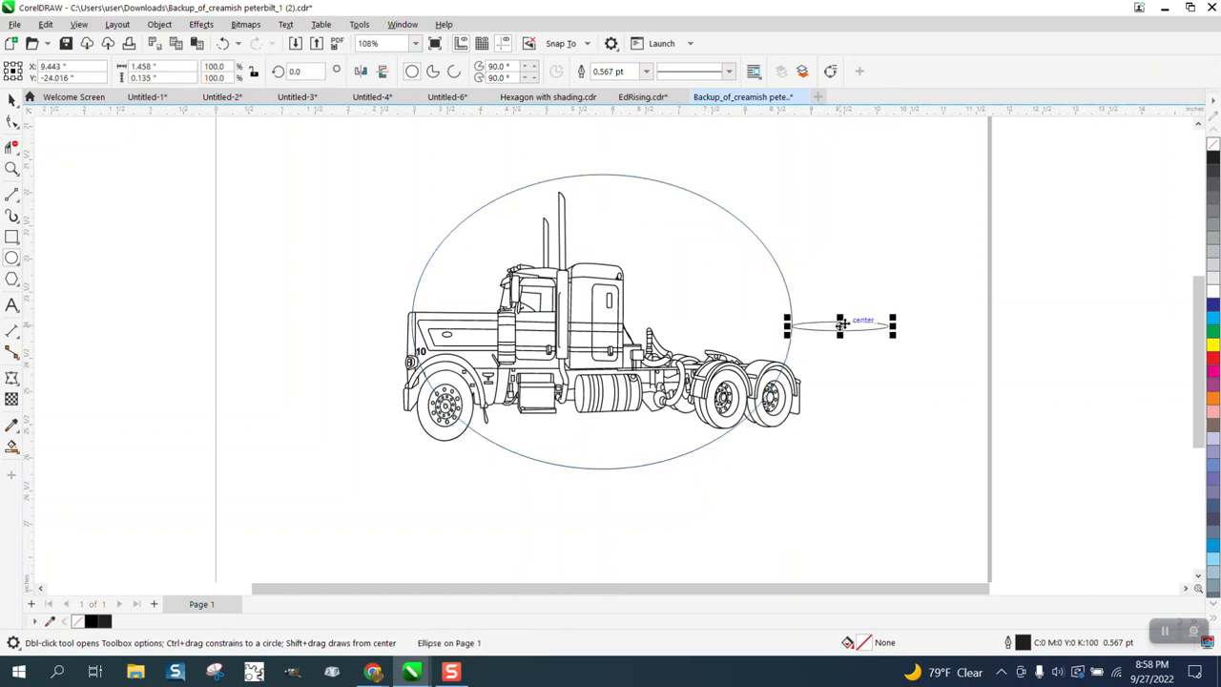
key(Delete)
click(12, 101)
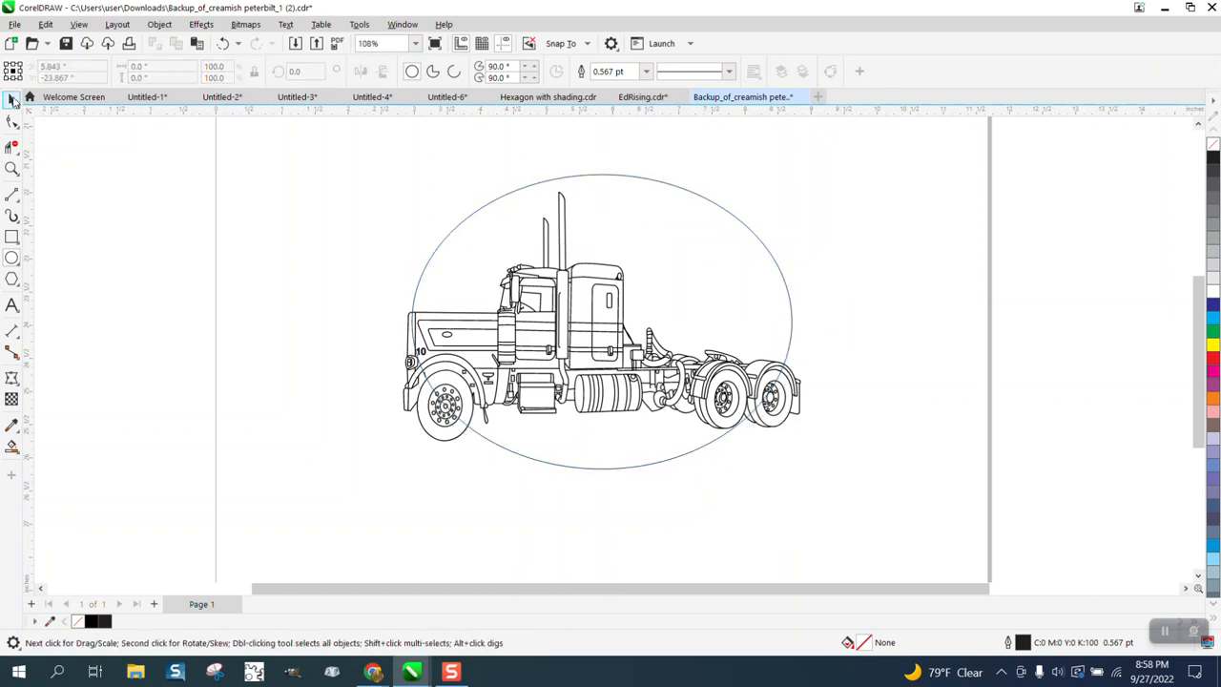
click(789, 308)
drag(798, 321, 874, 336)
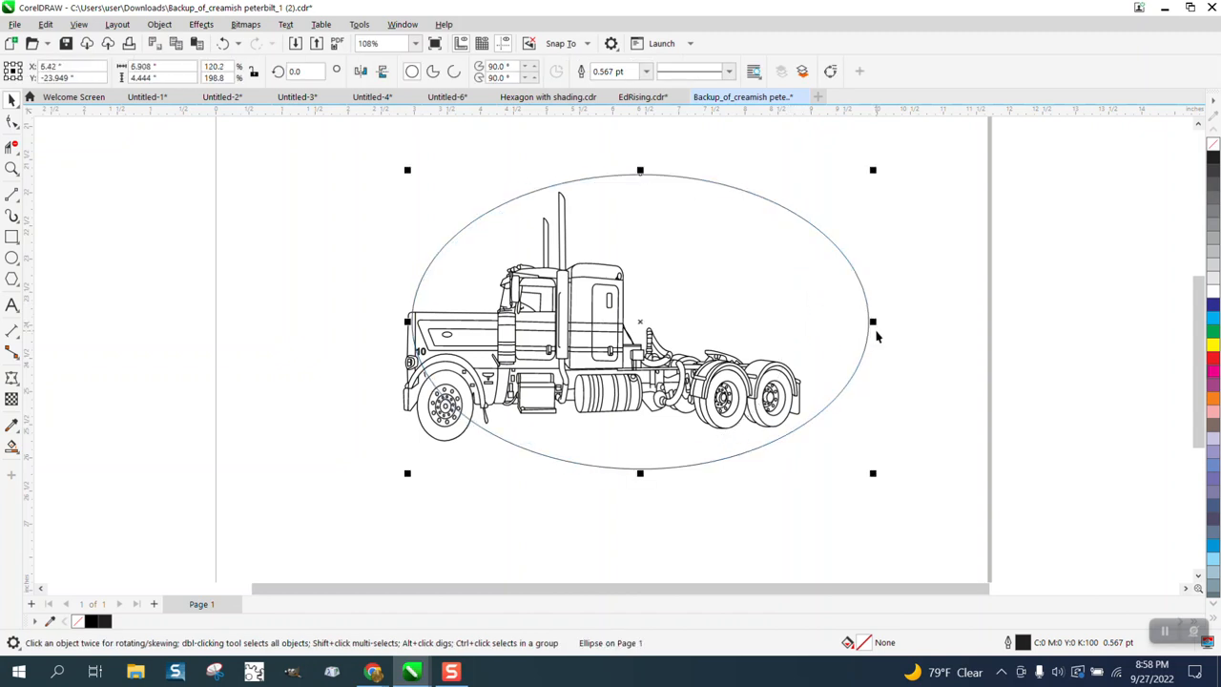
key(p)
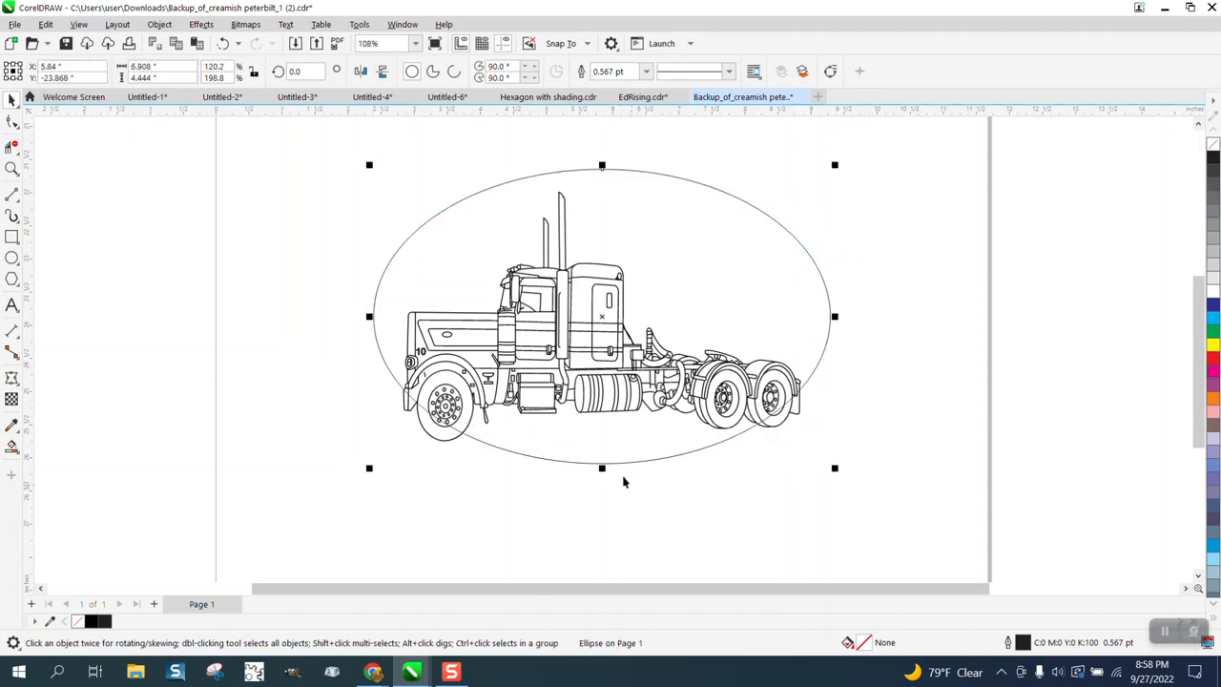
Step: Stretch the ellipse downward to about 5 inches high and shift it slightly down so that it surrounds the truck
drag(602, 469, 602, 507)
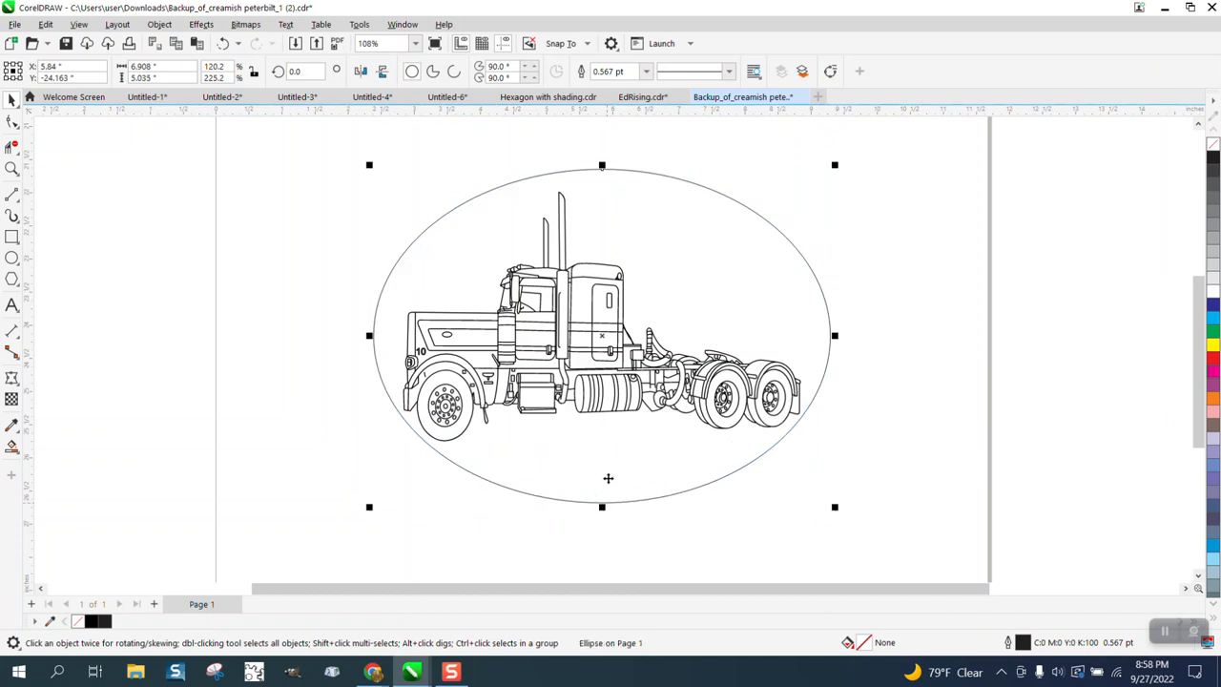
click(601, 526)
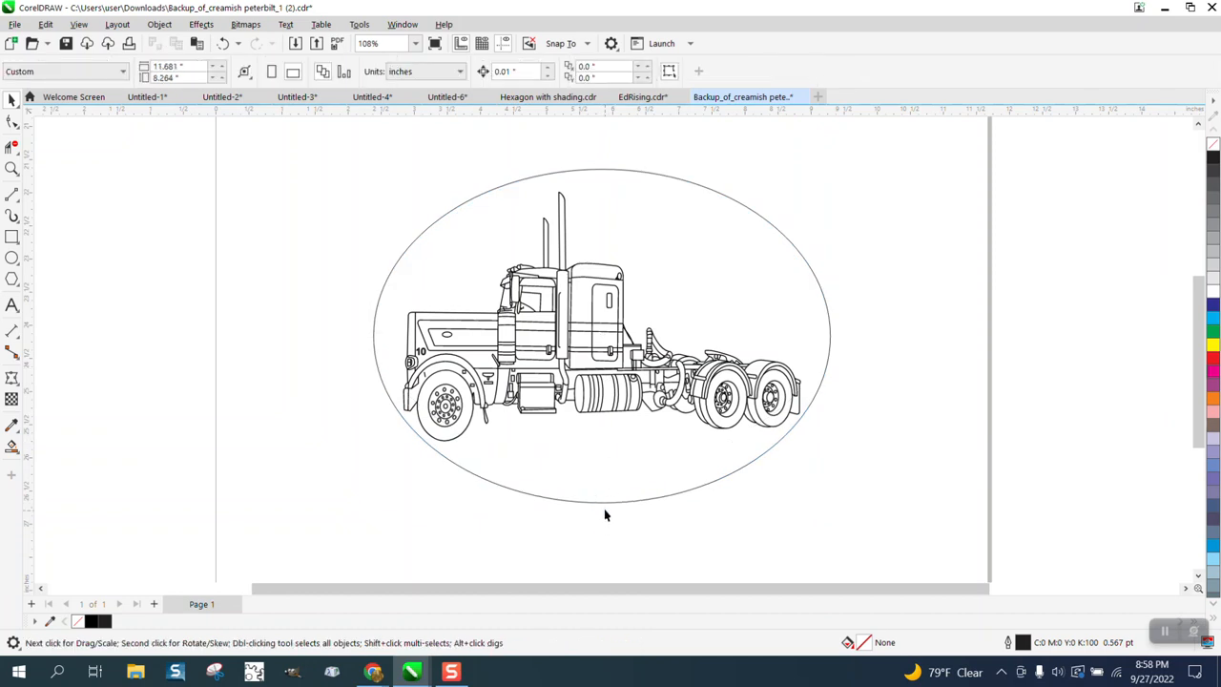
drag(690, 185, 690, 200)
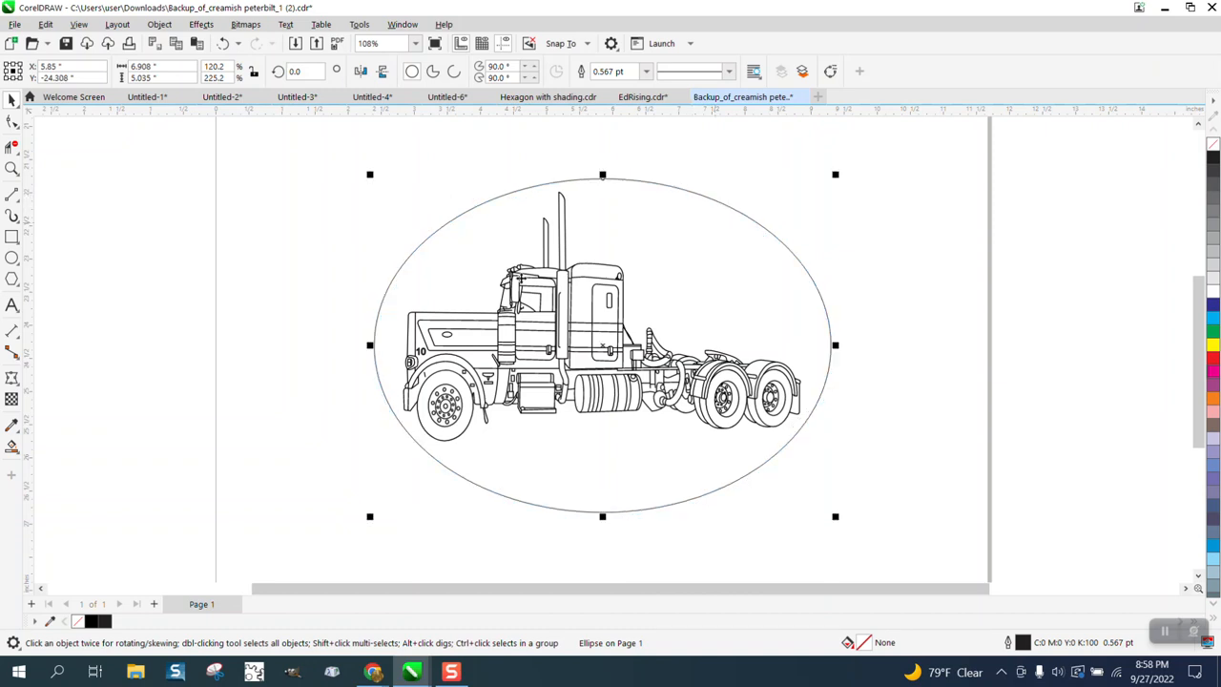
Step: Draw a rectangle 3.0 inches wide by 1.5 inches high and centre it across the ellipse's bottom edge
scroll(197, 250, down, 1)
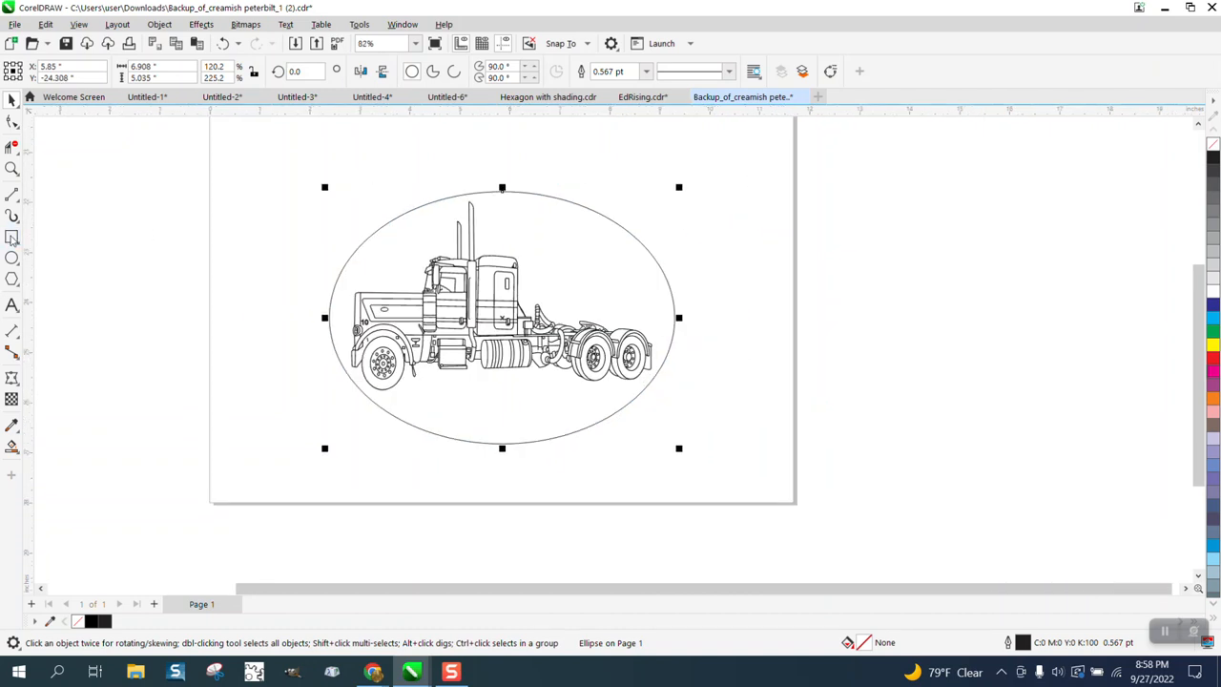
click(12, 237)
drag(223, 359, 302, 387)
drag(176, 68, 139, 74)
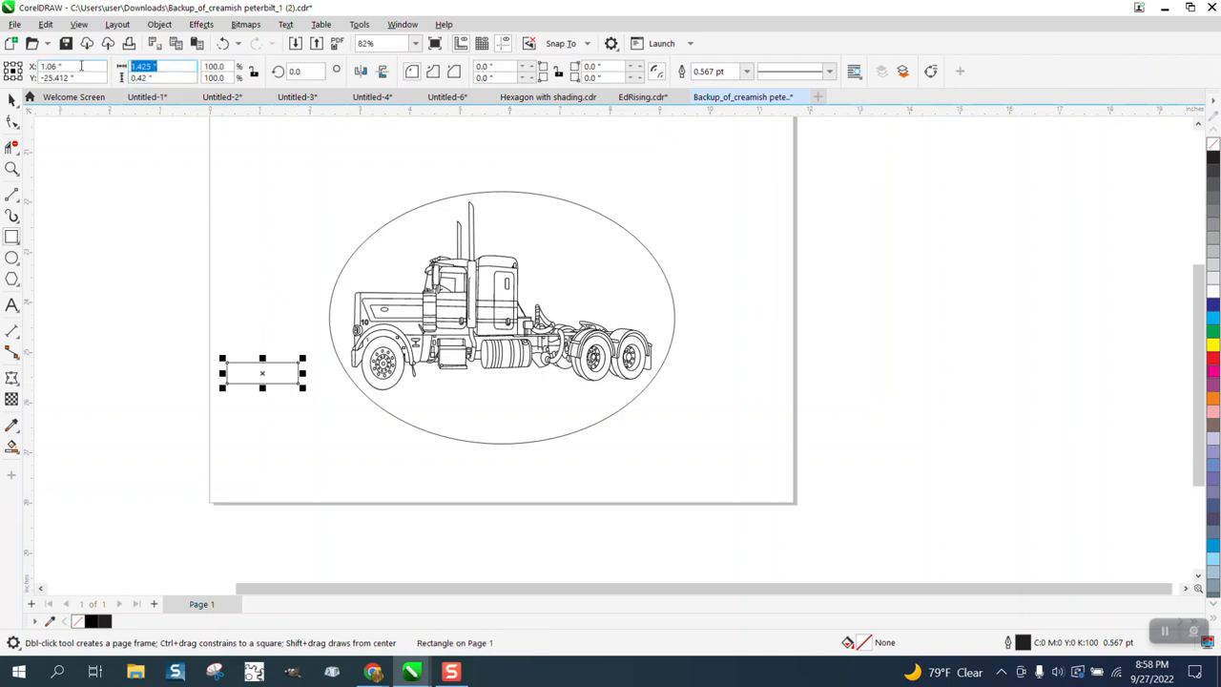
text(3)
key(Return)
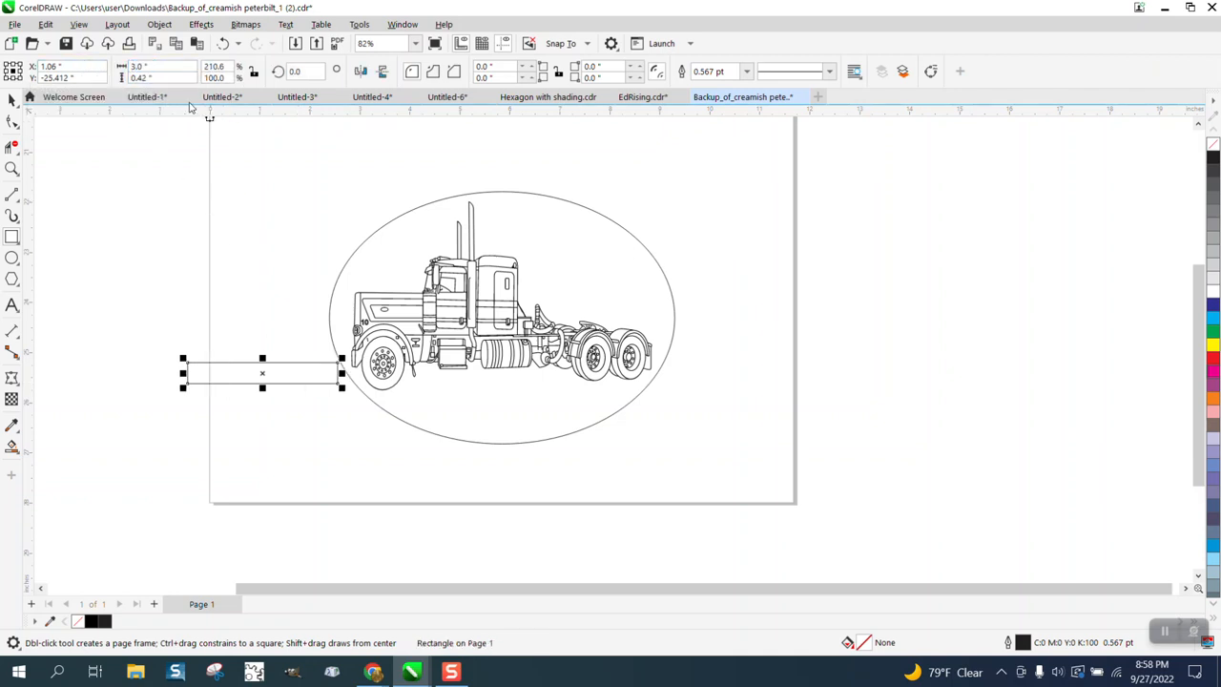
drag(180, 77, 118, 78)
text(1.5)
key(Return)
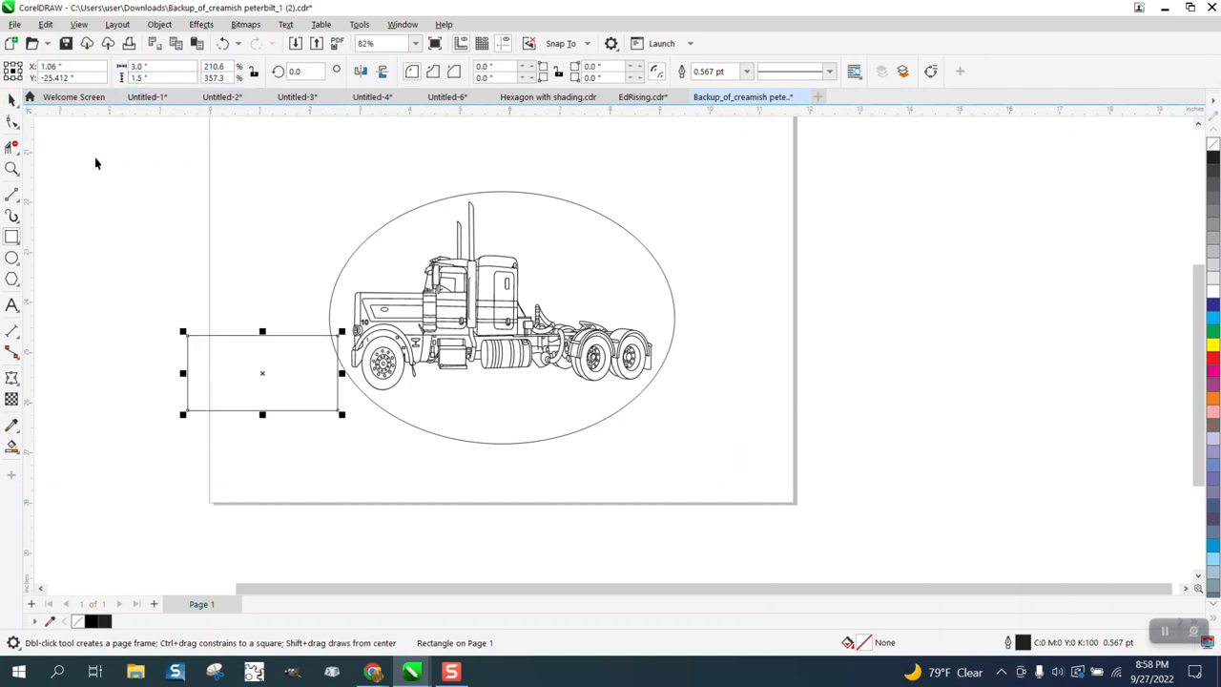
key(space)
drag(264, 372, 503, 449)
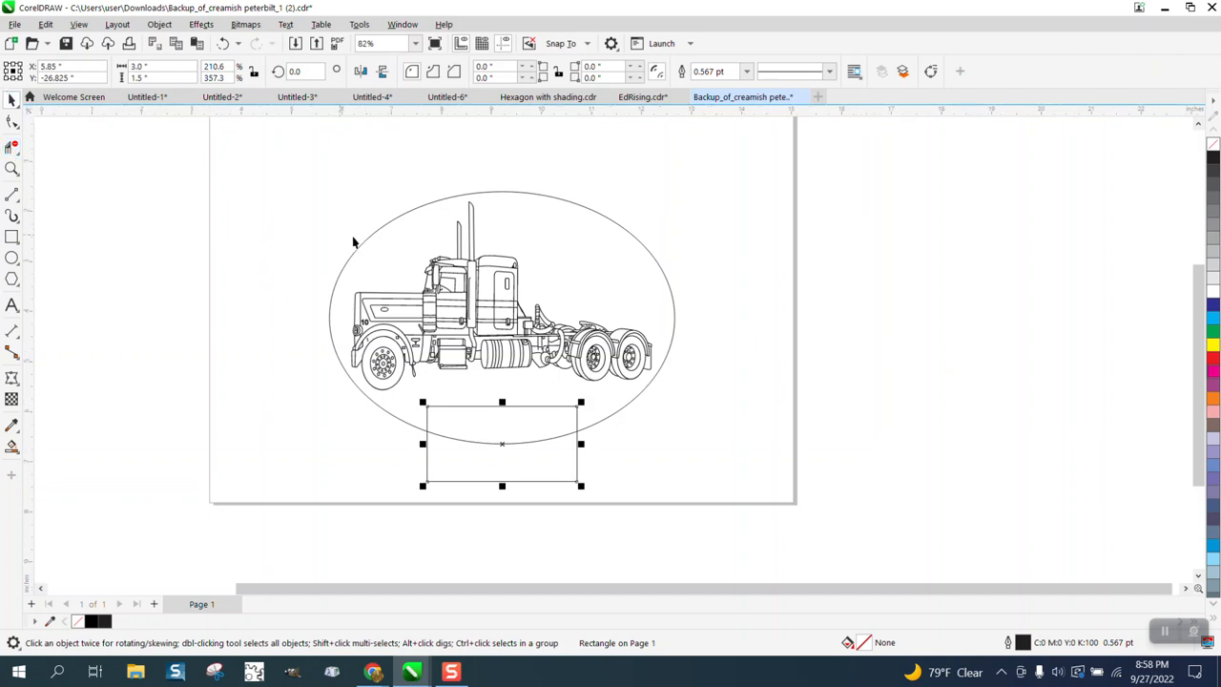
Step: Set the nudge distance to 5 inches and nudge the truck group 10 inches to the right, off the page
click(454, 277)
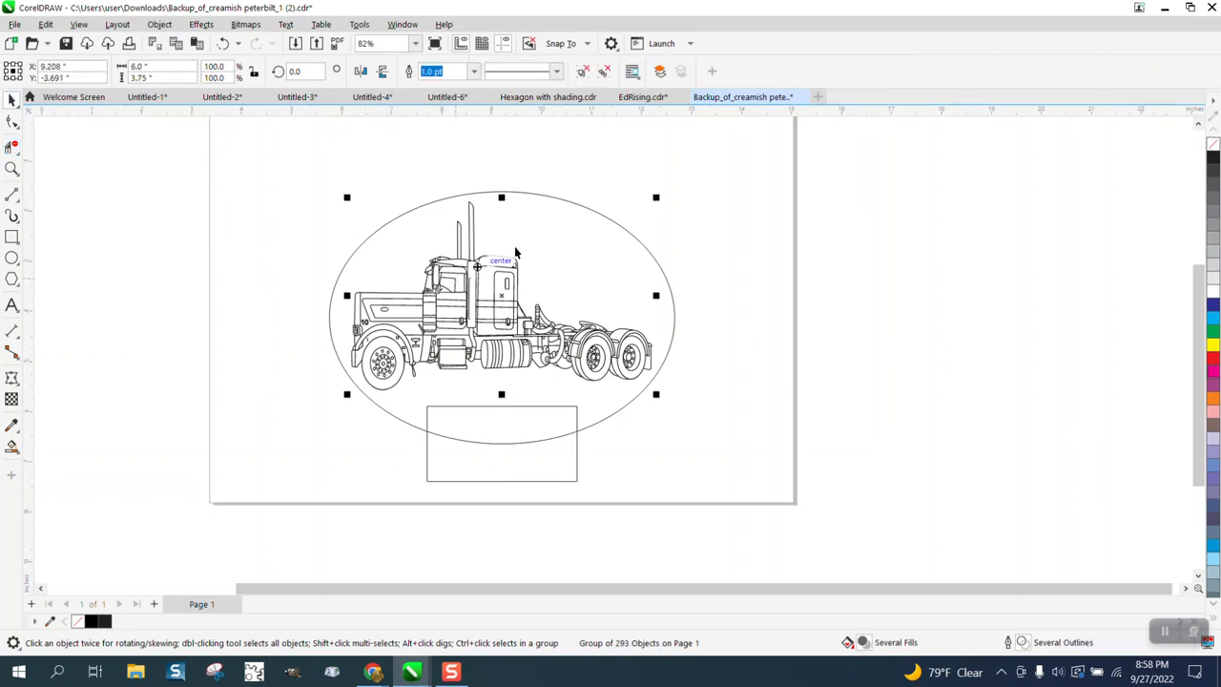
click(608, 151)
double_click(522, 75)
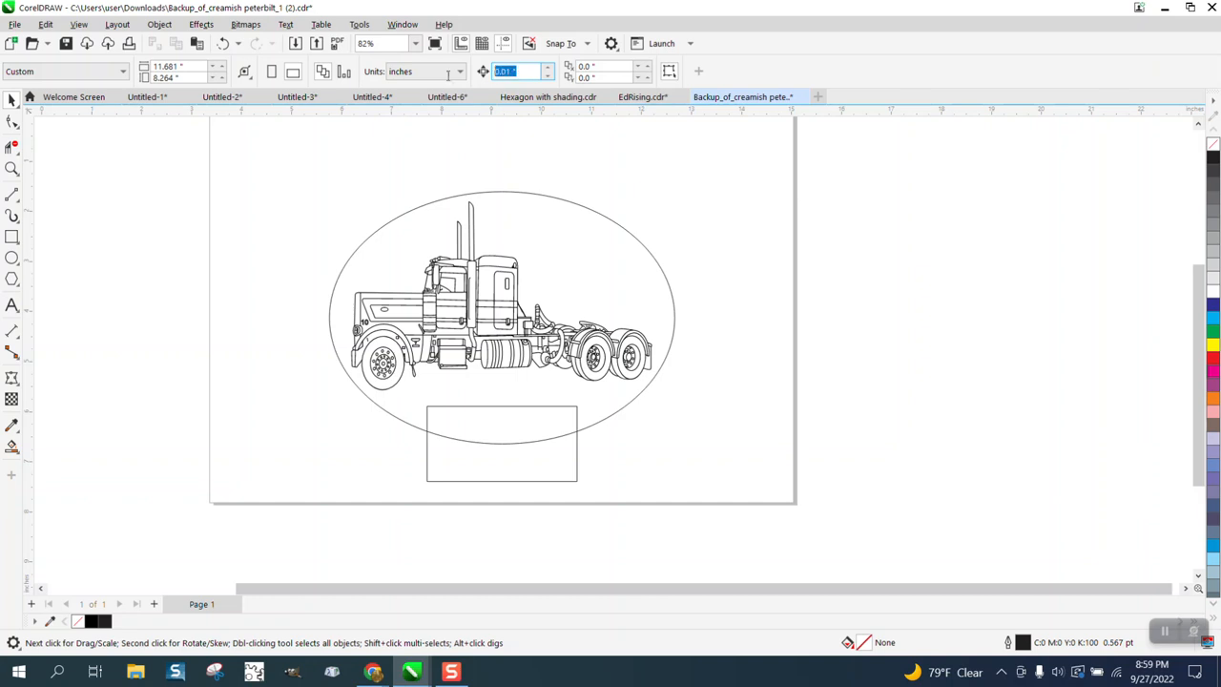
text(5)
click(477, 265)
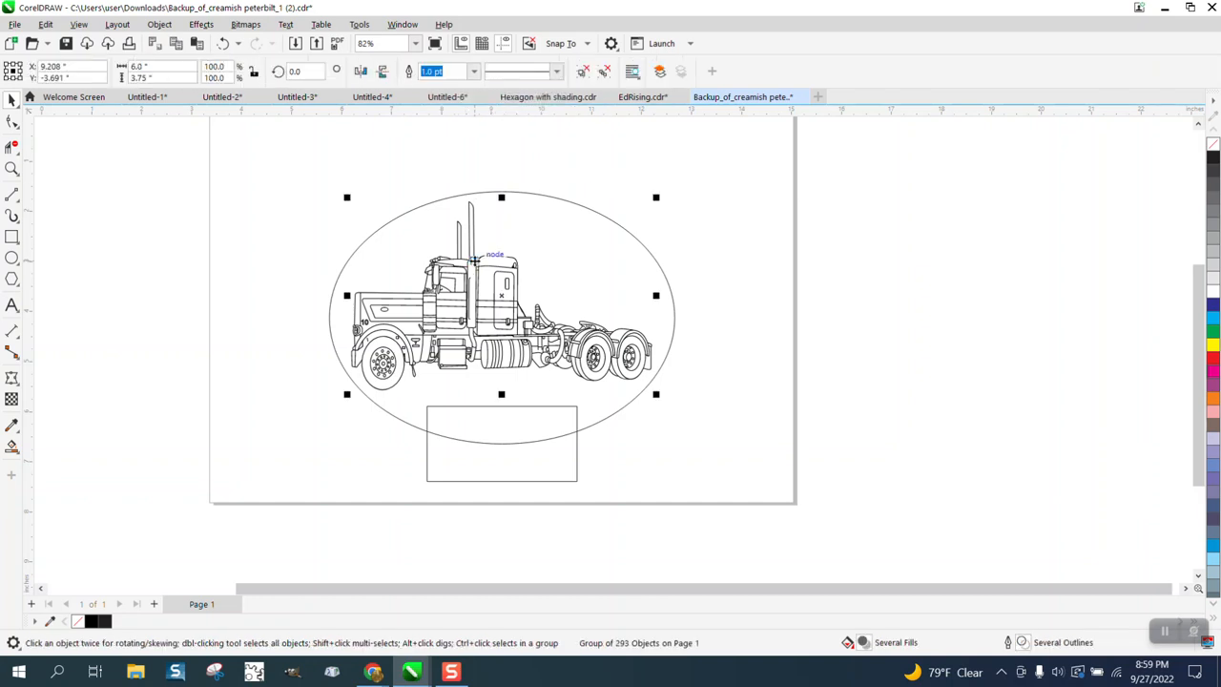
key(Right)
key(Right)
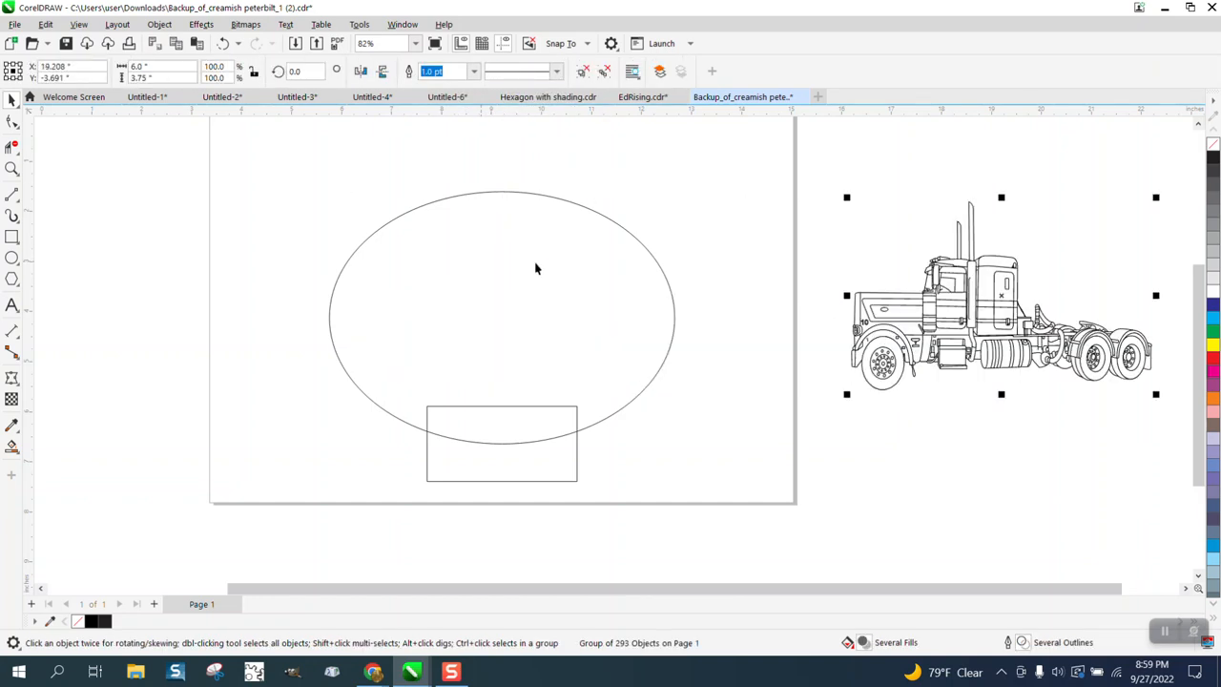
Step: Remove the overlapping ellipse and rectangle segments with Virtual Segment Delete, and Smart Fill the combined shape in black
click(11, 148)
drag(456, 351, 518, 447)
click(11, 446)
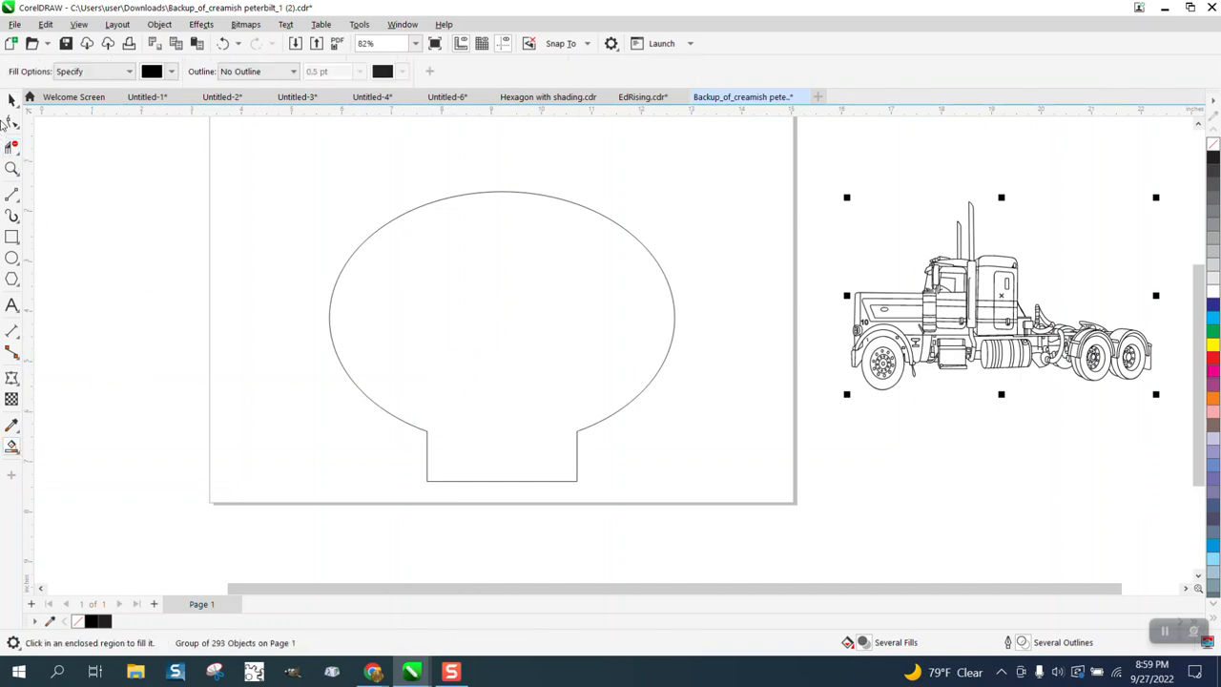
click(526, 358)
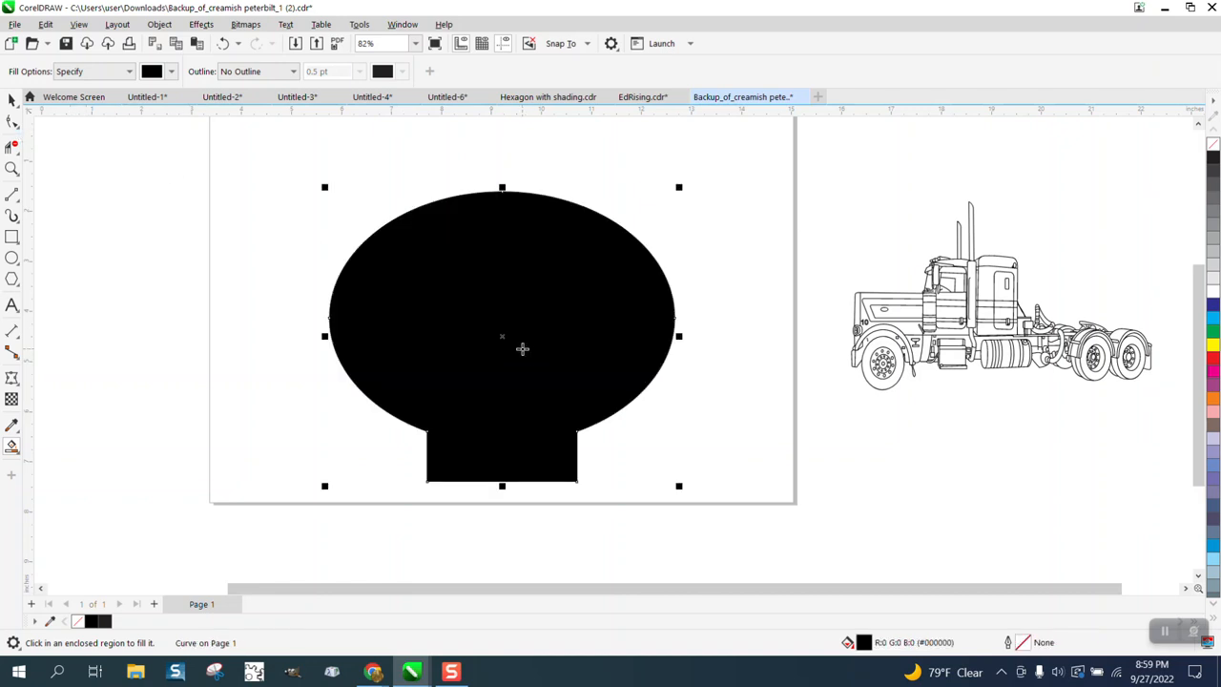
Step: Nudge the filled shape 10 inches right onto the truck, and replace its fill with a red outline
key(Right)
key(Right)
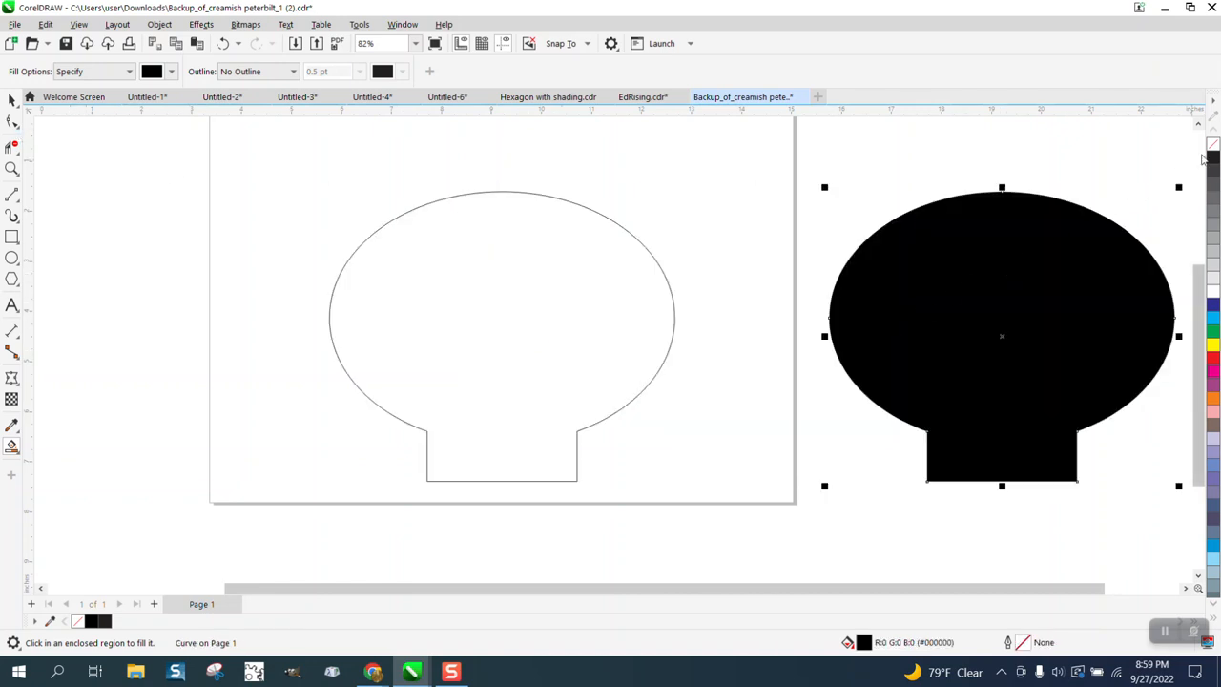
click(1213, 144)
right_click(1213, 359)
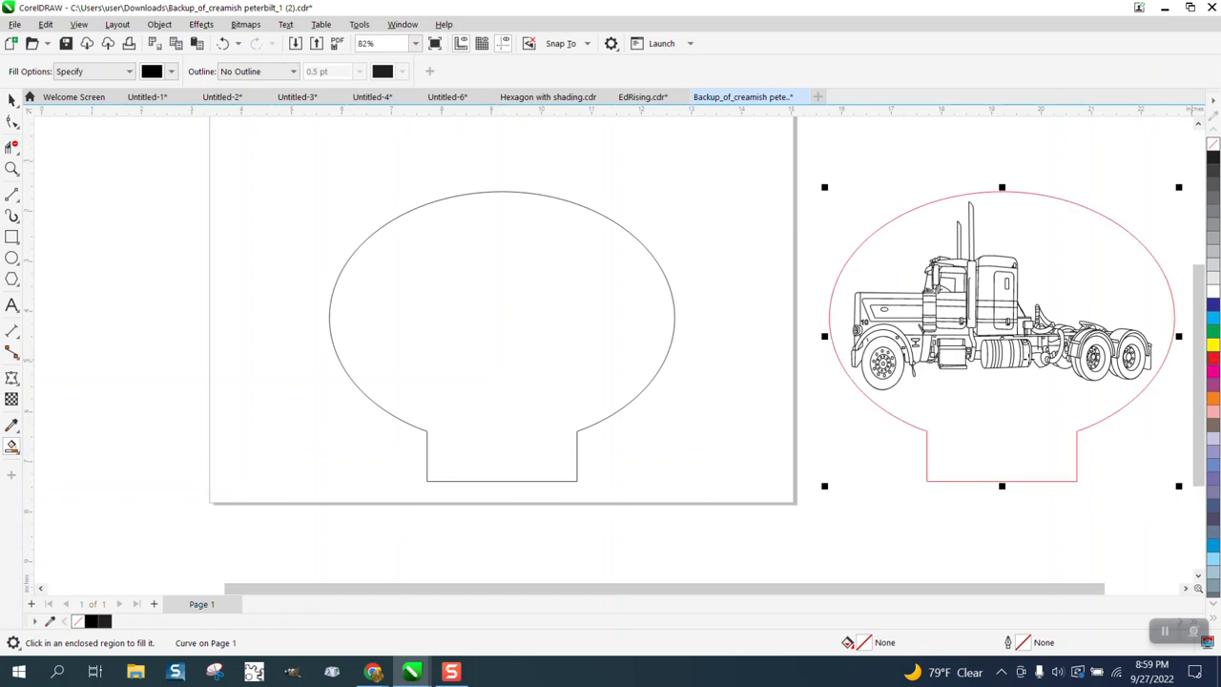
Step: Delete the leftover open rectangle and ellipse curves from the page
scroll(612, 298, down, 1)
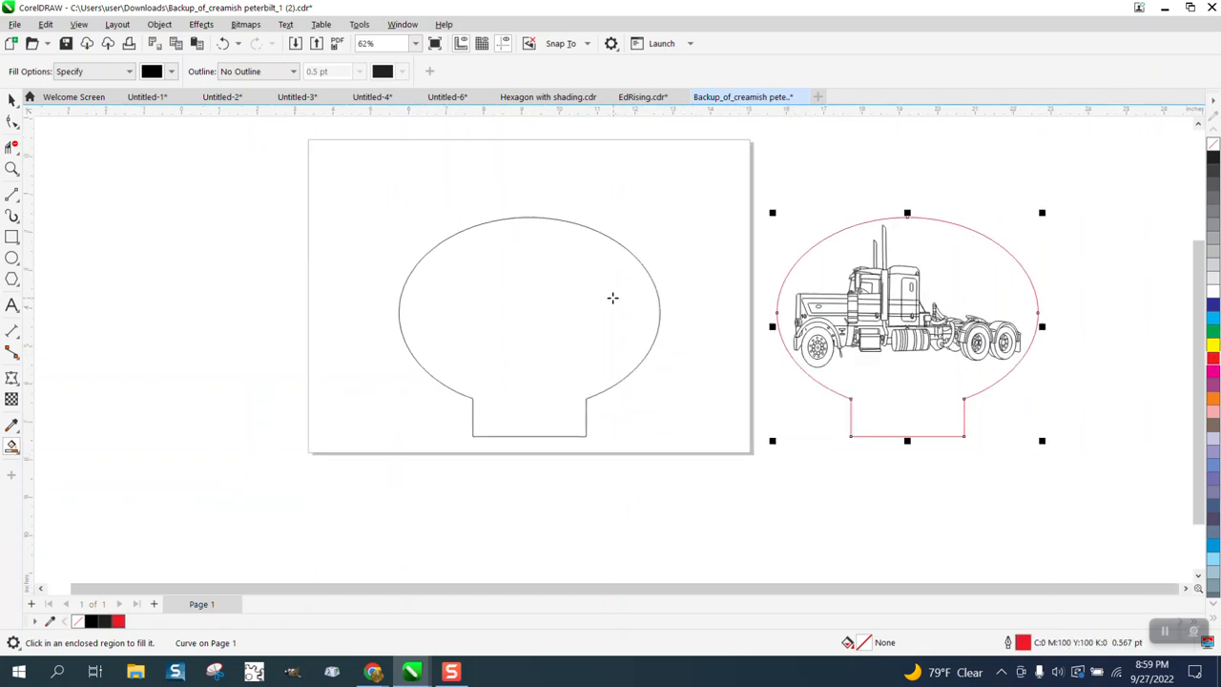
click(12, 99)
drag(387, 218, 718, 477)
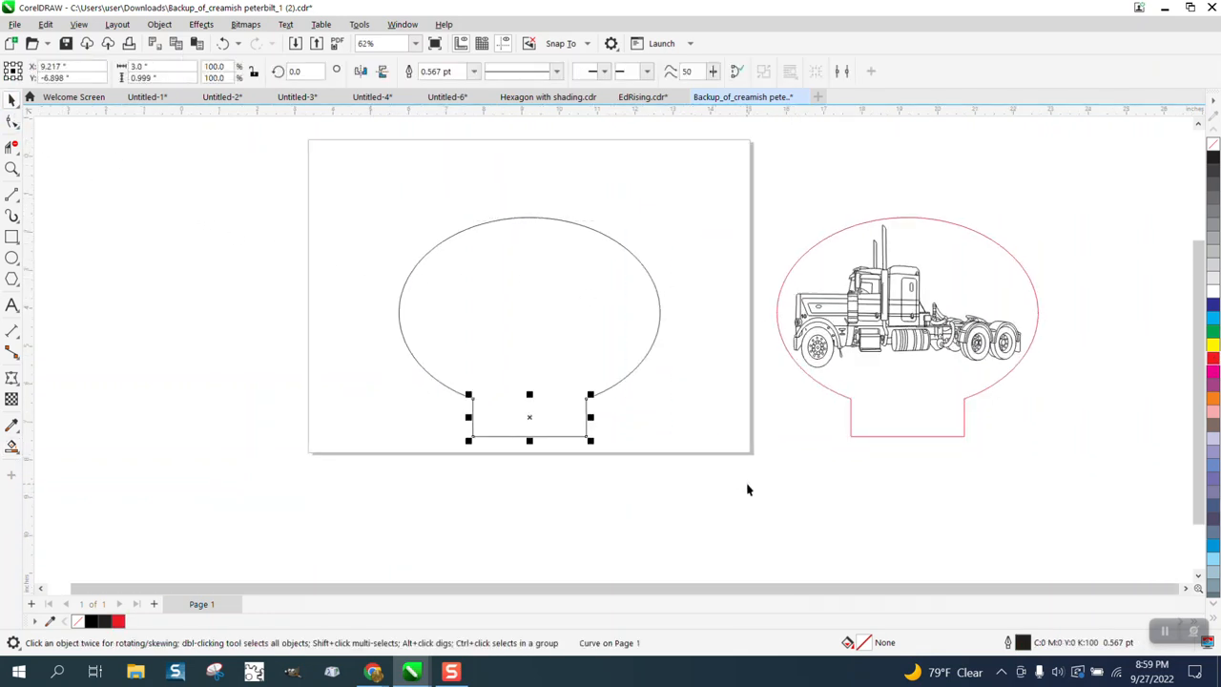
key(Delete)
click(656, 286)
key(Delete)
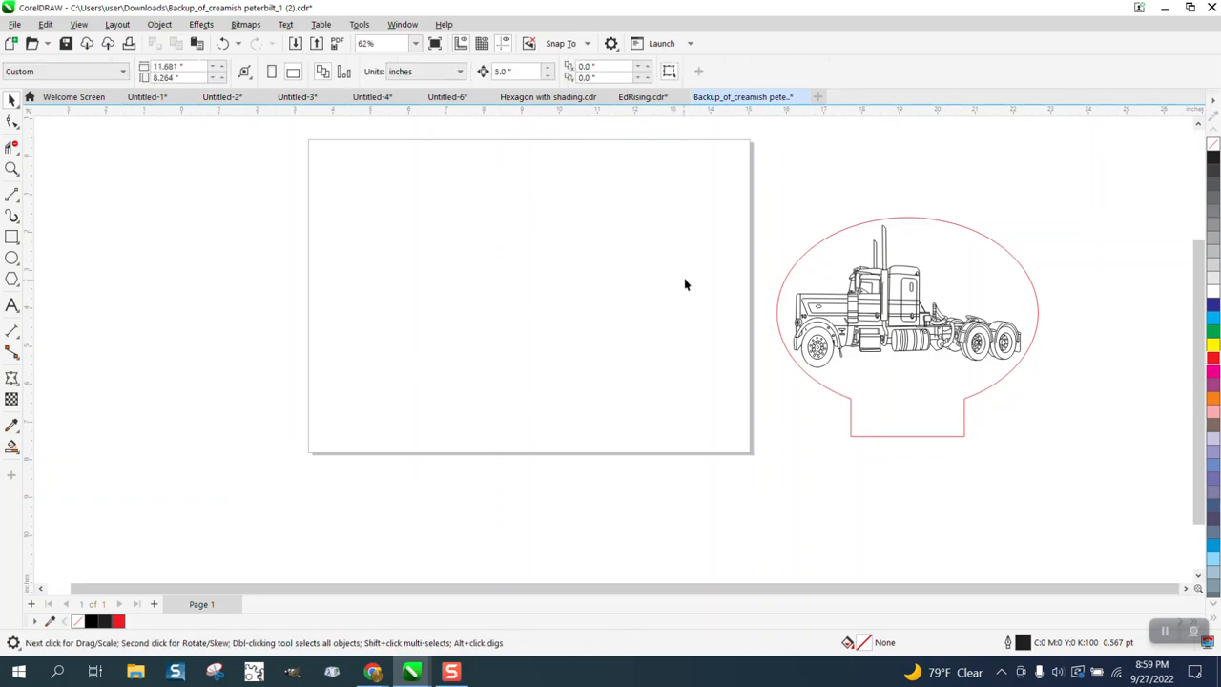
Step: Select the truck group with its red outline shape and nudge them 10 inches left, back onto the page
drag(1100, 464, 1124, 506)
key(Left)
key(Left)
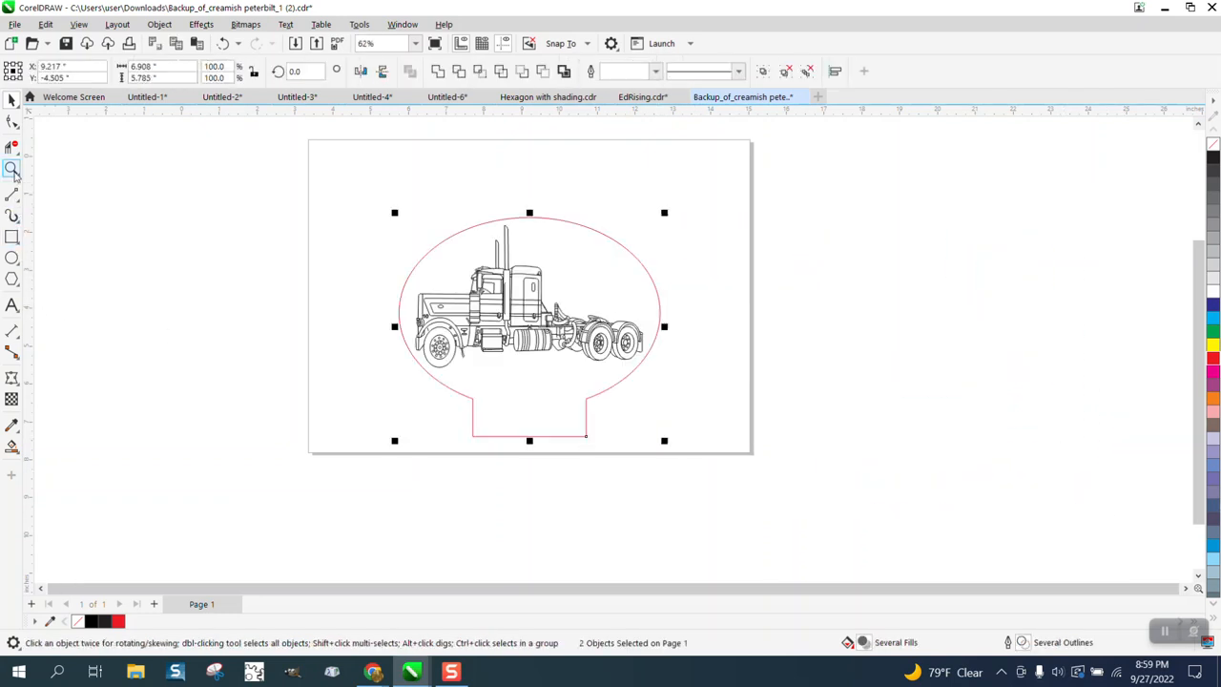
Step: Draw a rectangle about 5.2 by 1.1 inches across the lower end of the red shape's tab
click(13, 169)
drag(318, 267, 876, 563)
click(13, 237)
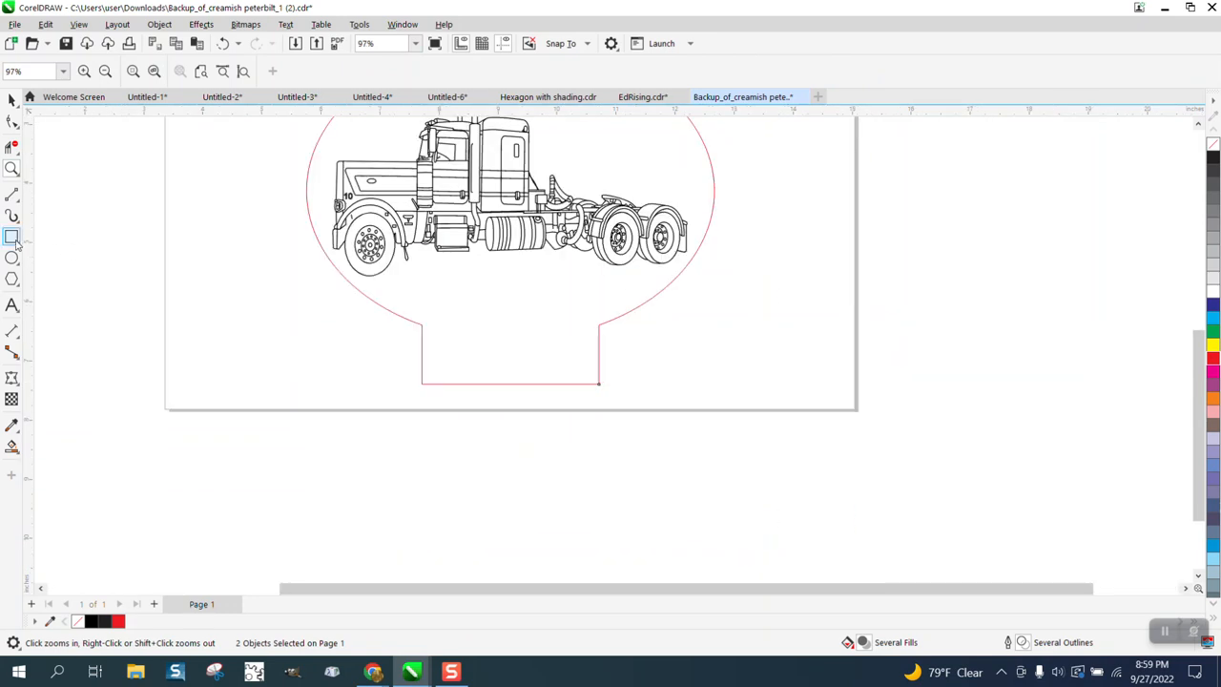
mouse_move(365, 350)
mouse_down()
mouse_move(414, 390)
mouse_move(678, 421)
mouse_up()
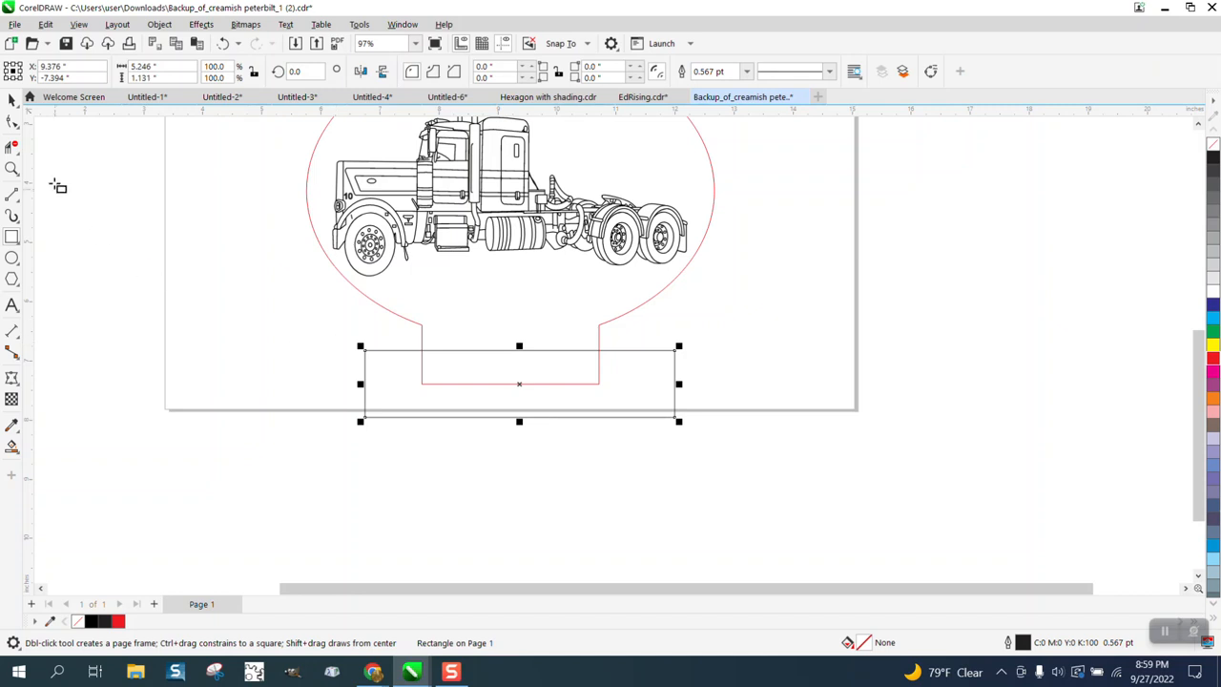
Step: Delete the segment of the red tab outline that lies inside the base rectangle
click(12, 145)
click(483, 384)
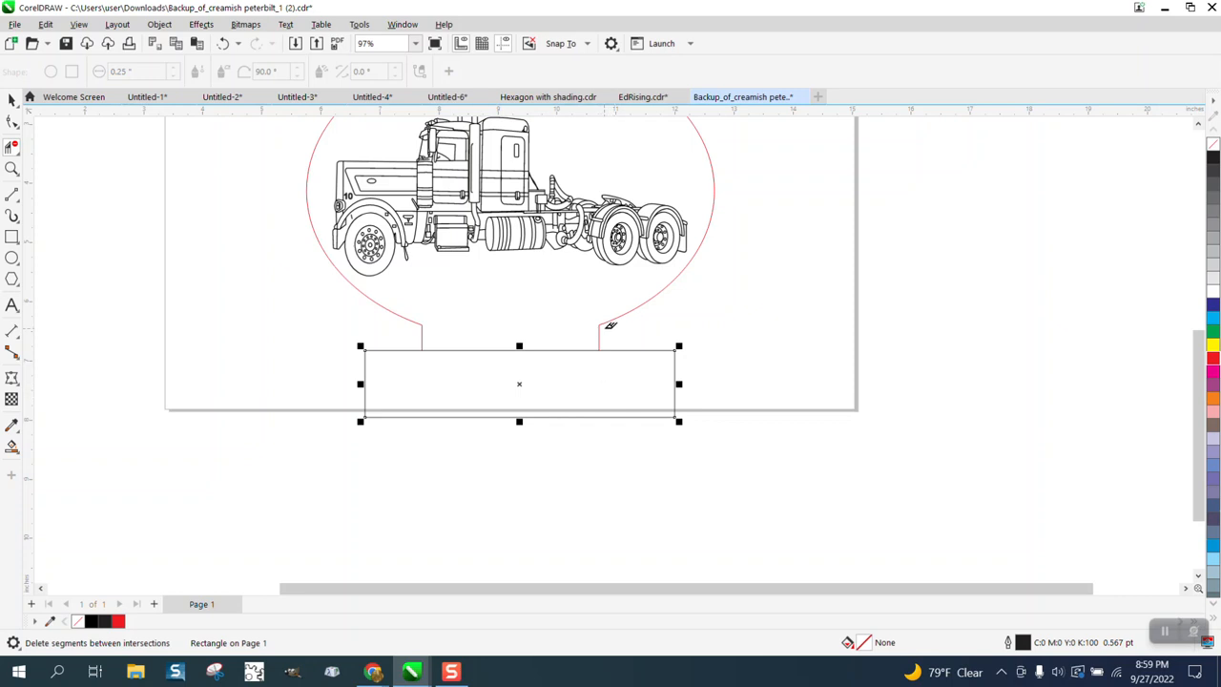
scroll(574, 387, down, 1)
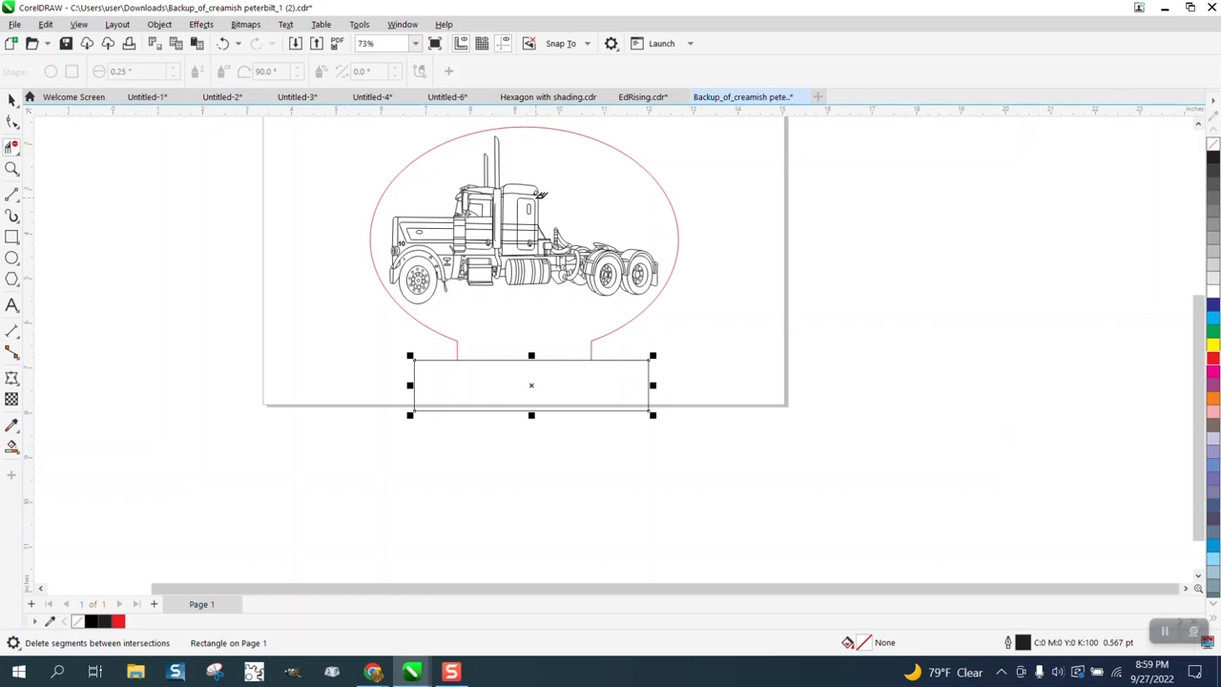
Step: Examine the truck's line work up close, especially the small oval at the sleeper cab's upper rear corner
click(12, 167)
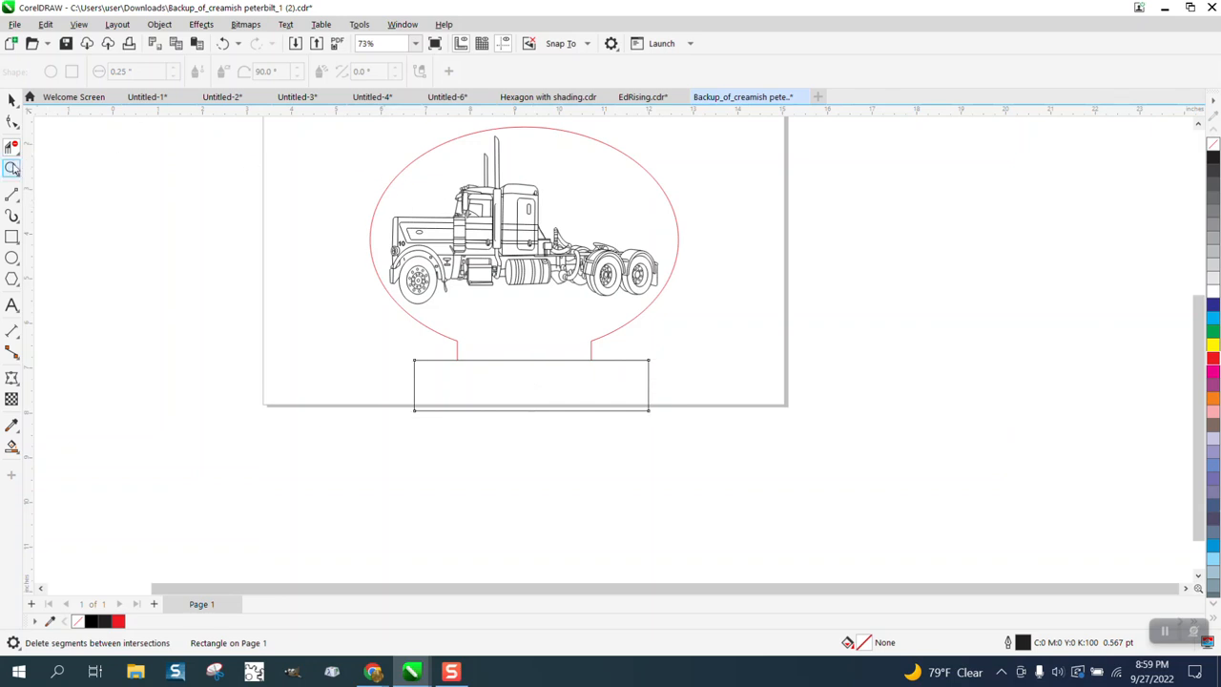
drag(390, 185, 797, 372)
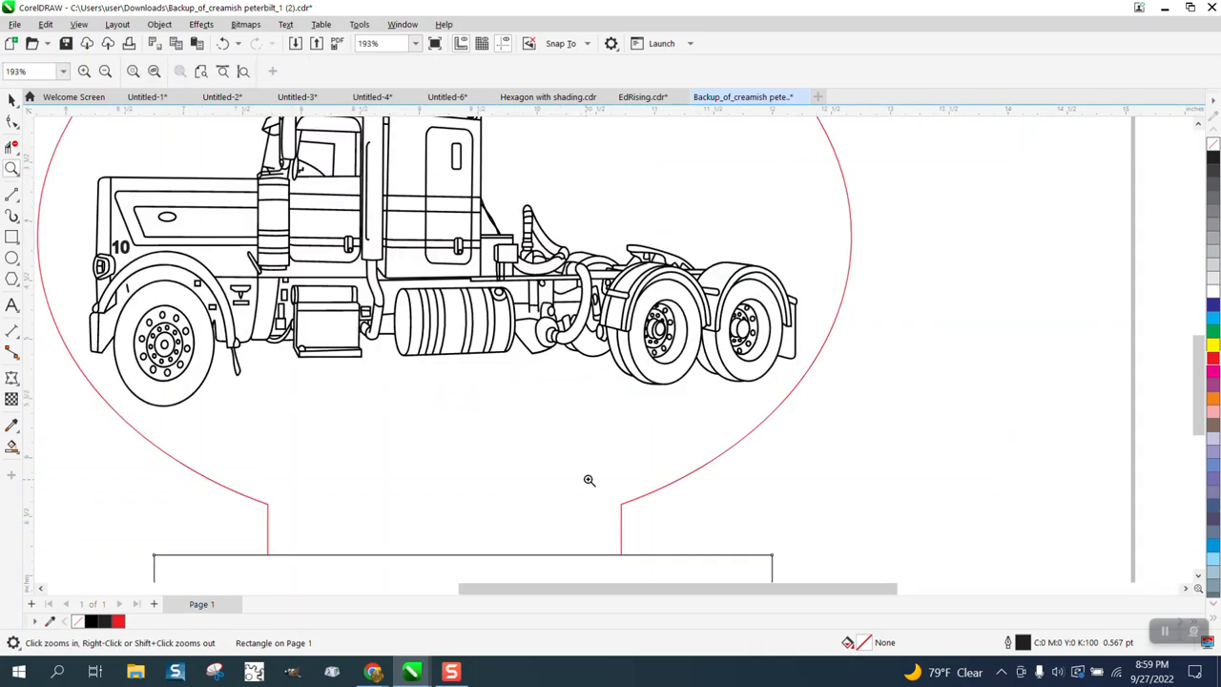
right_click(637, 256)
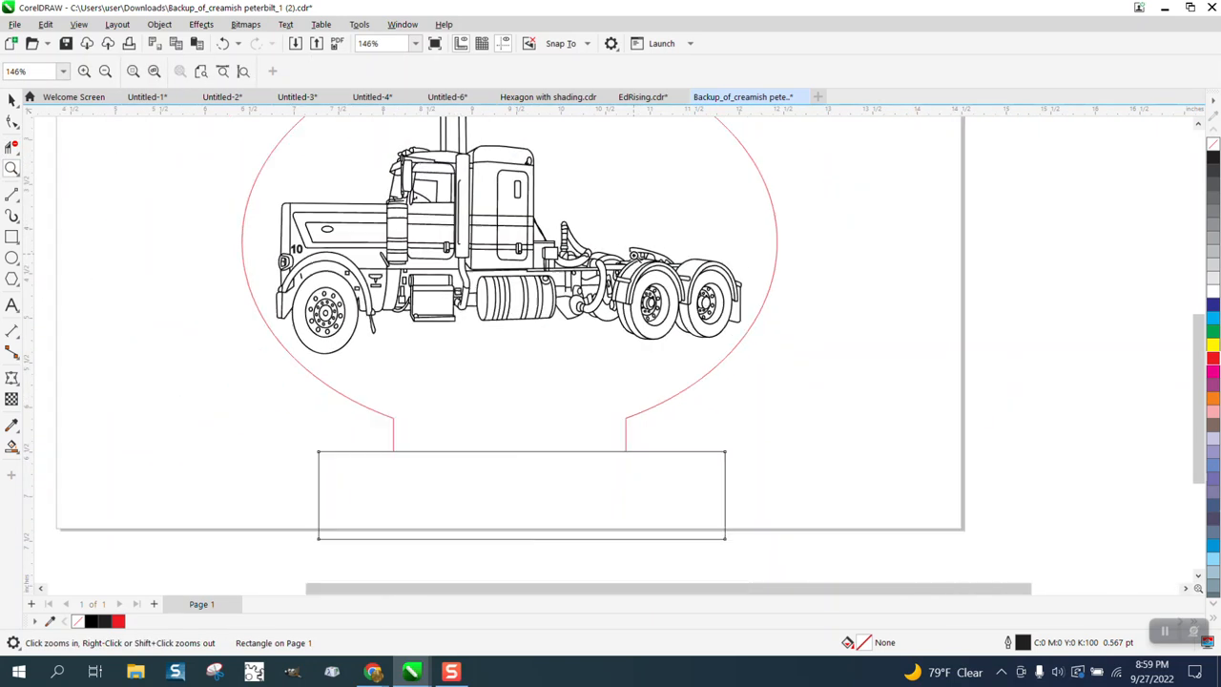
right_click(629, 179)
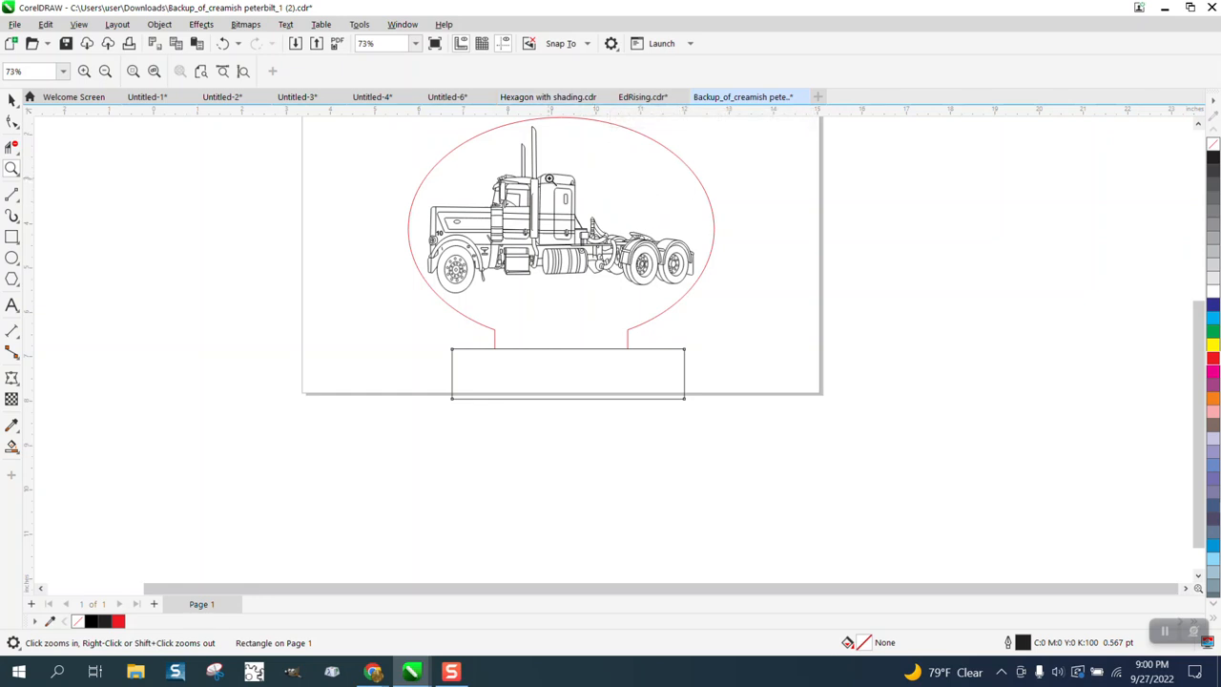
drag(540, 158, 618, 215)
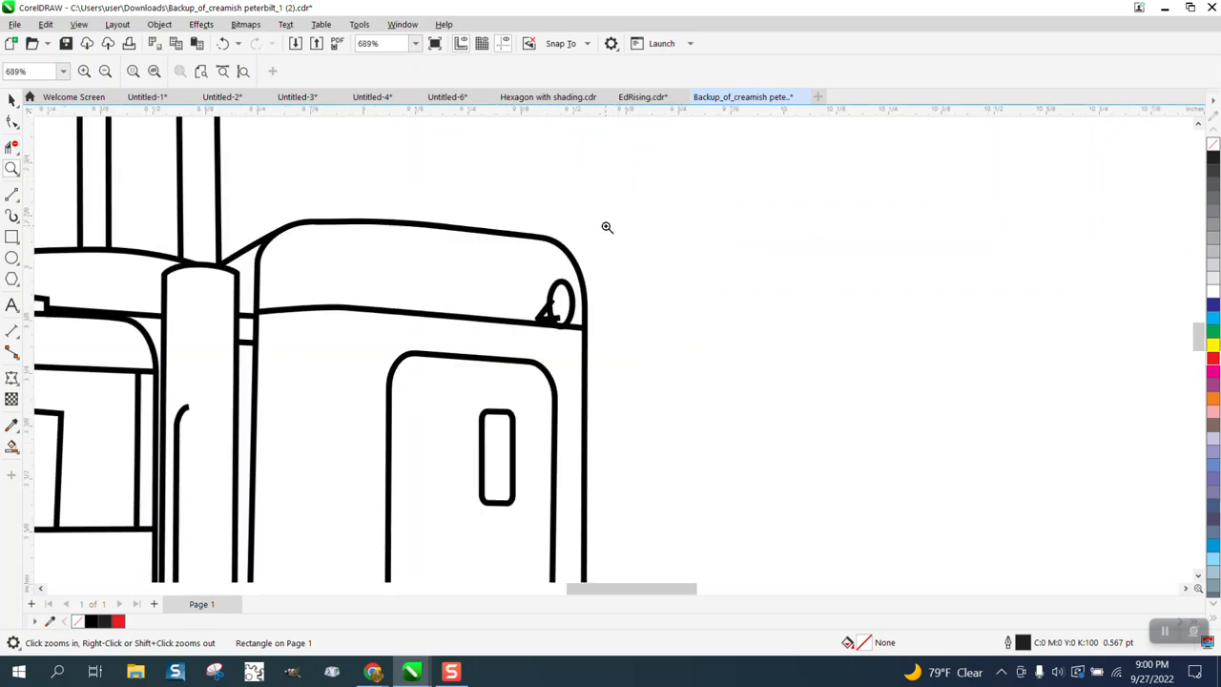
drag(520, 284, 667, 363)
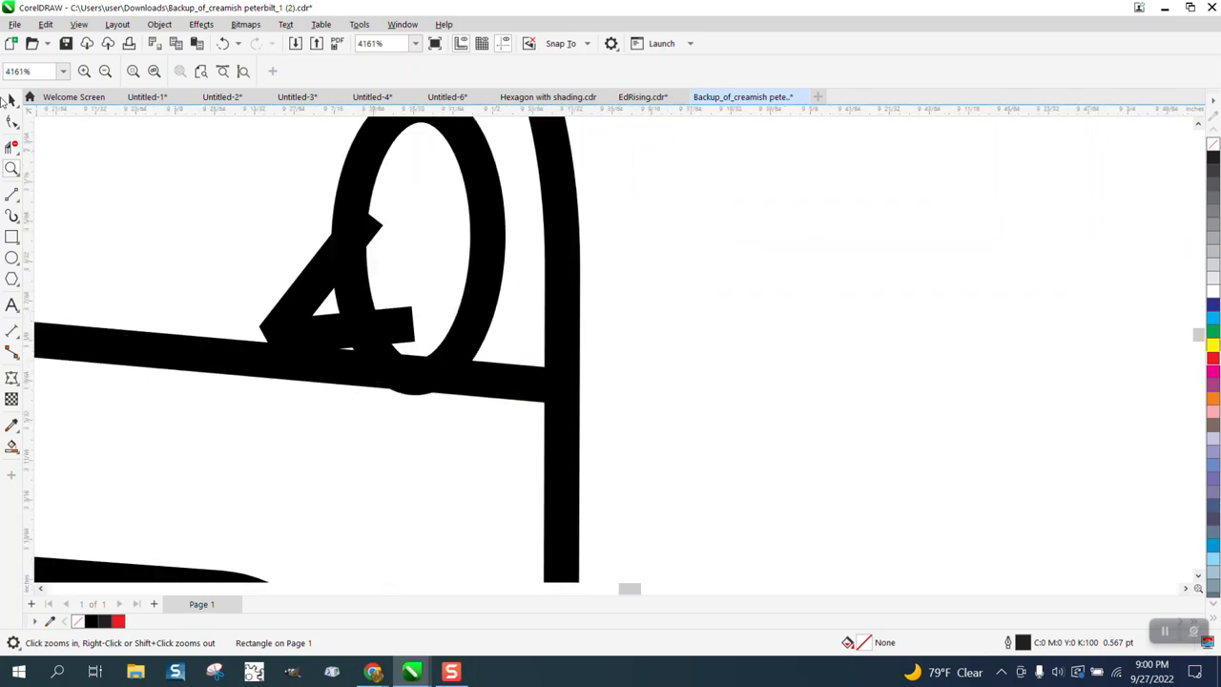
key(F10)
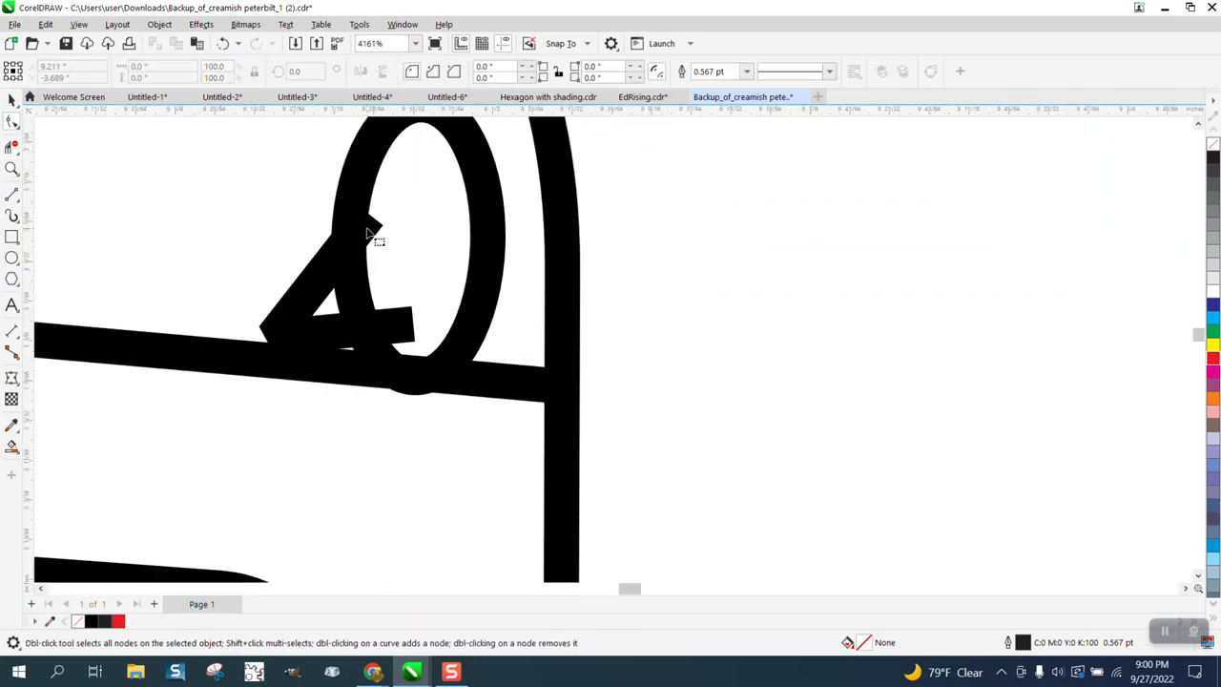
scroll(472, 263, down, 2)
scroll(544, 282, down, 7)
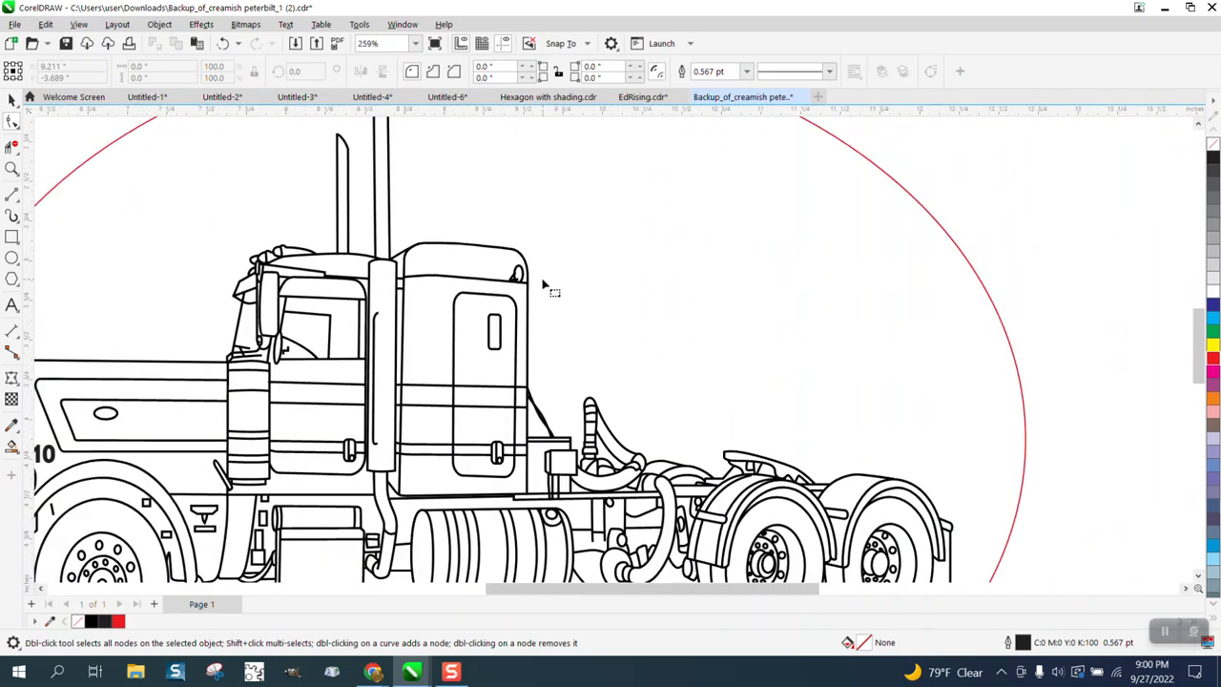
scroll(256, 231, down, 1)
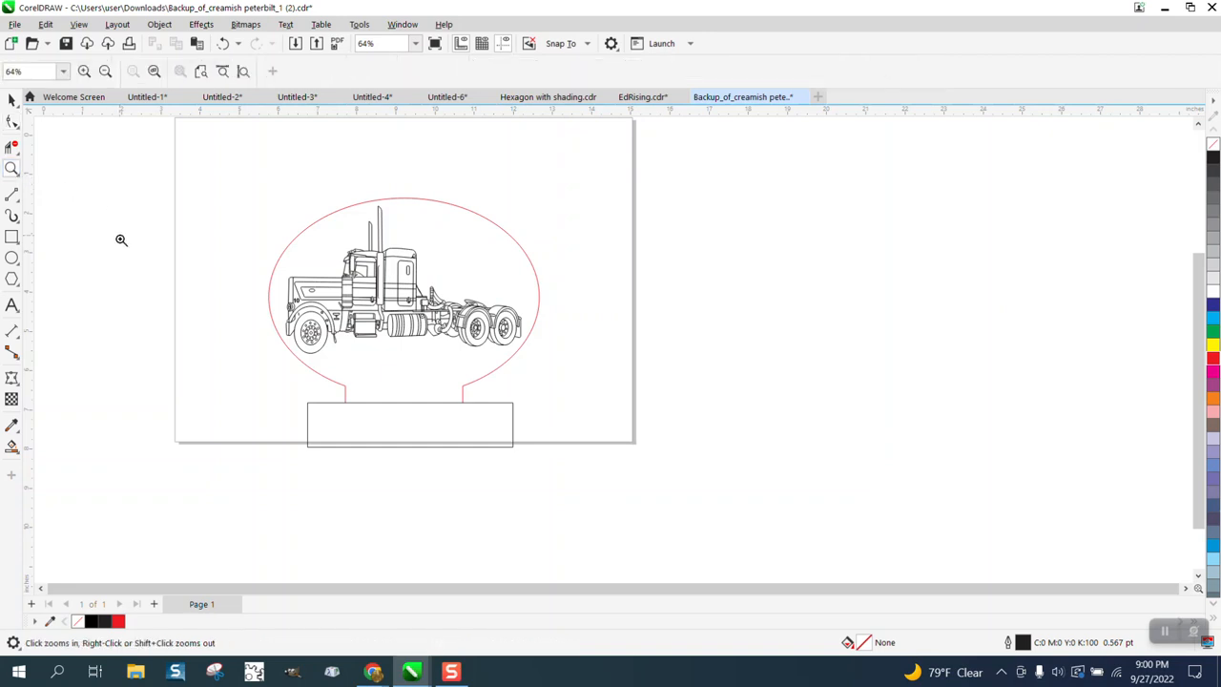
Step: Try a black Smart Fill with no outline on the base rectangle, and delete the filled shape
click(13, 446)
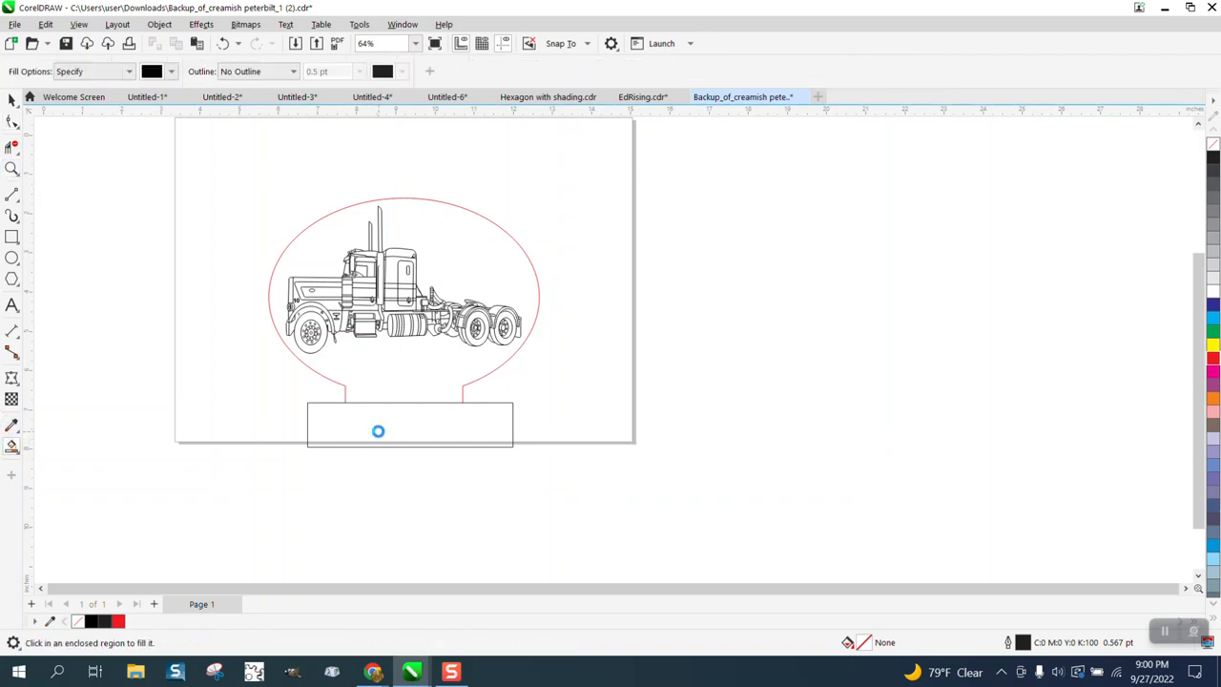
click(378, 432)
click(11, 99)
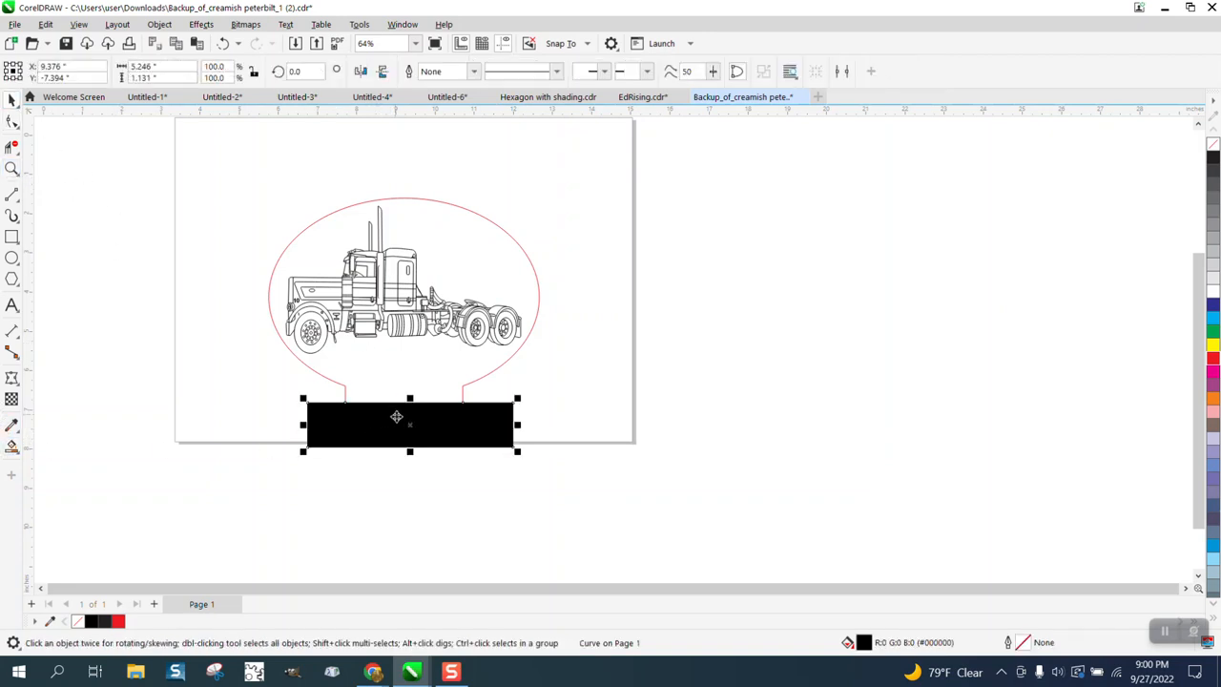
drag(409, 422, 401, 417)
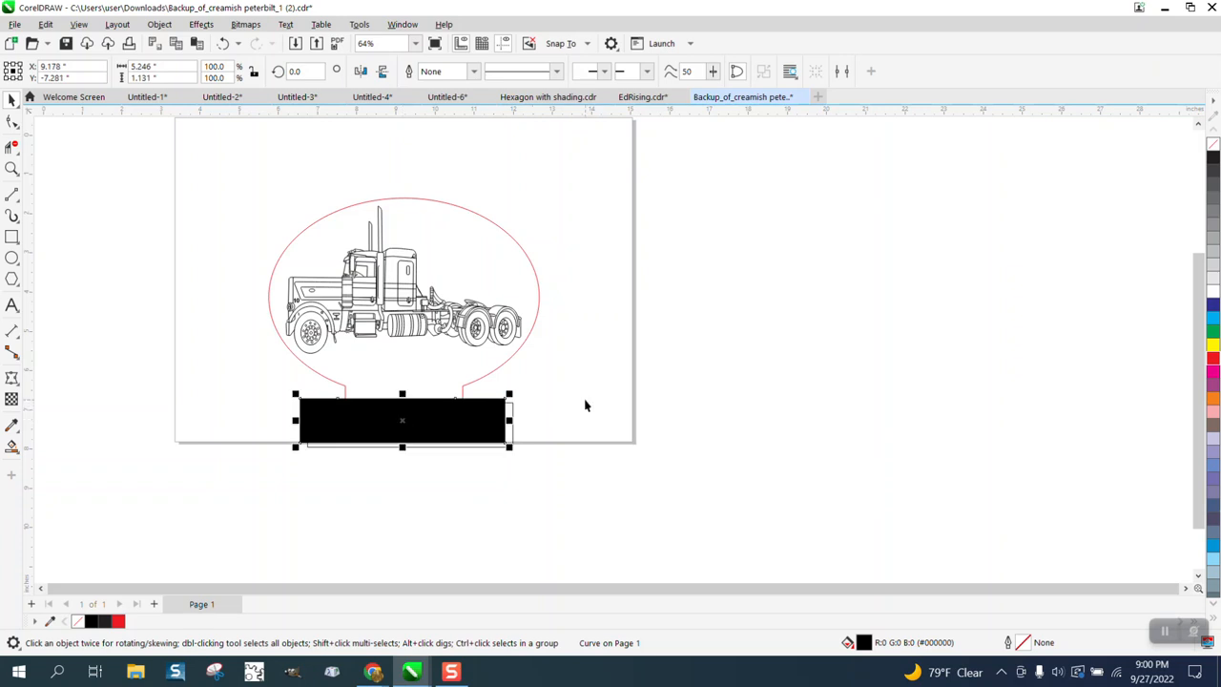
key(Delete)
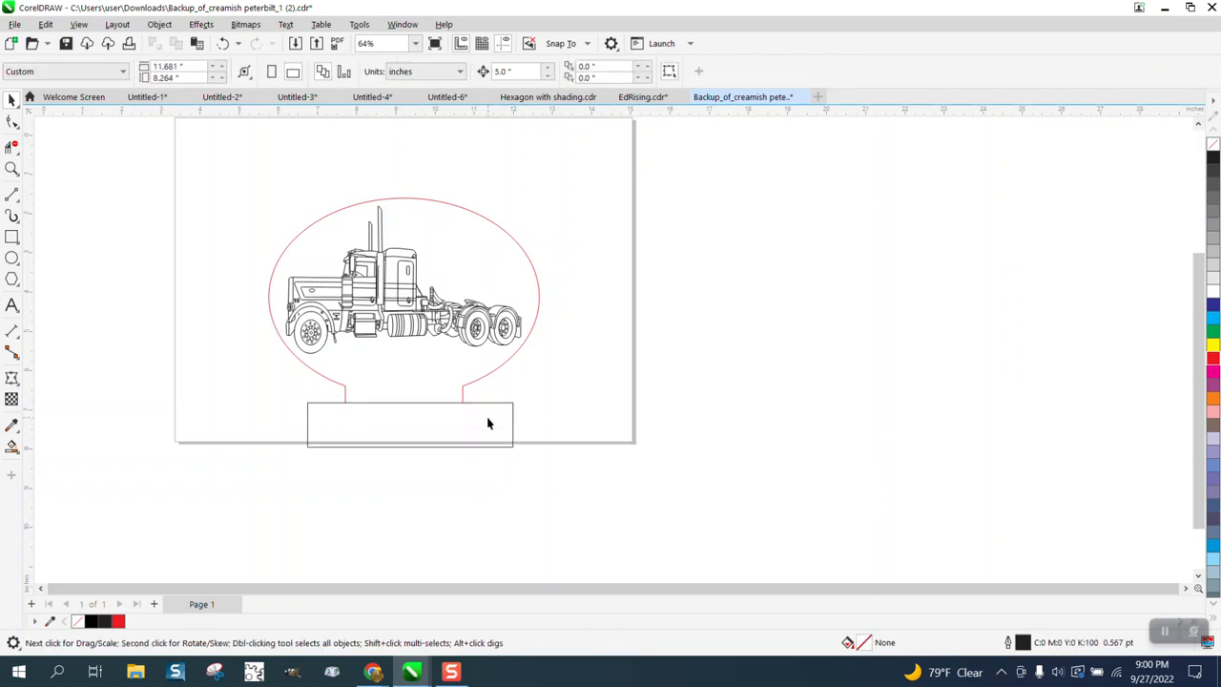